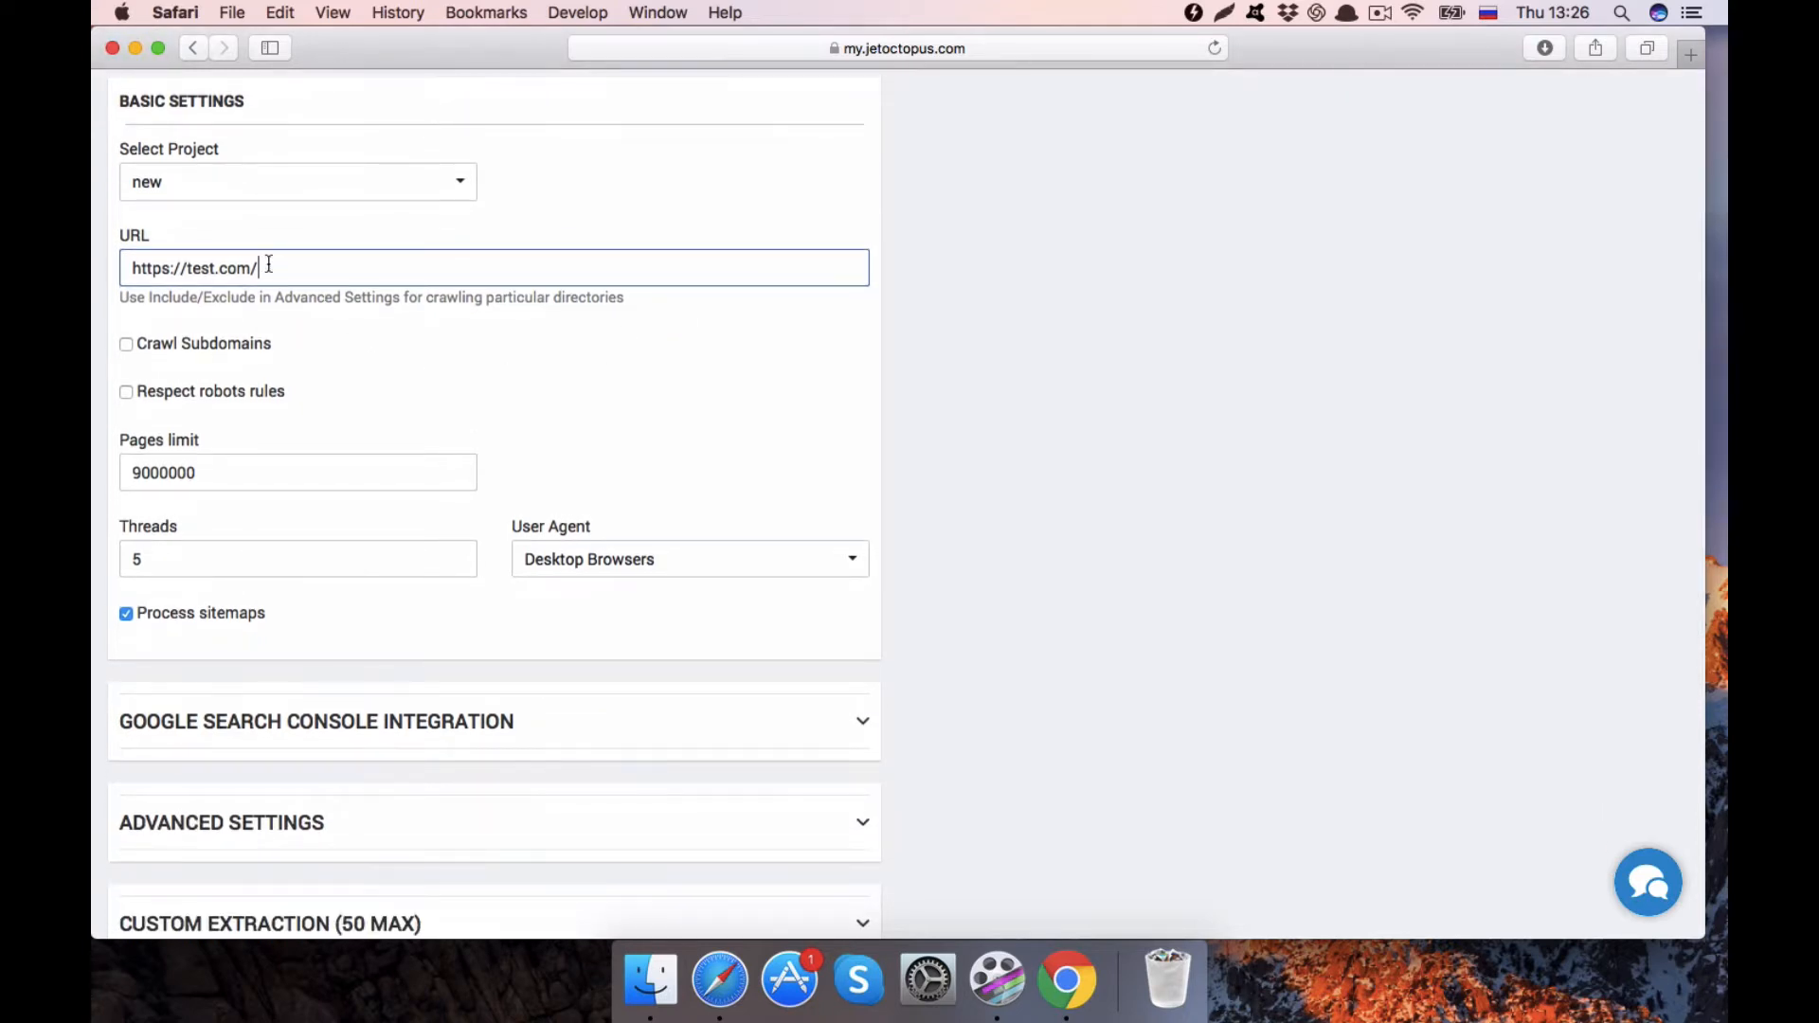
mouse_move(257, 268)
left_mouse_down()
mouse_move(129, 268)
mouse_move(251, 266)
left_mouse_up()
left_click(258, 270)
type("ут")
key("BackSpace")
key("BackSpace")
key("ctrl+space")
type("en/")
Highlight the complete address in the URL field and release the selection
key("shift+Left")
key("shift+Left")
key("shift+Left")
key("shift+Left")
key("shift+Left")
key("shift+Left")
key("shift+Left")
key("shift+Left")
key("shift+Left")
key("shift+Left")
key("shift+Left")
key("shift+Left")
key("shift+Left")
key("shift+Left")
key("shift+Left")
key("shift+Left")
key("shift+Left")
key("shift+Left")
key("shift+Left")
key("shift+Left")
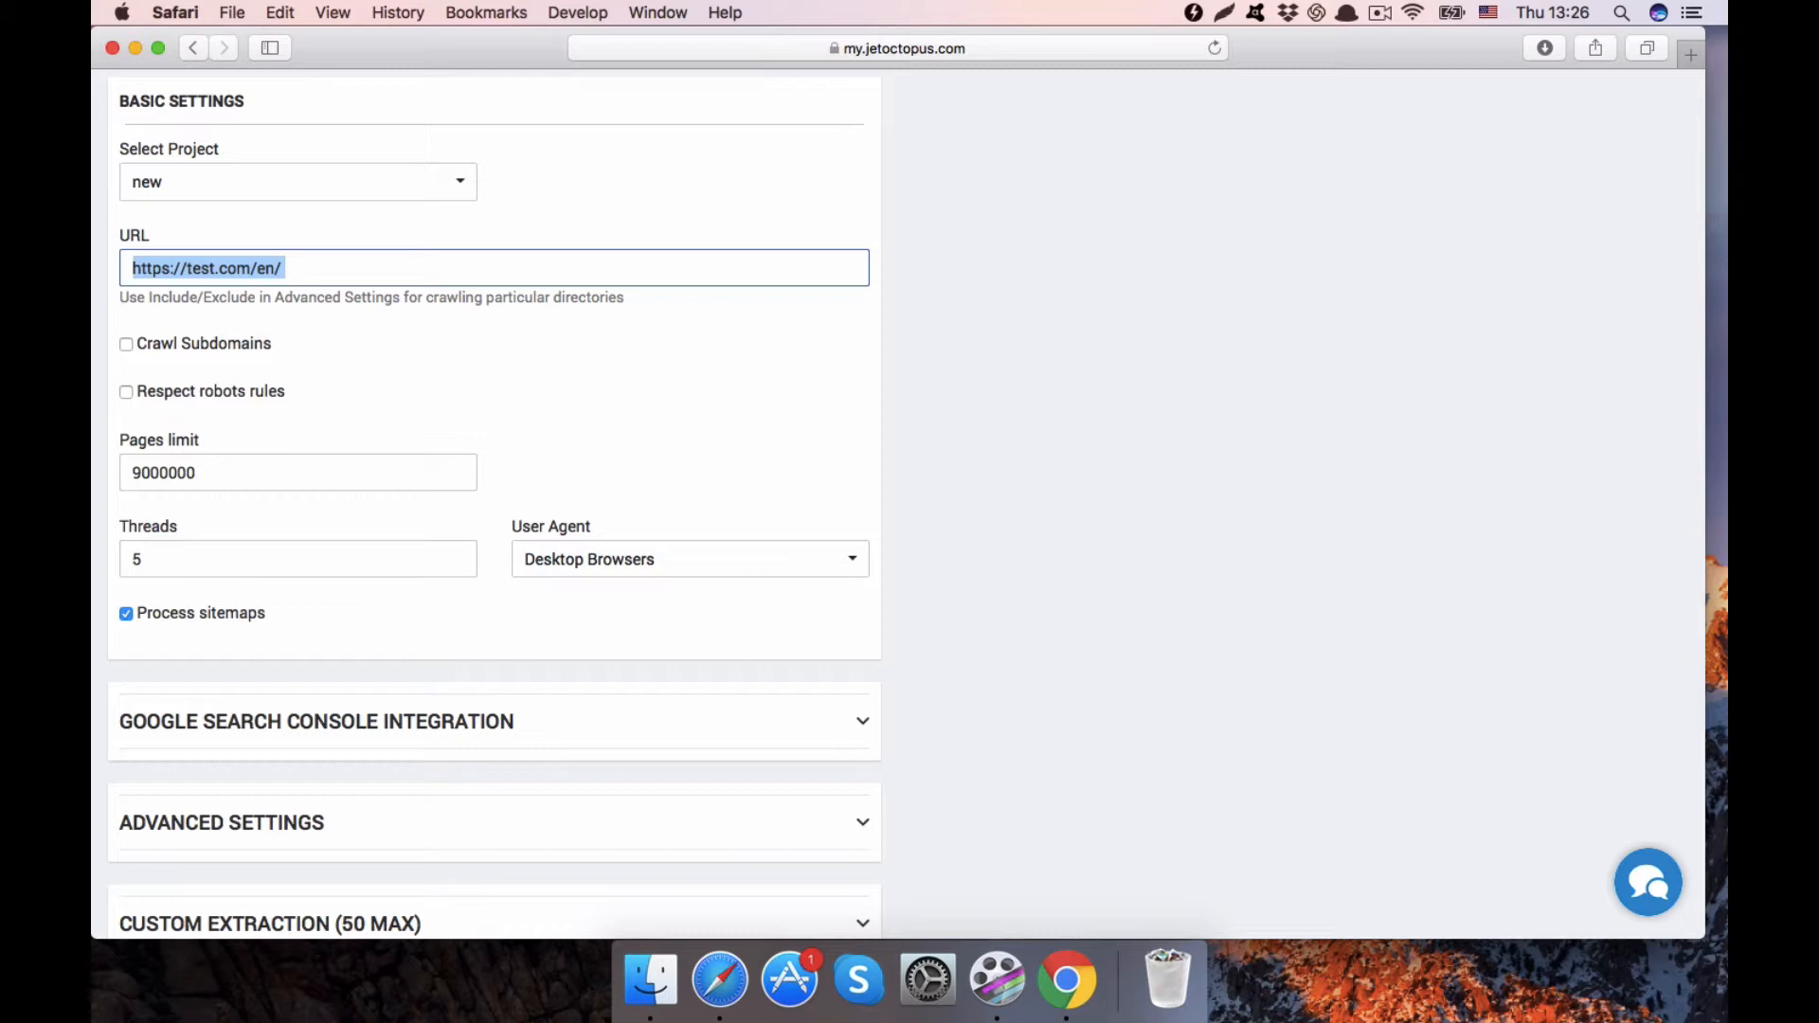
scroll(386, 312, "down", 2)
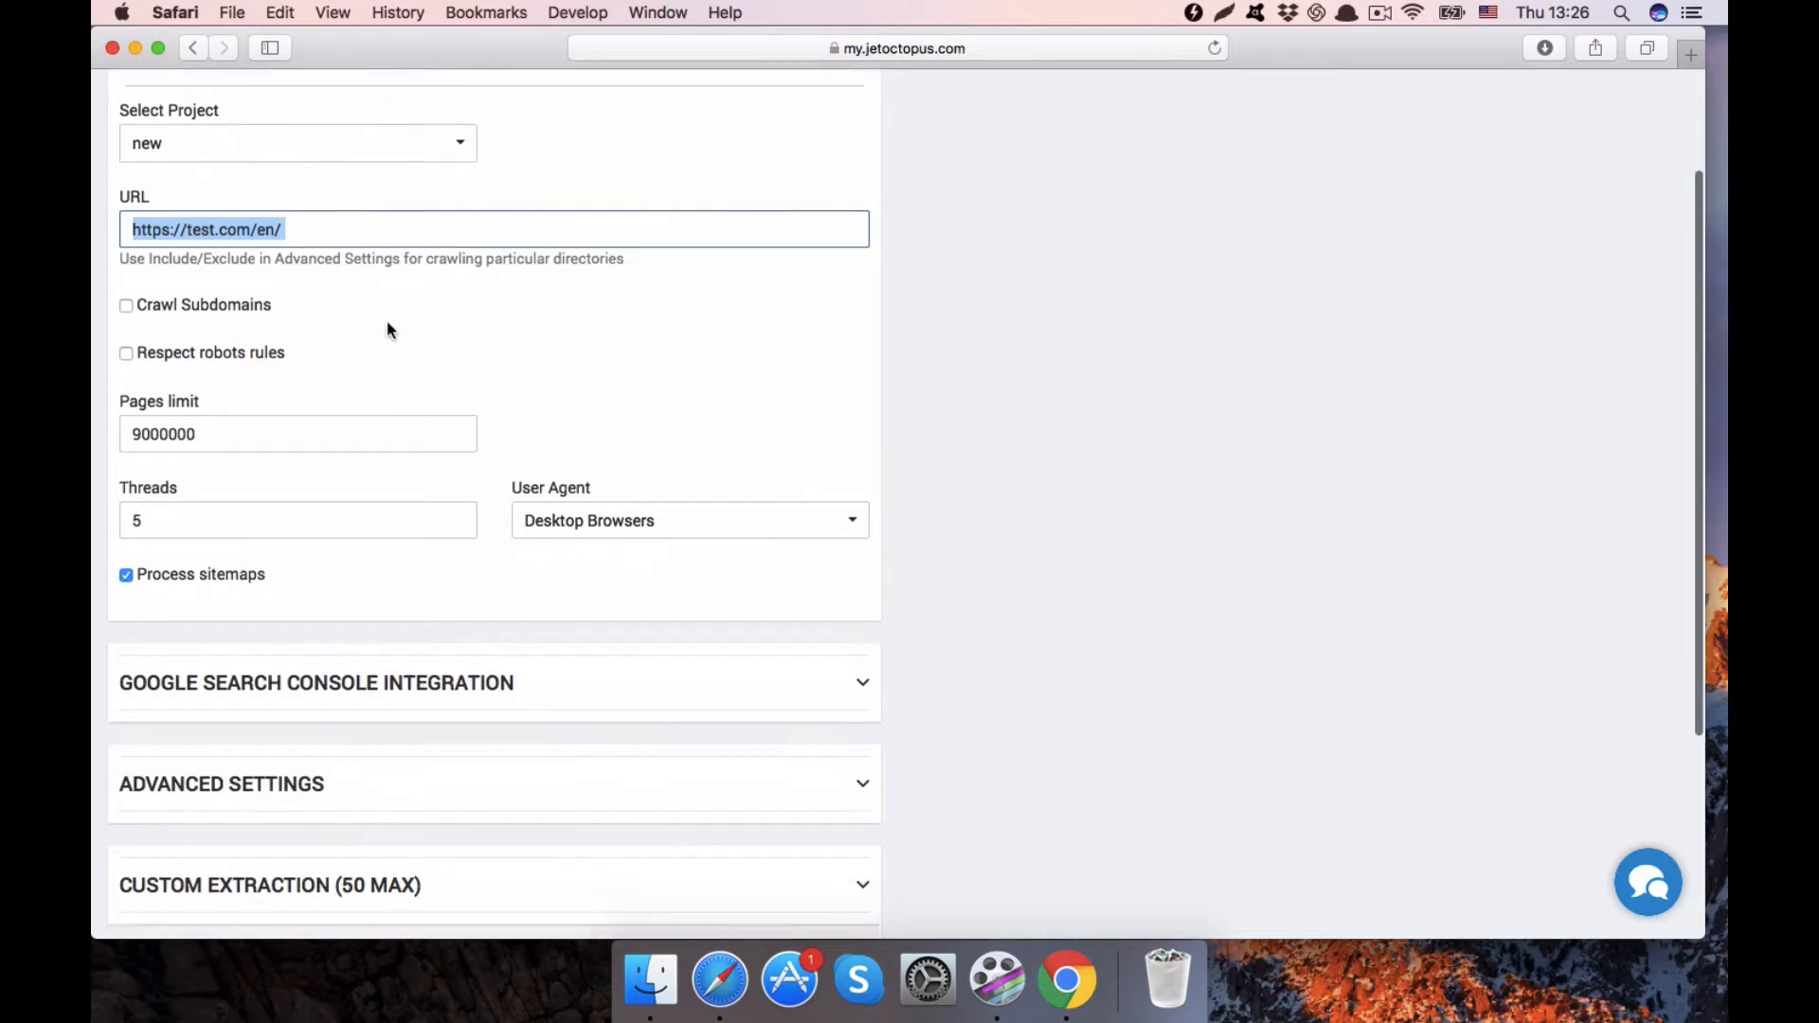
left_click(311, 247)
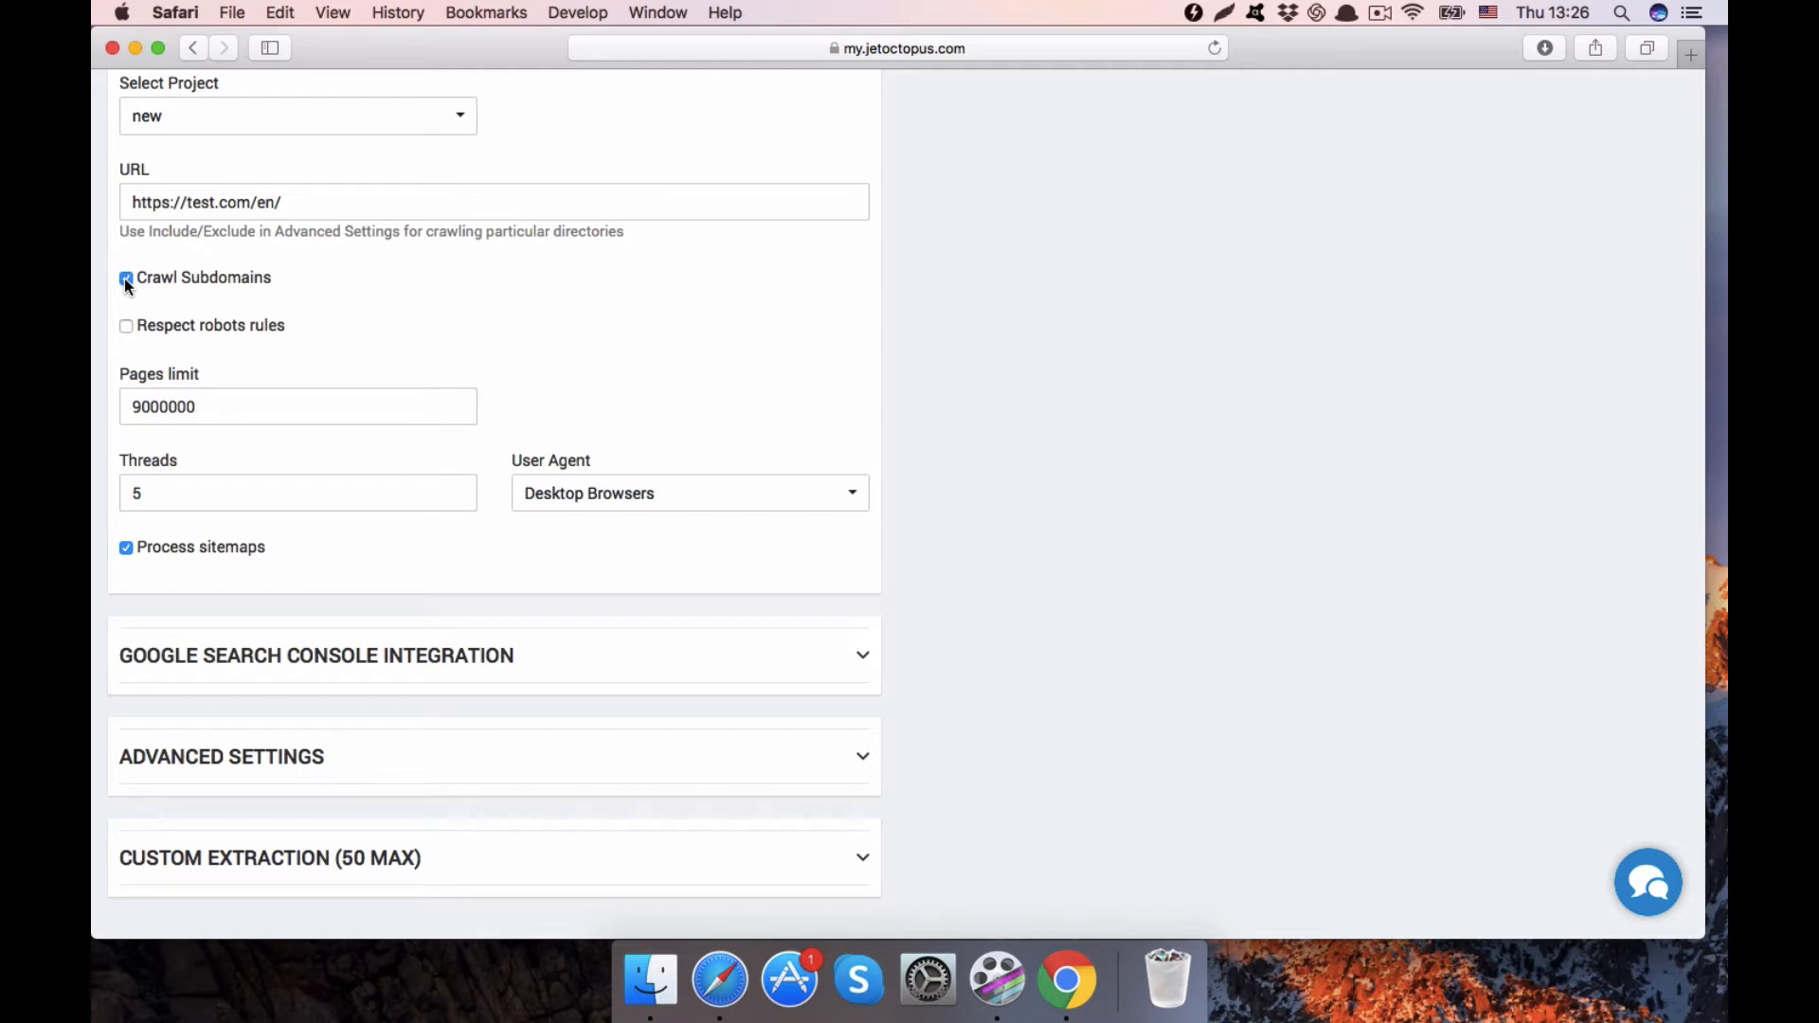
Turn off Crawl Subdomains, try blog. in front of test.com in the URL, and remove that prefix again
left_click(126, 280)
left_click(188, 204)
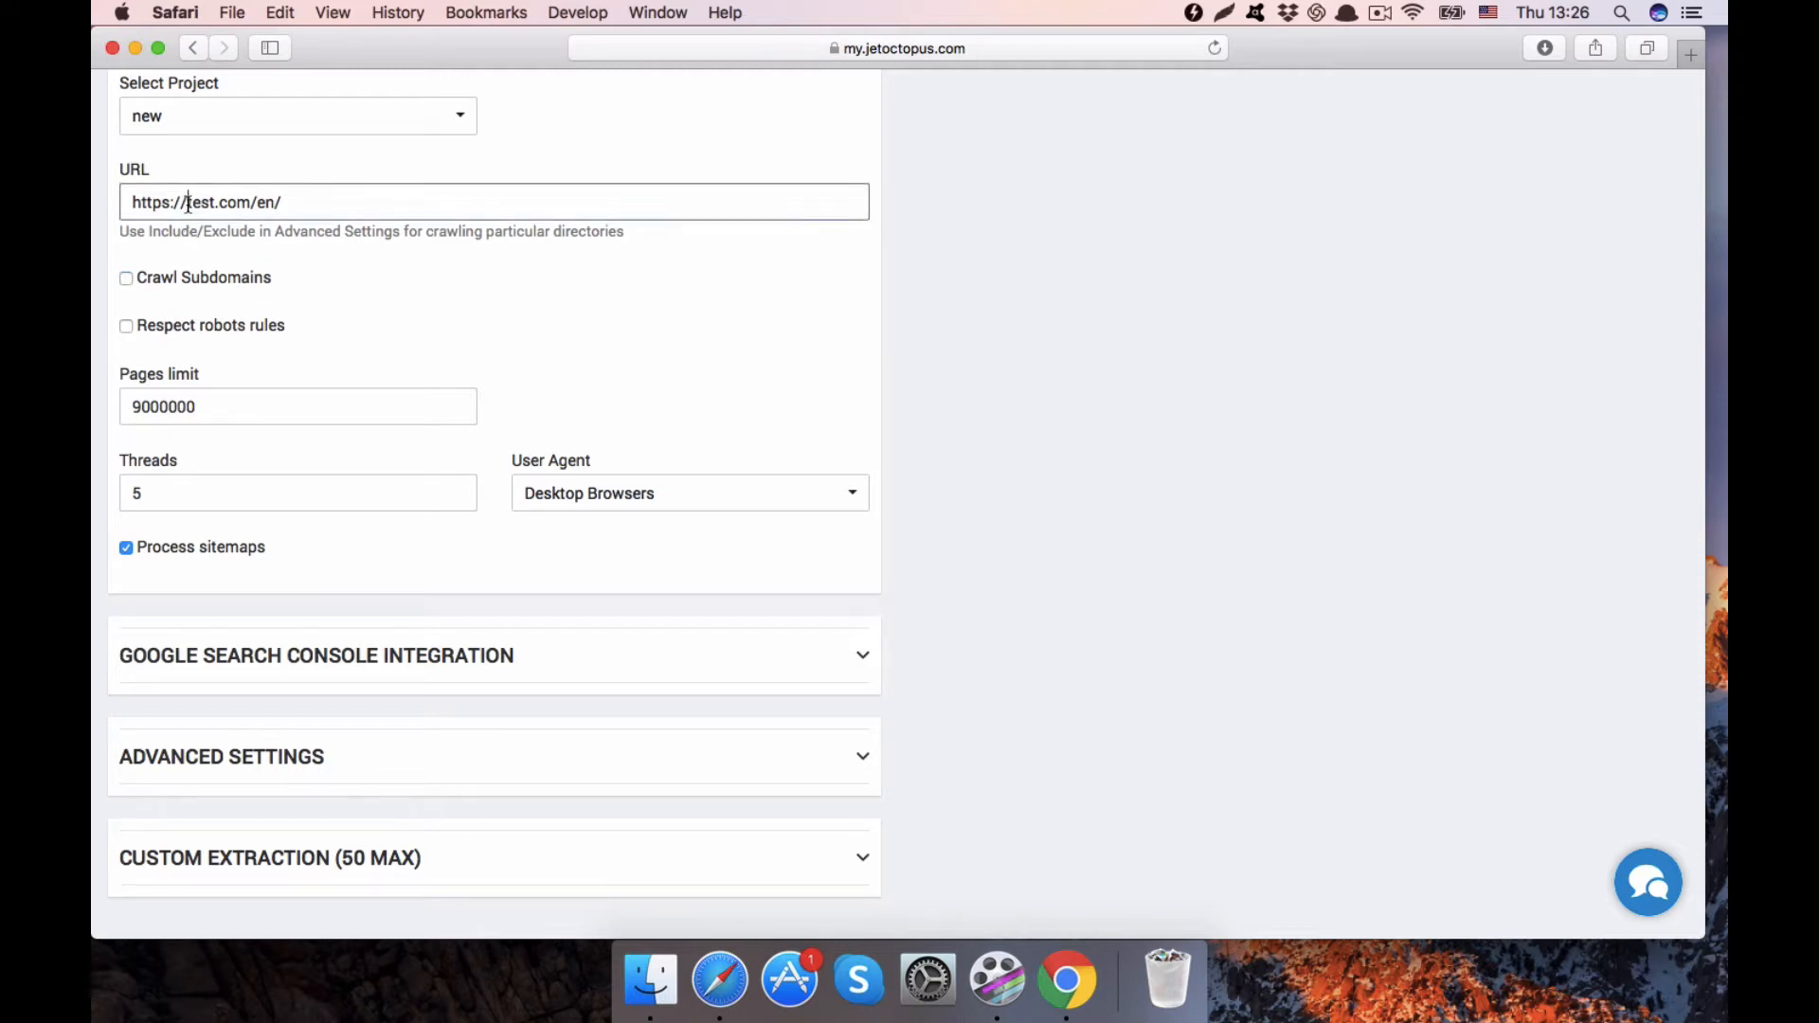
type("blog.")
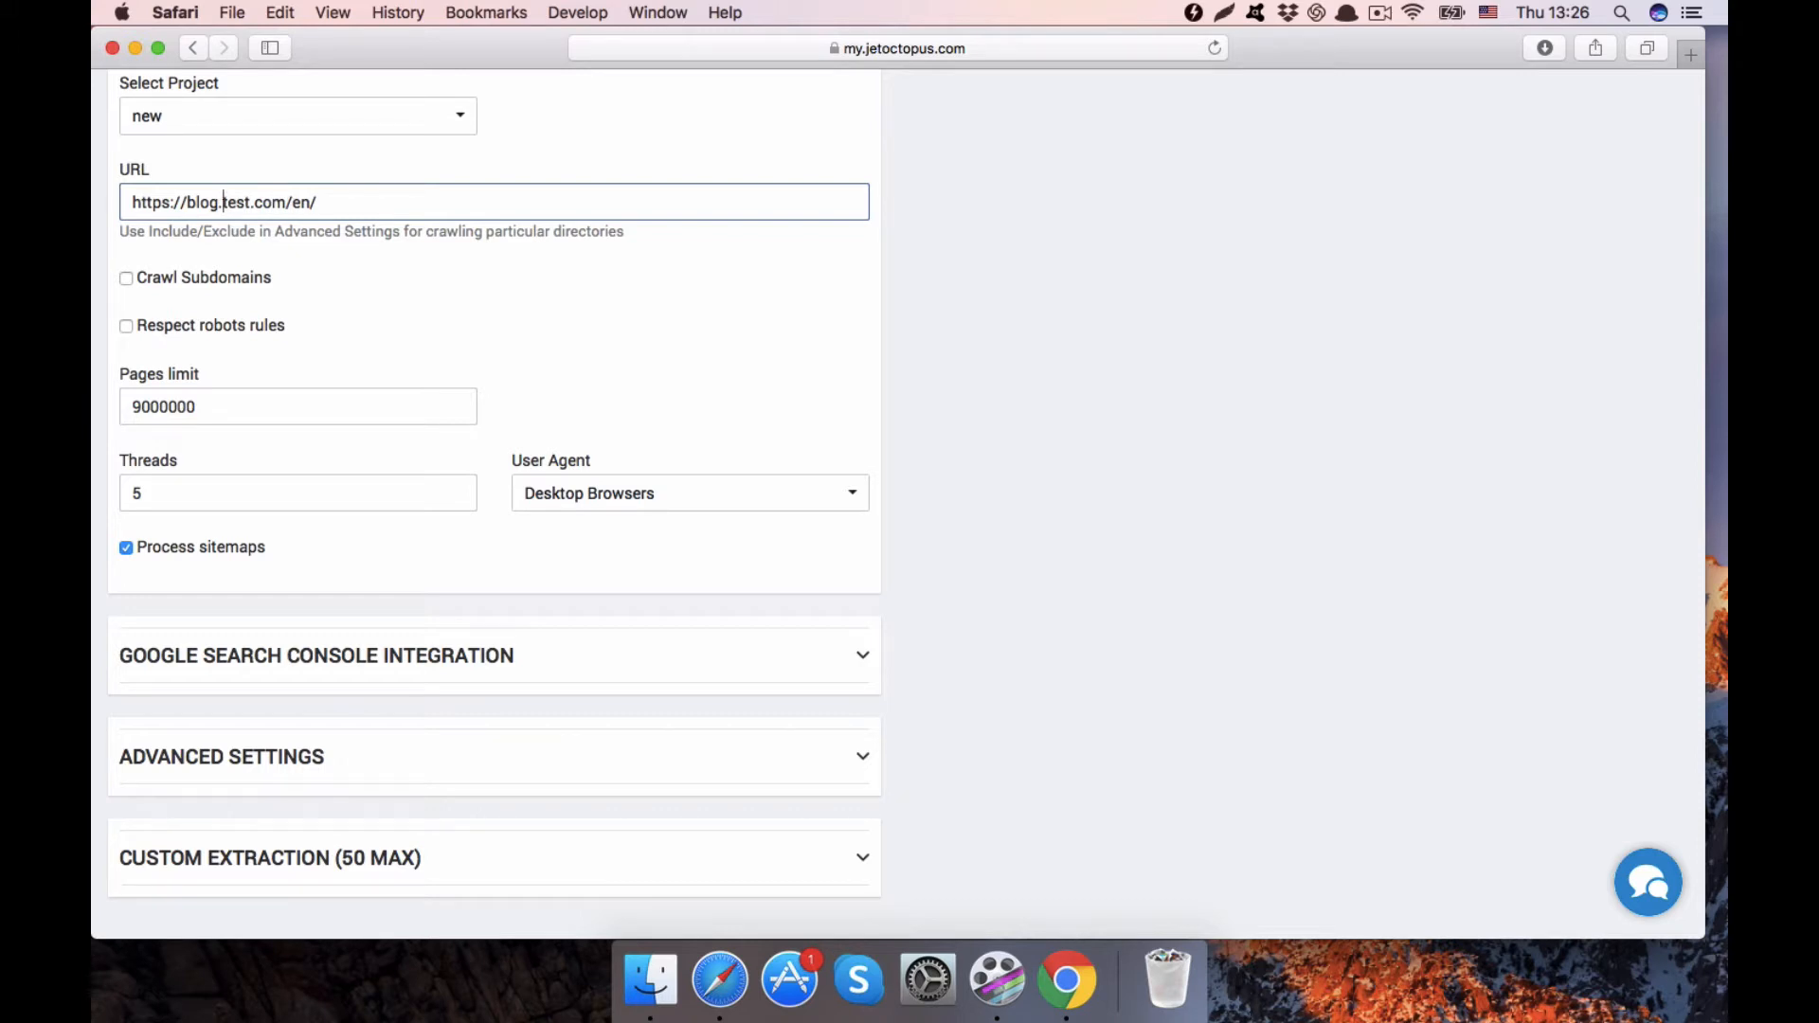
key("BackSpace")
key("BackSpace")
key("BackSpace")
key("BackSpace")
key("BackSpace")
Enable both Crawl Subdomains and Respect robots rules for the crawl
left_click(126, 277)
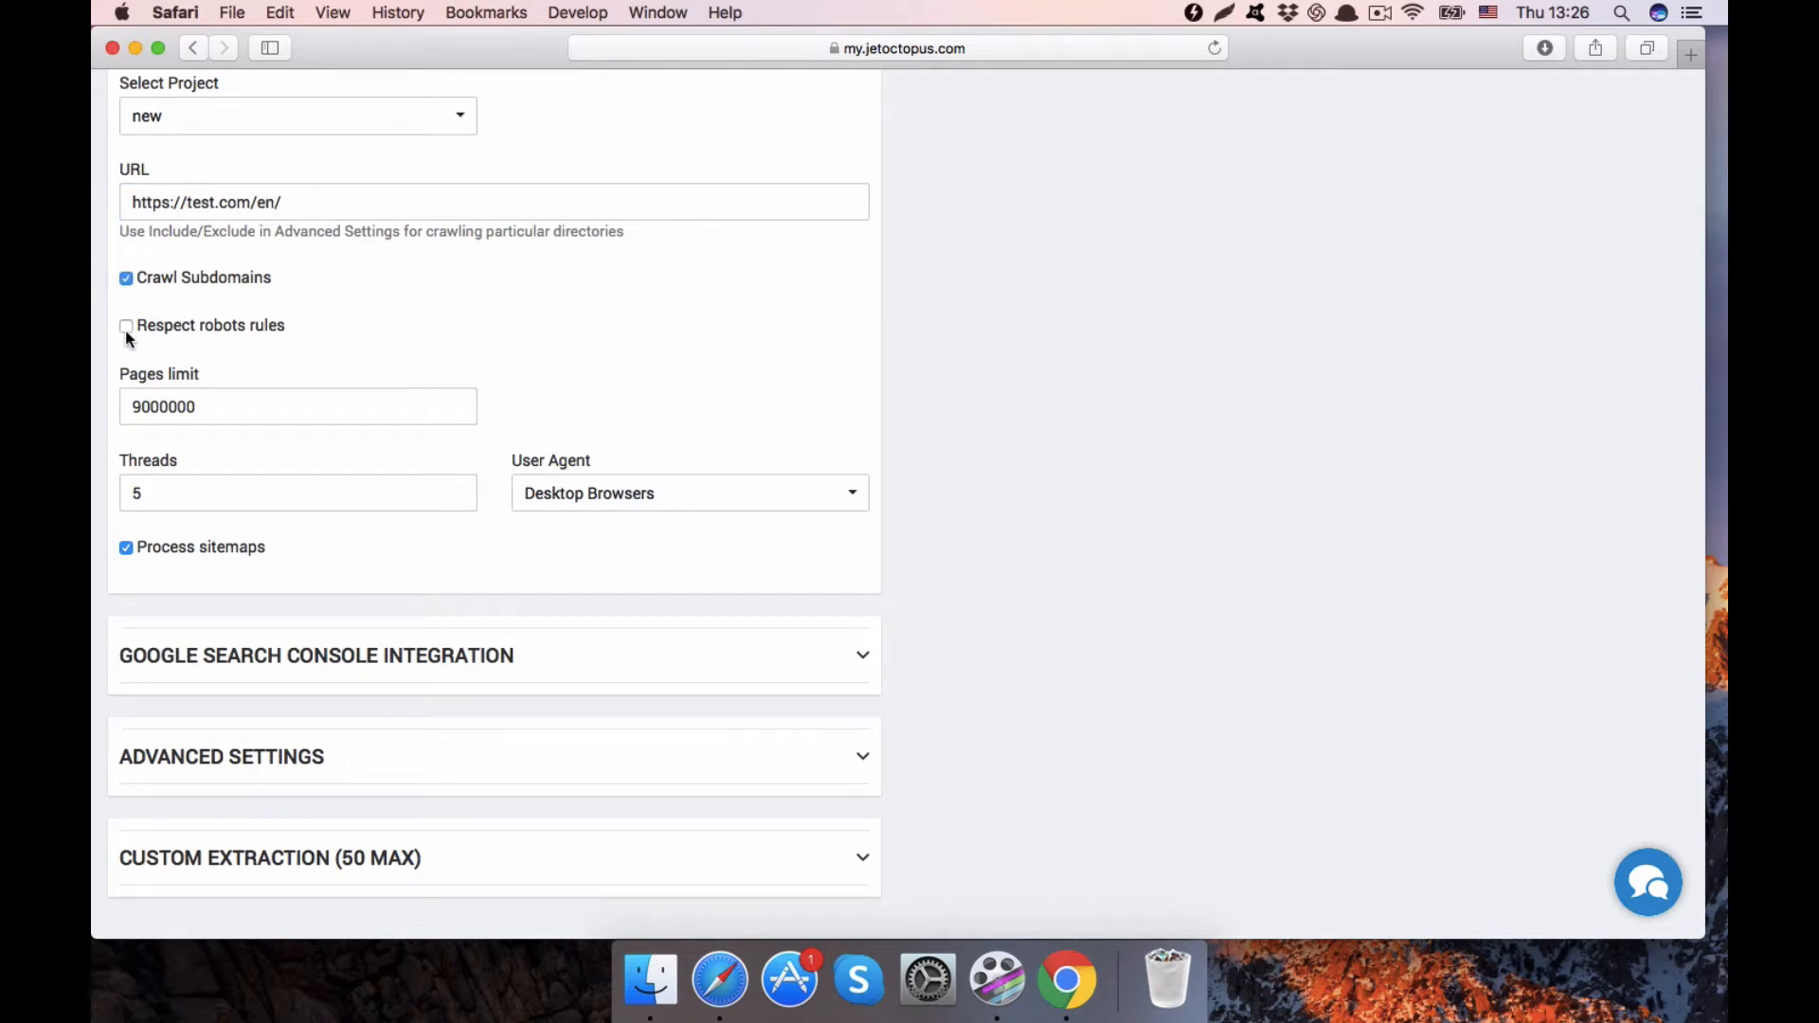
left_click(126, 327)
left_click(126, 328)
left_click(126, 327)
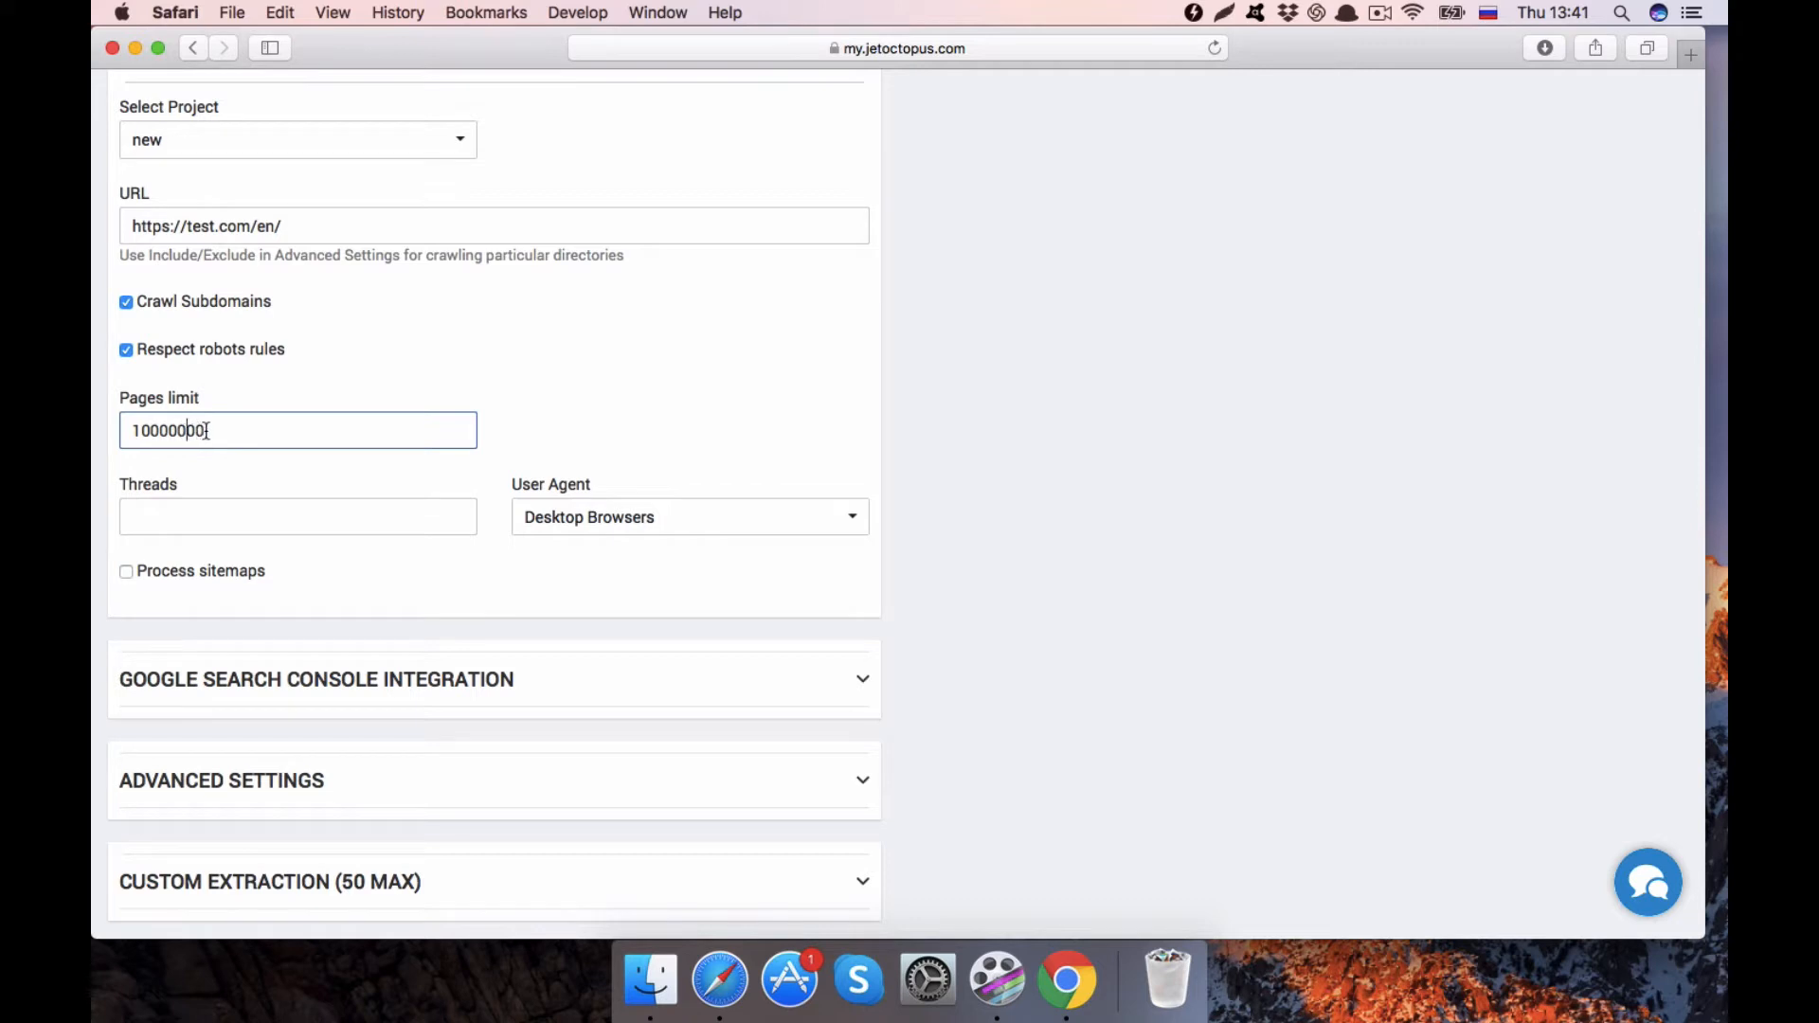
Clear the existing value from the Pages limit field
key("Left")
key("Left")
double_click(206, 431)
key("BackSpace")
type("1")
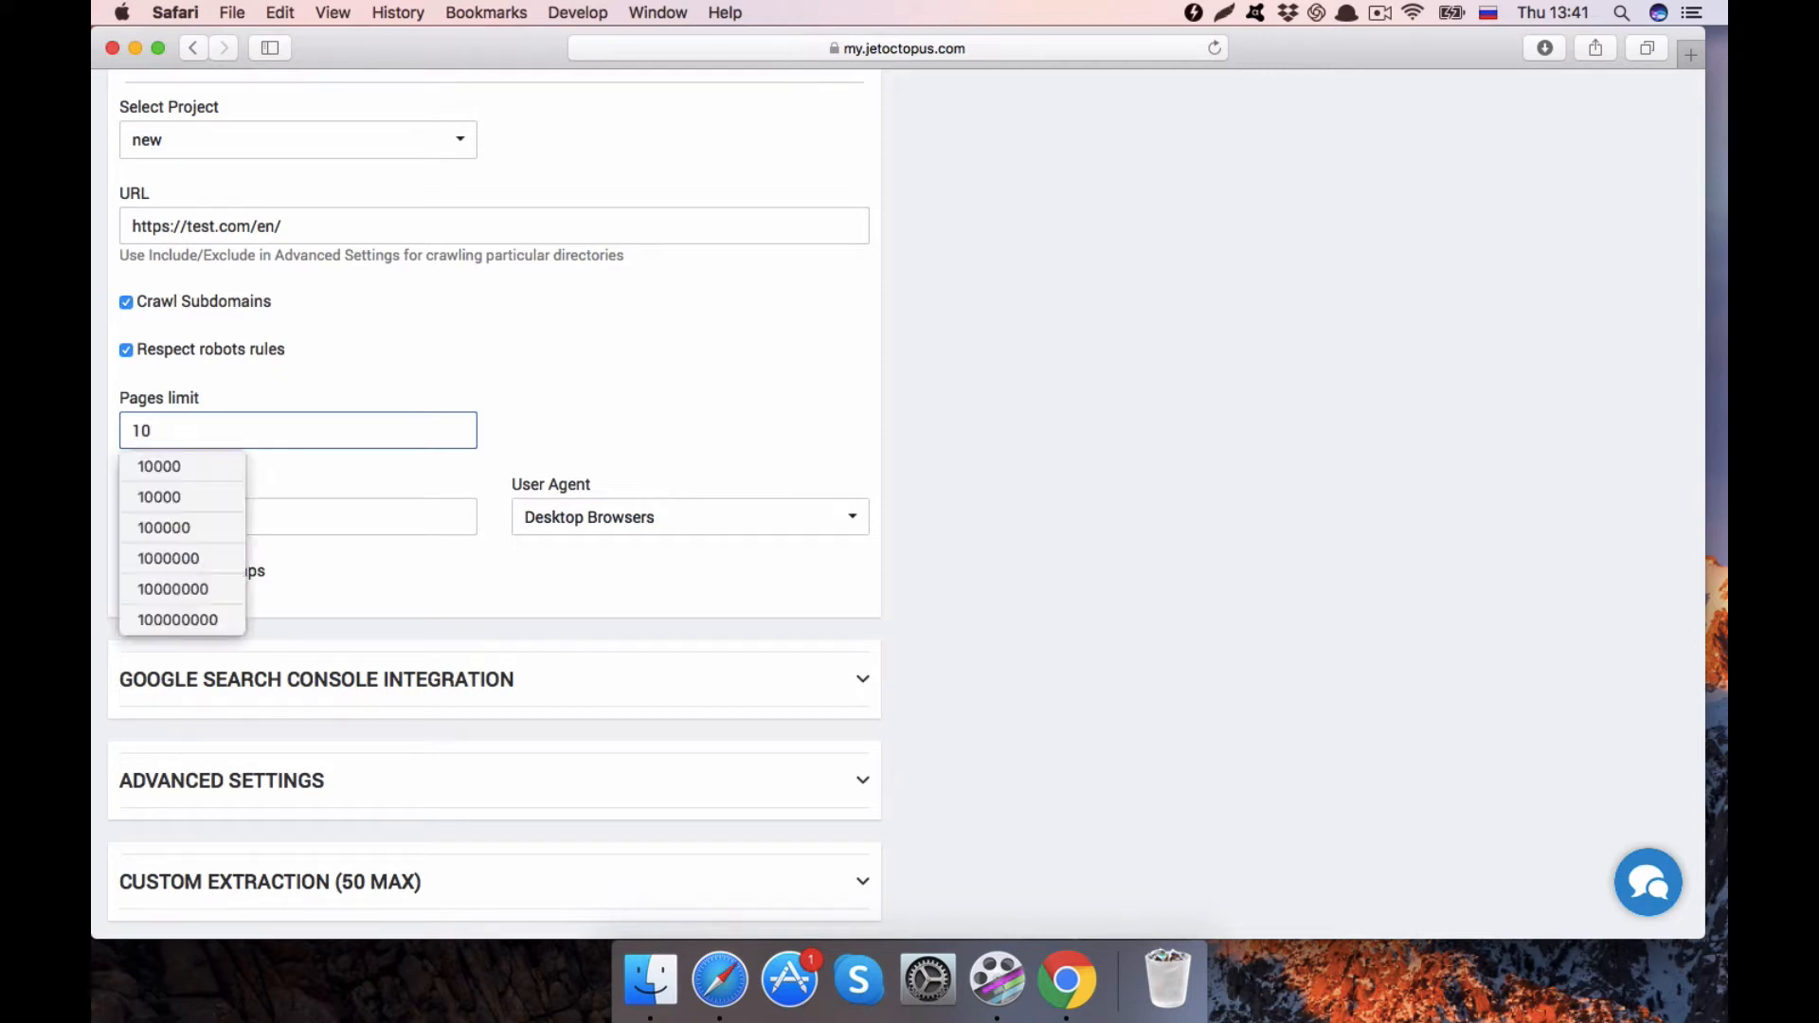
key("BackSpace")
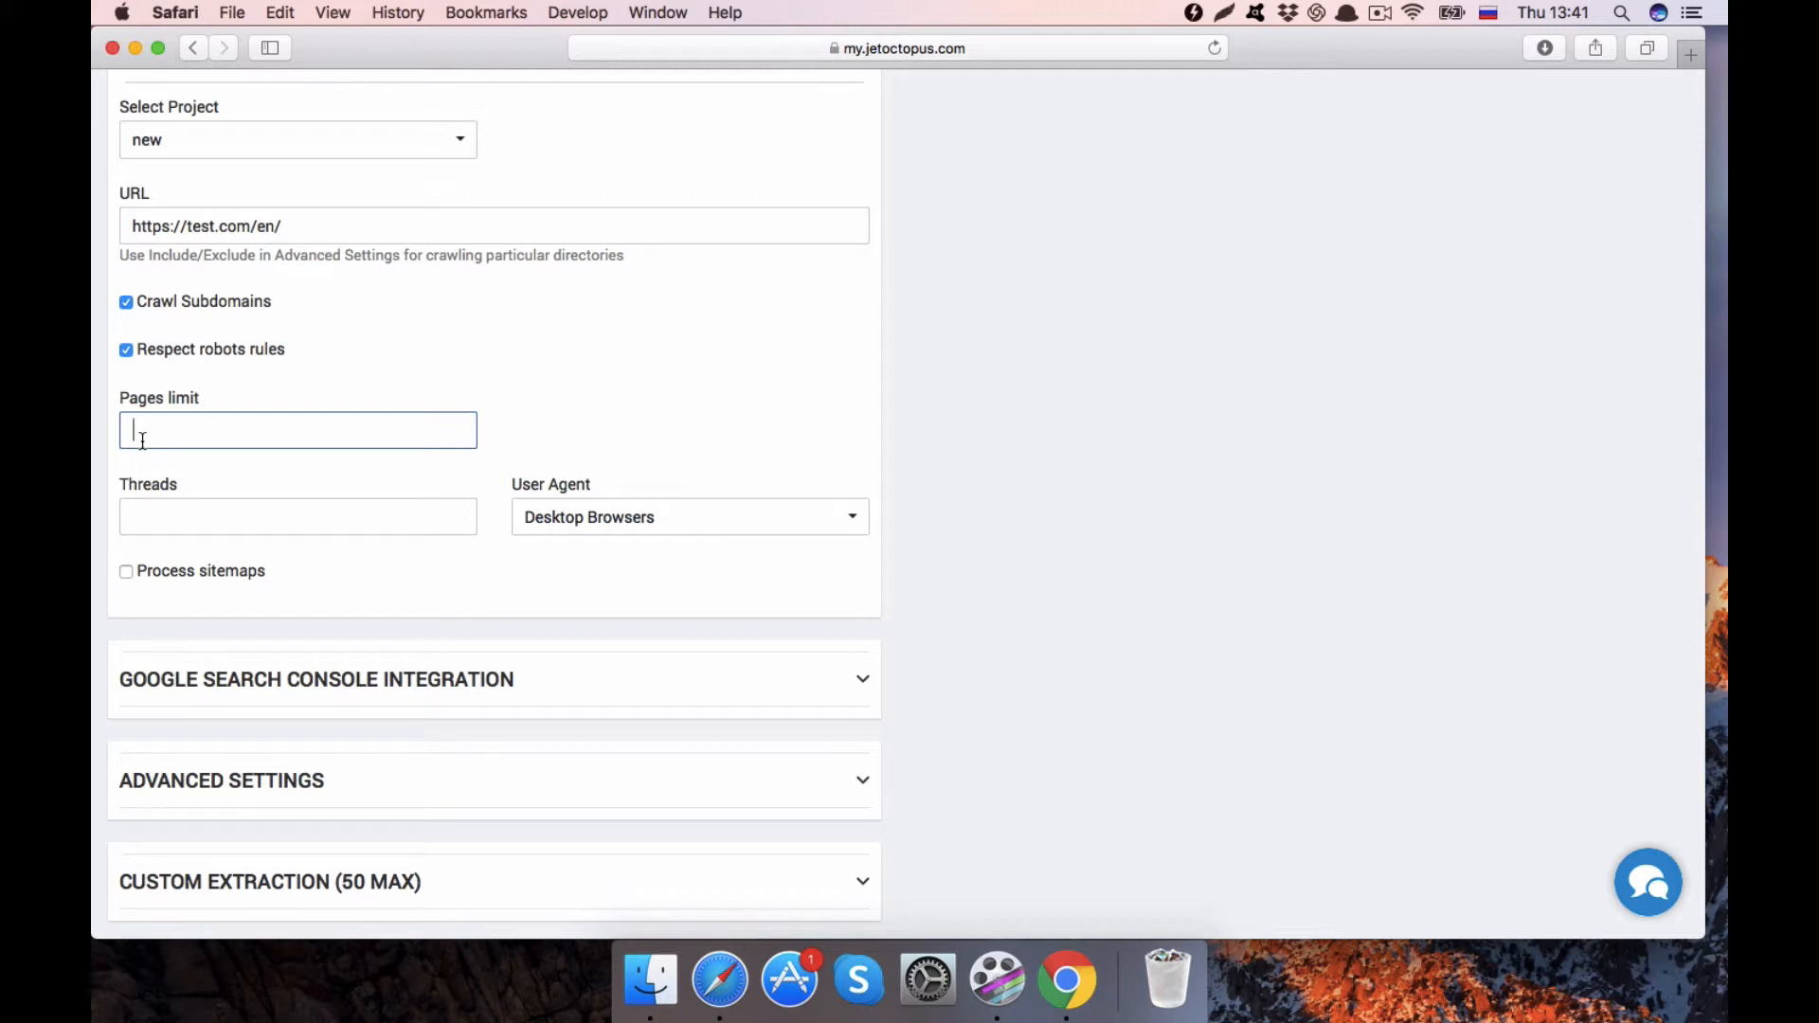
Try a Pages limit of 1000000 and empty the field again
type("1000000")
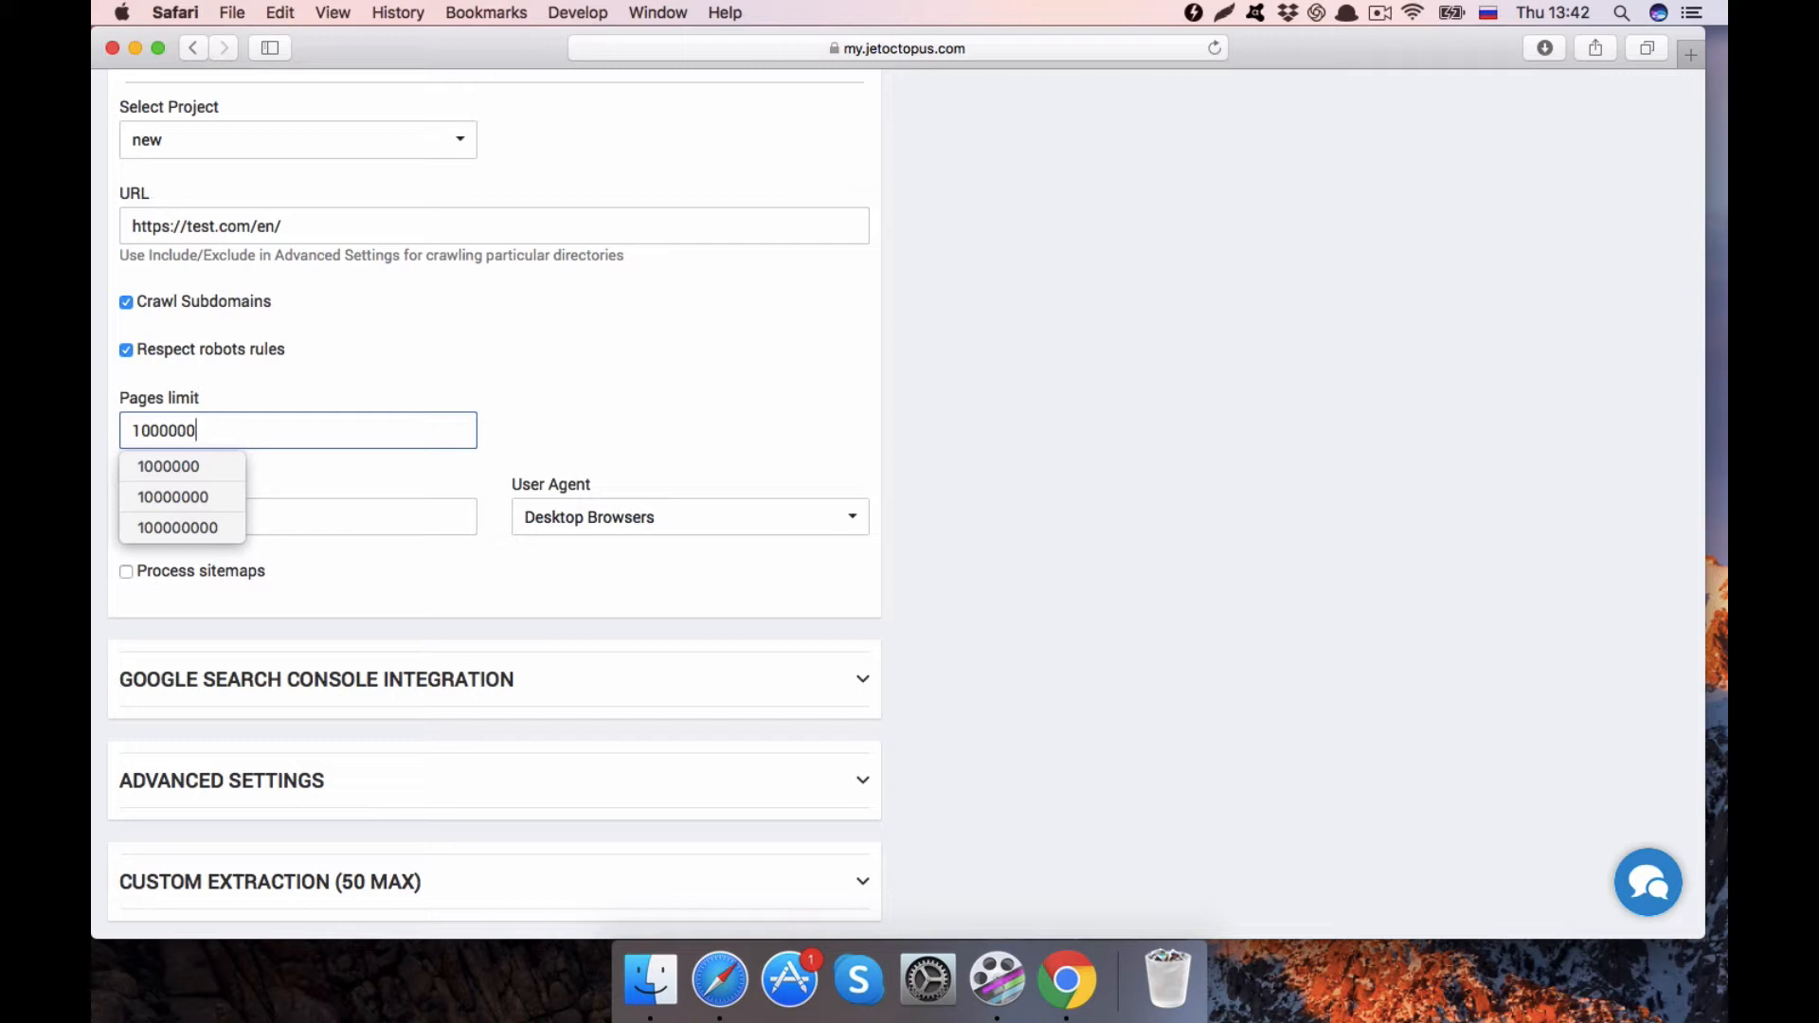
key("BackSpace")
key("BackSpace")
key("BackSpace")
key("BackSpace")
key("BackSpace")
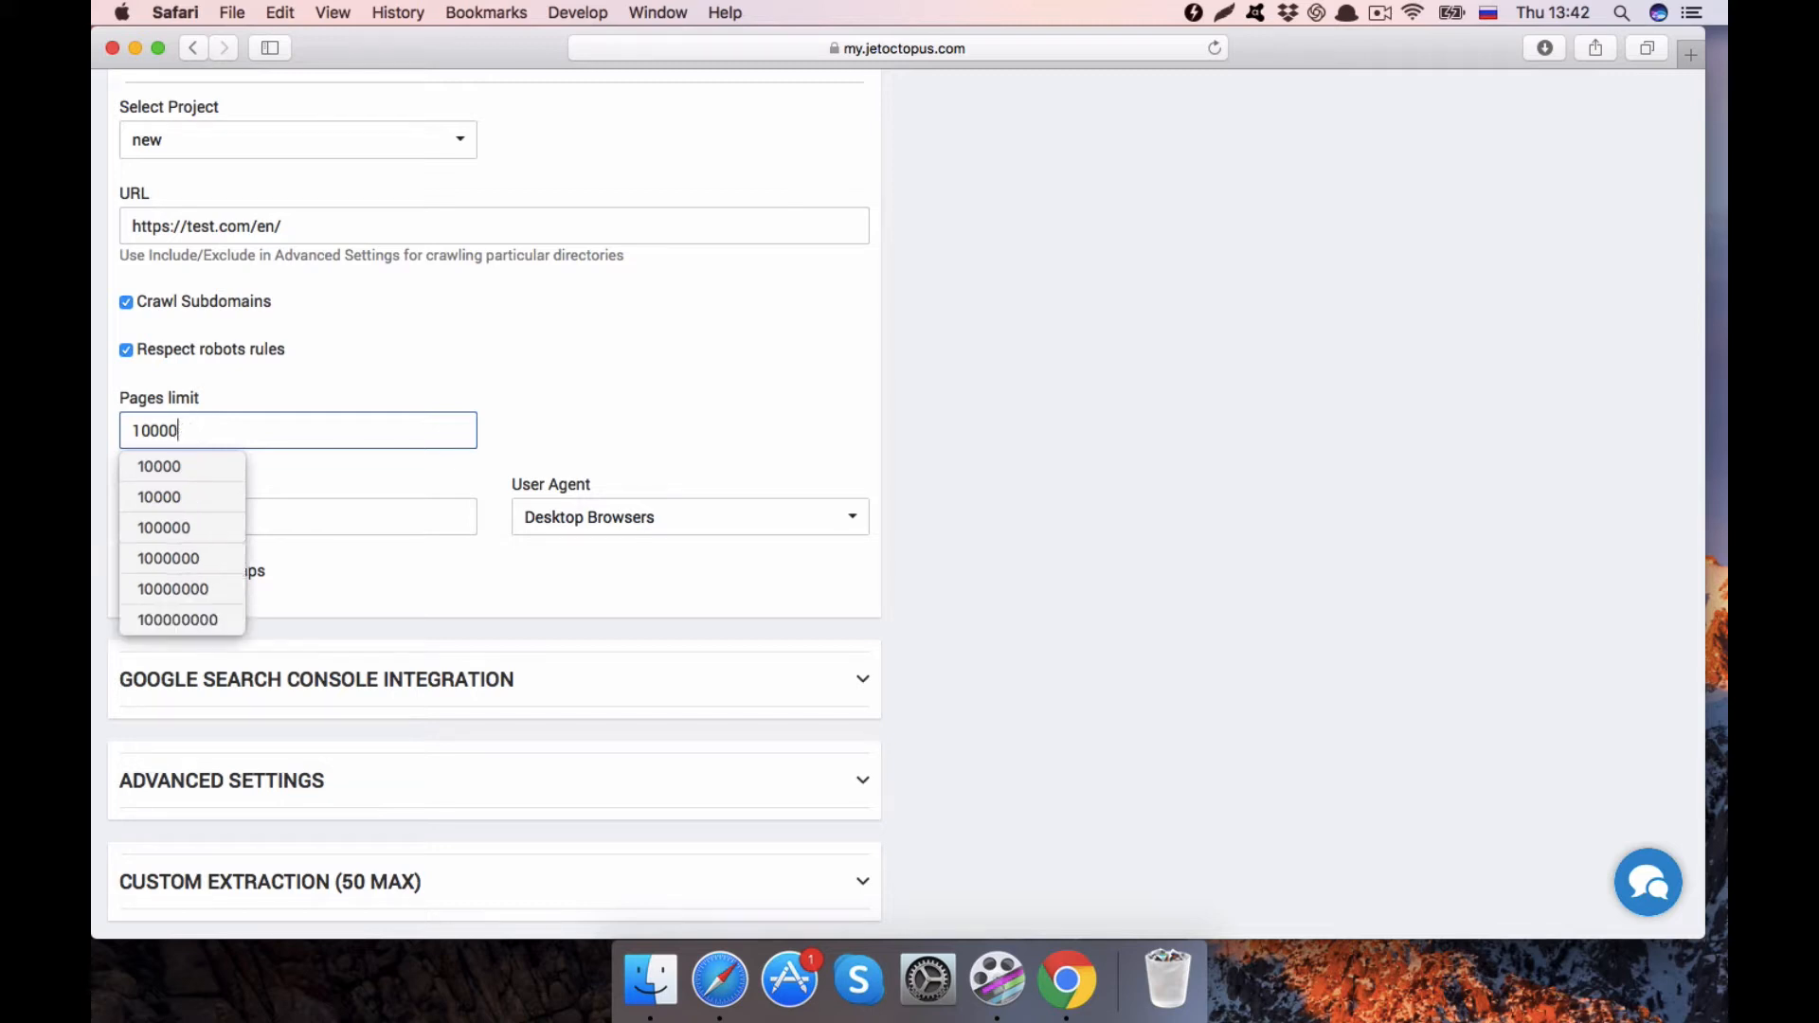
key("BackSpace")
key("BackSpace")
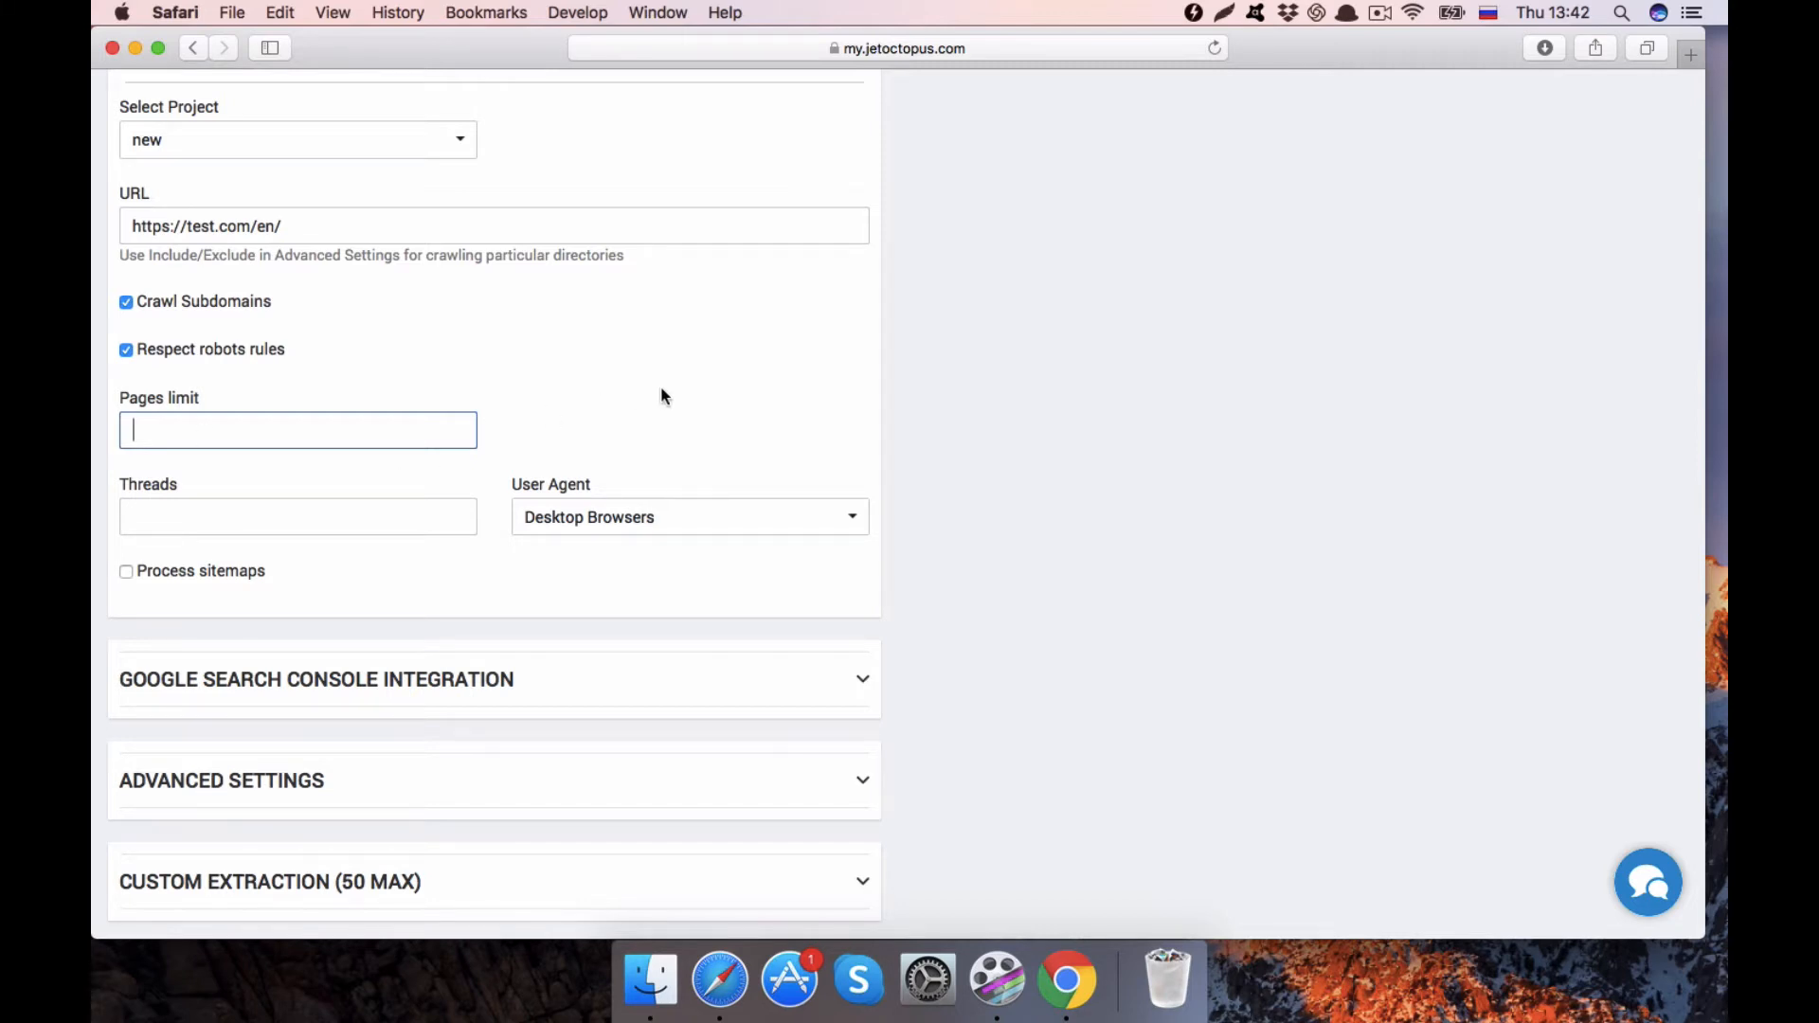
Show the support chat window and close it again
scroll(1135, 545, "down", 1)
left_click(1647, 881)
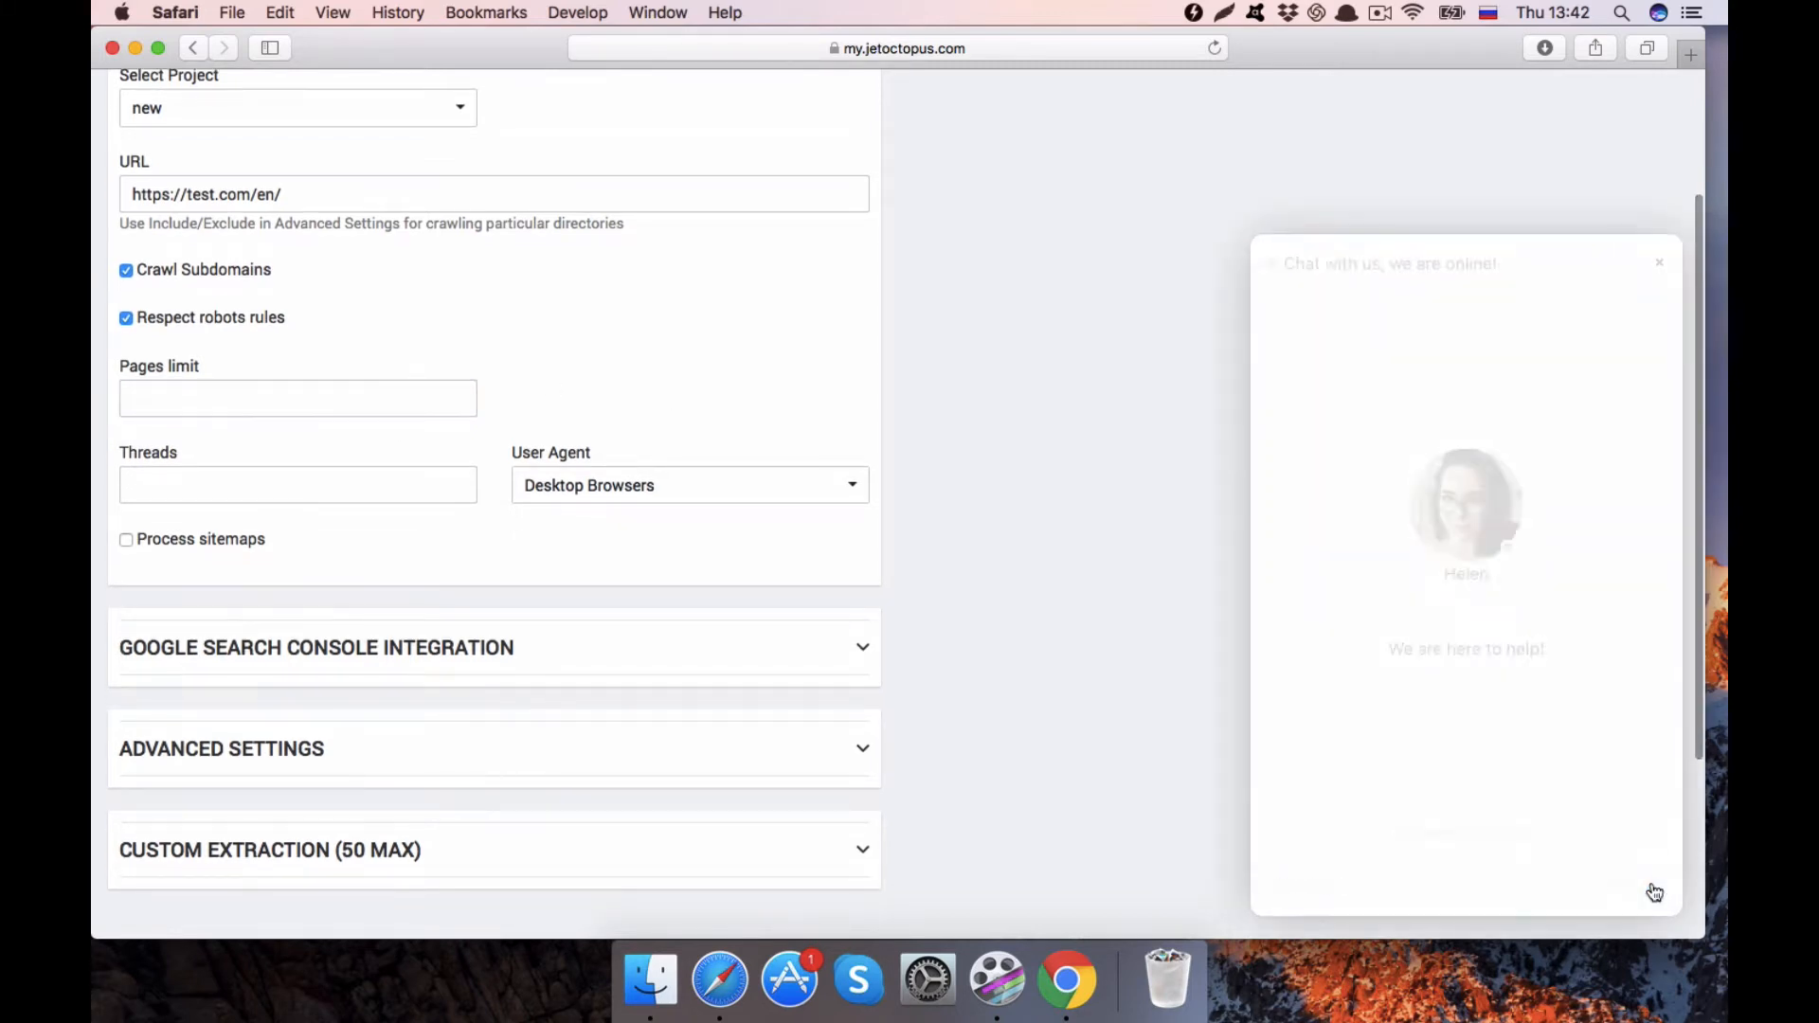
left_click(1659, 265)
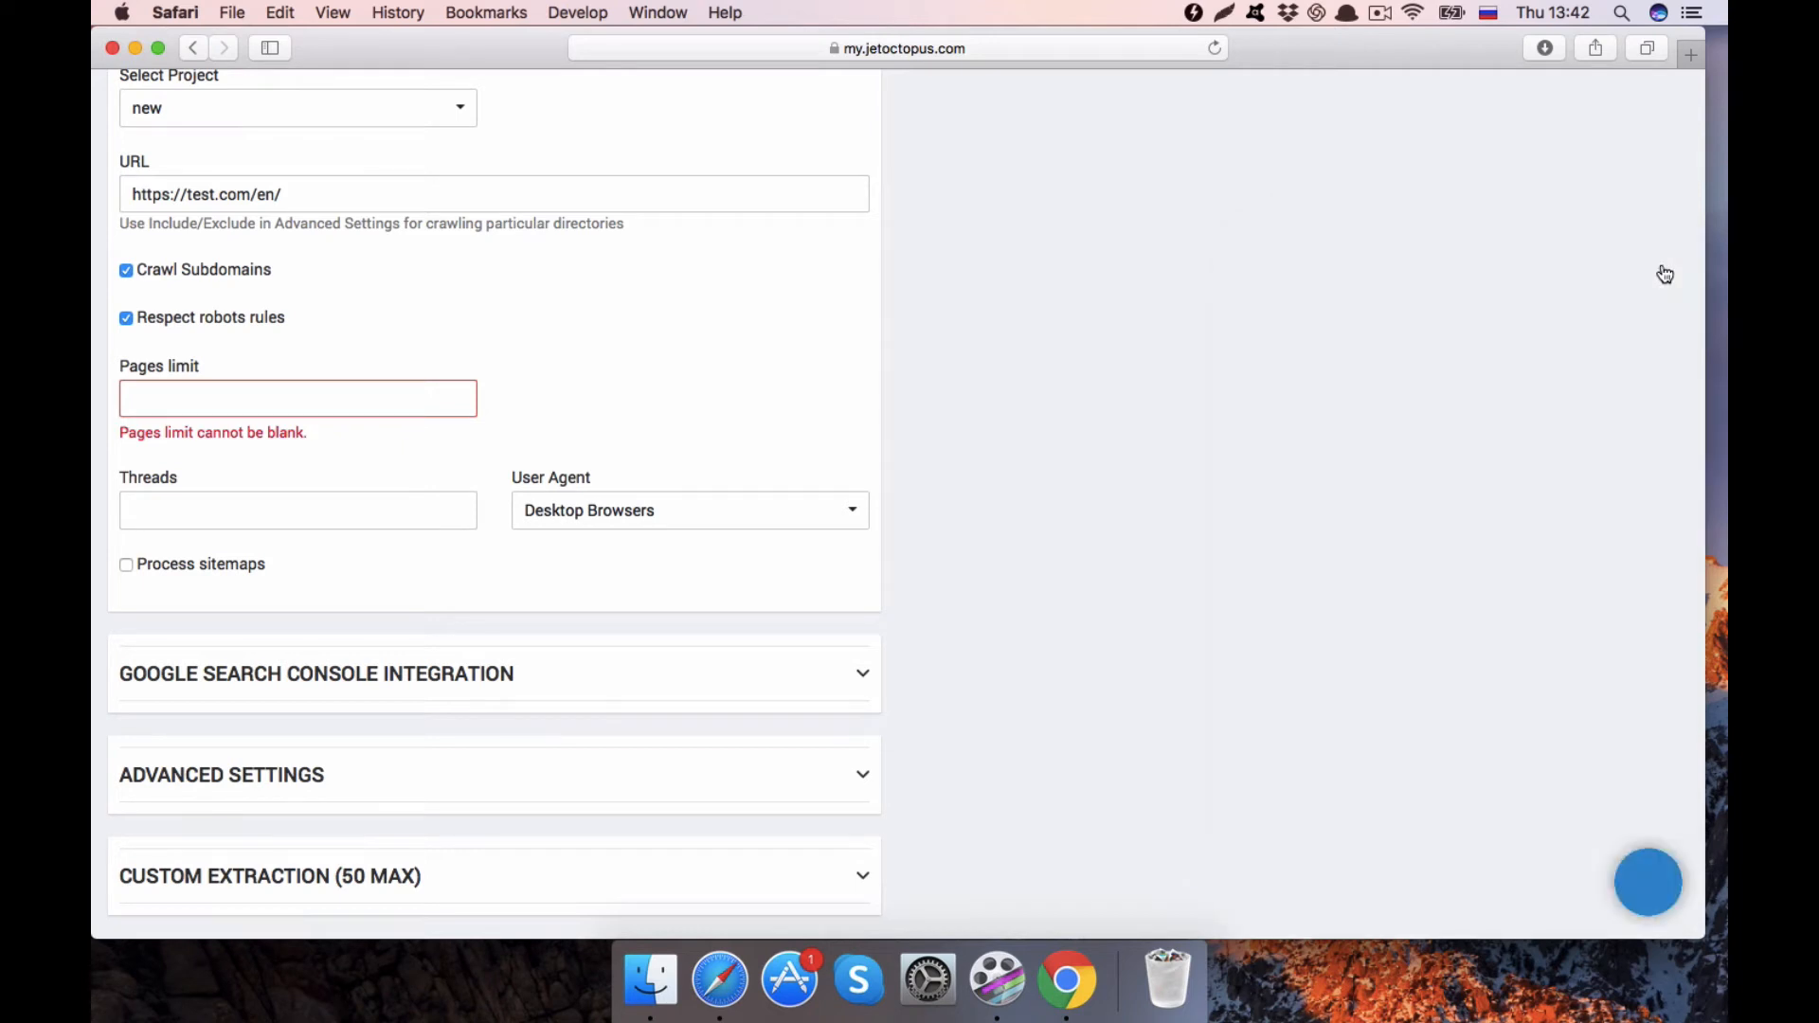
Set the Pages limit of the crawl to 1000000
scroll(1144, 199, "up", 5)
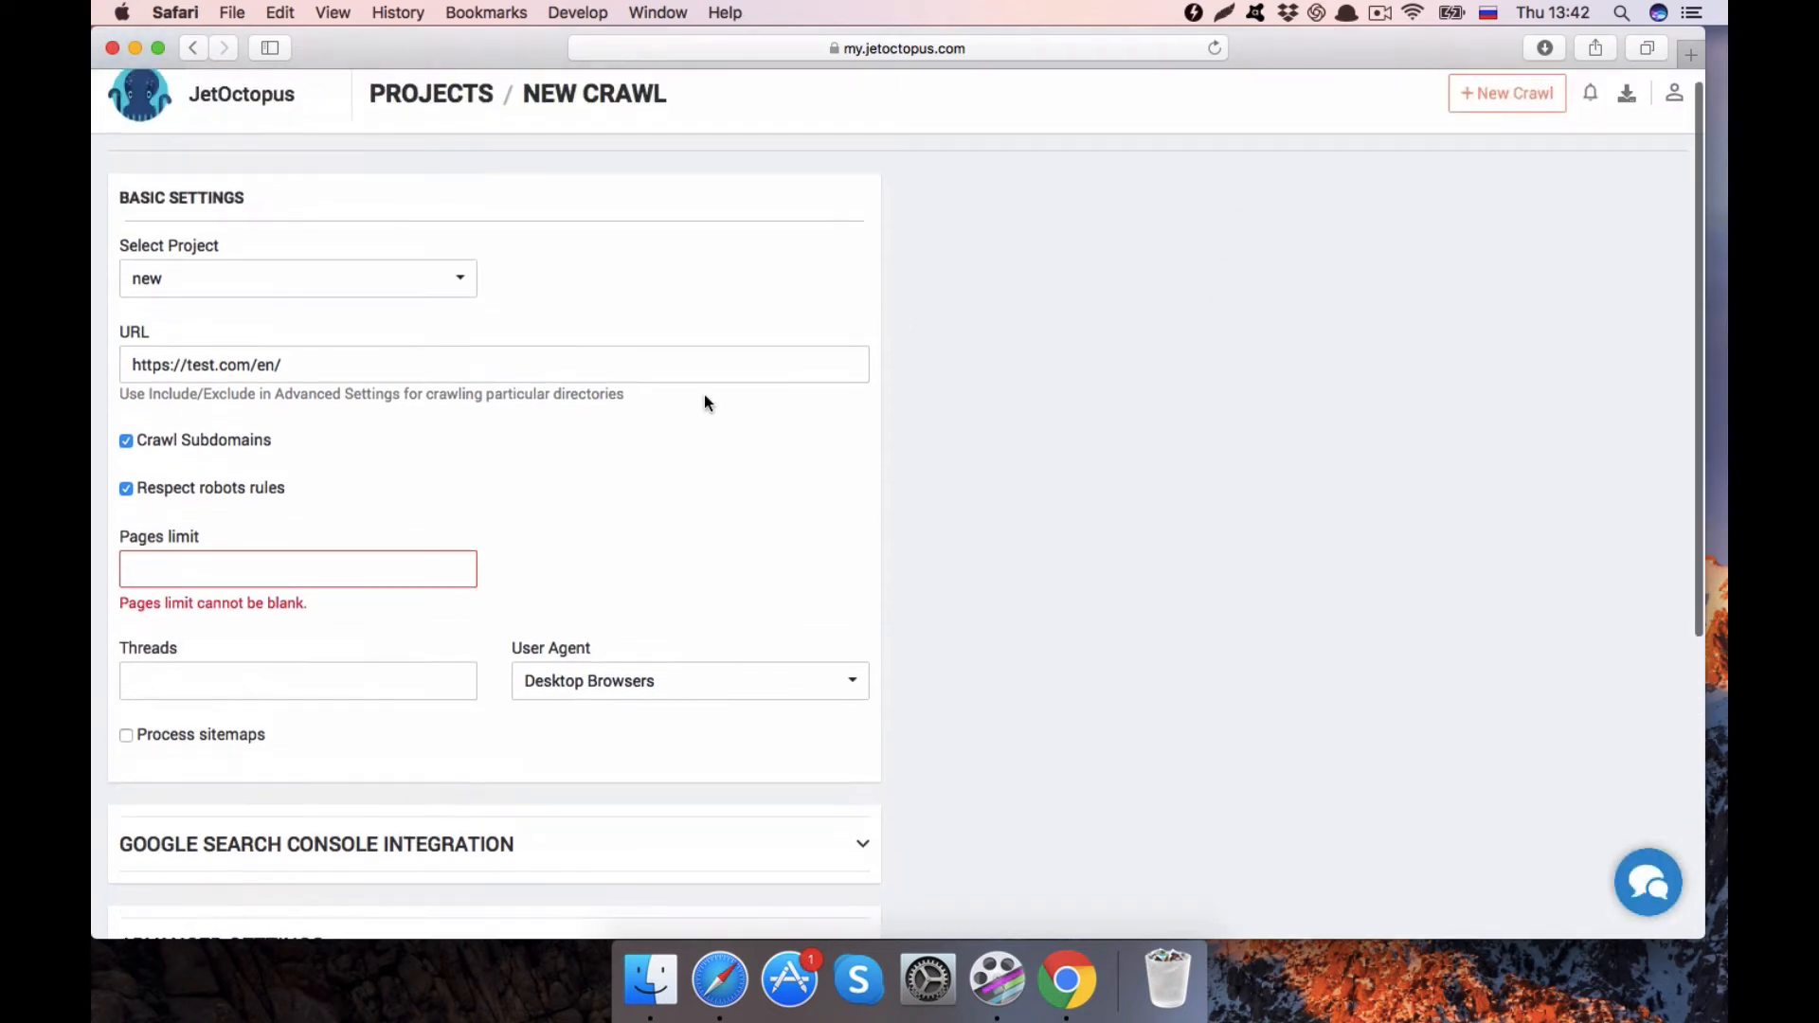
scroll(224, 558, "down", 3)
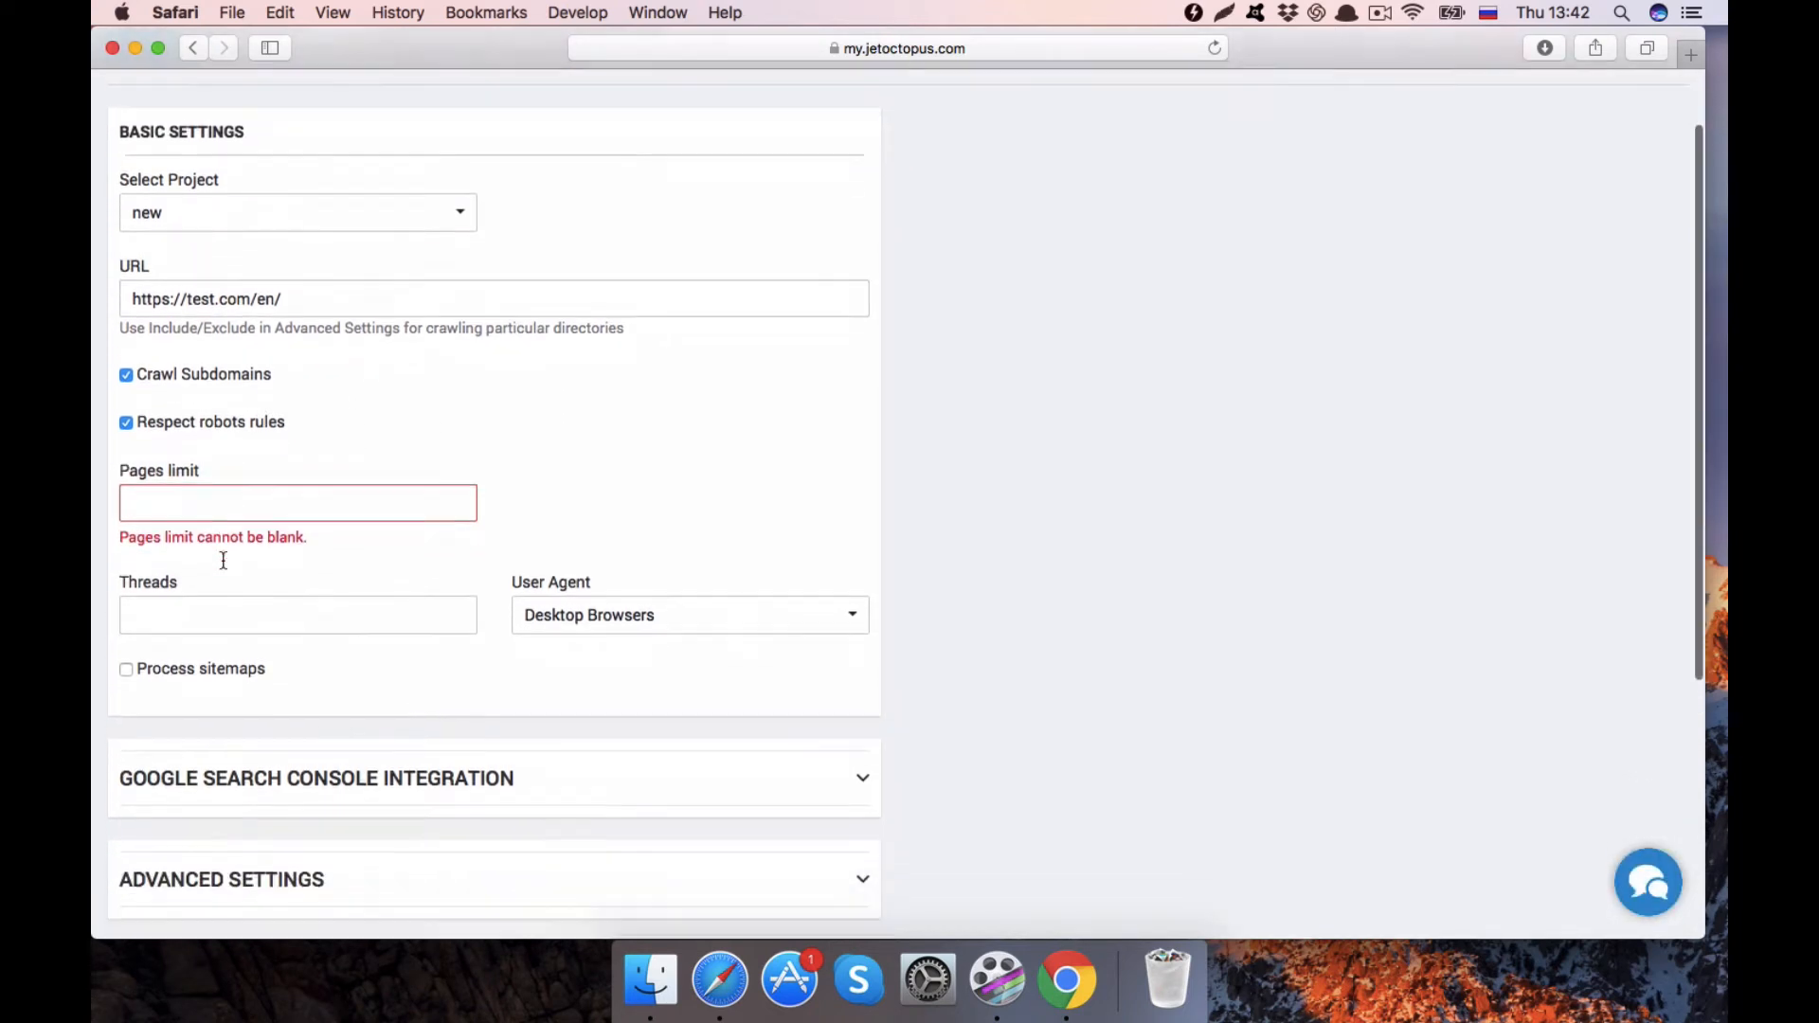
left_click(217, 579)
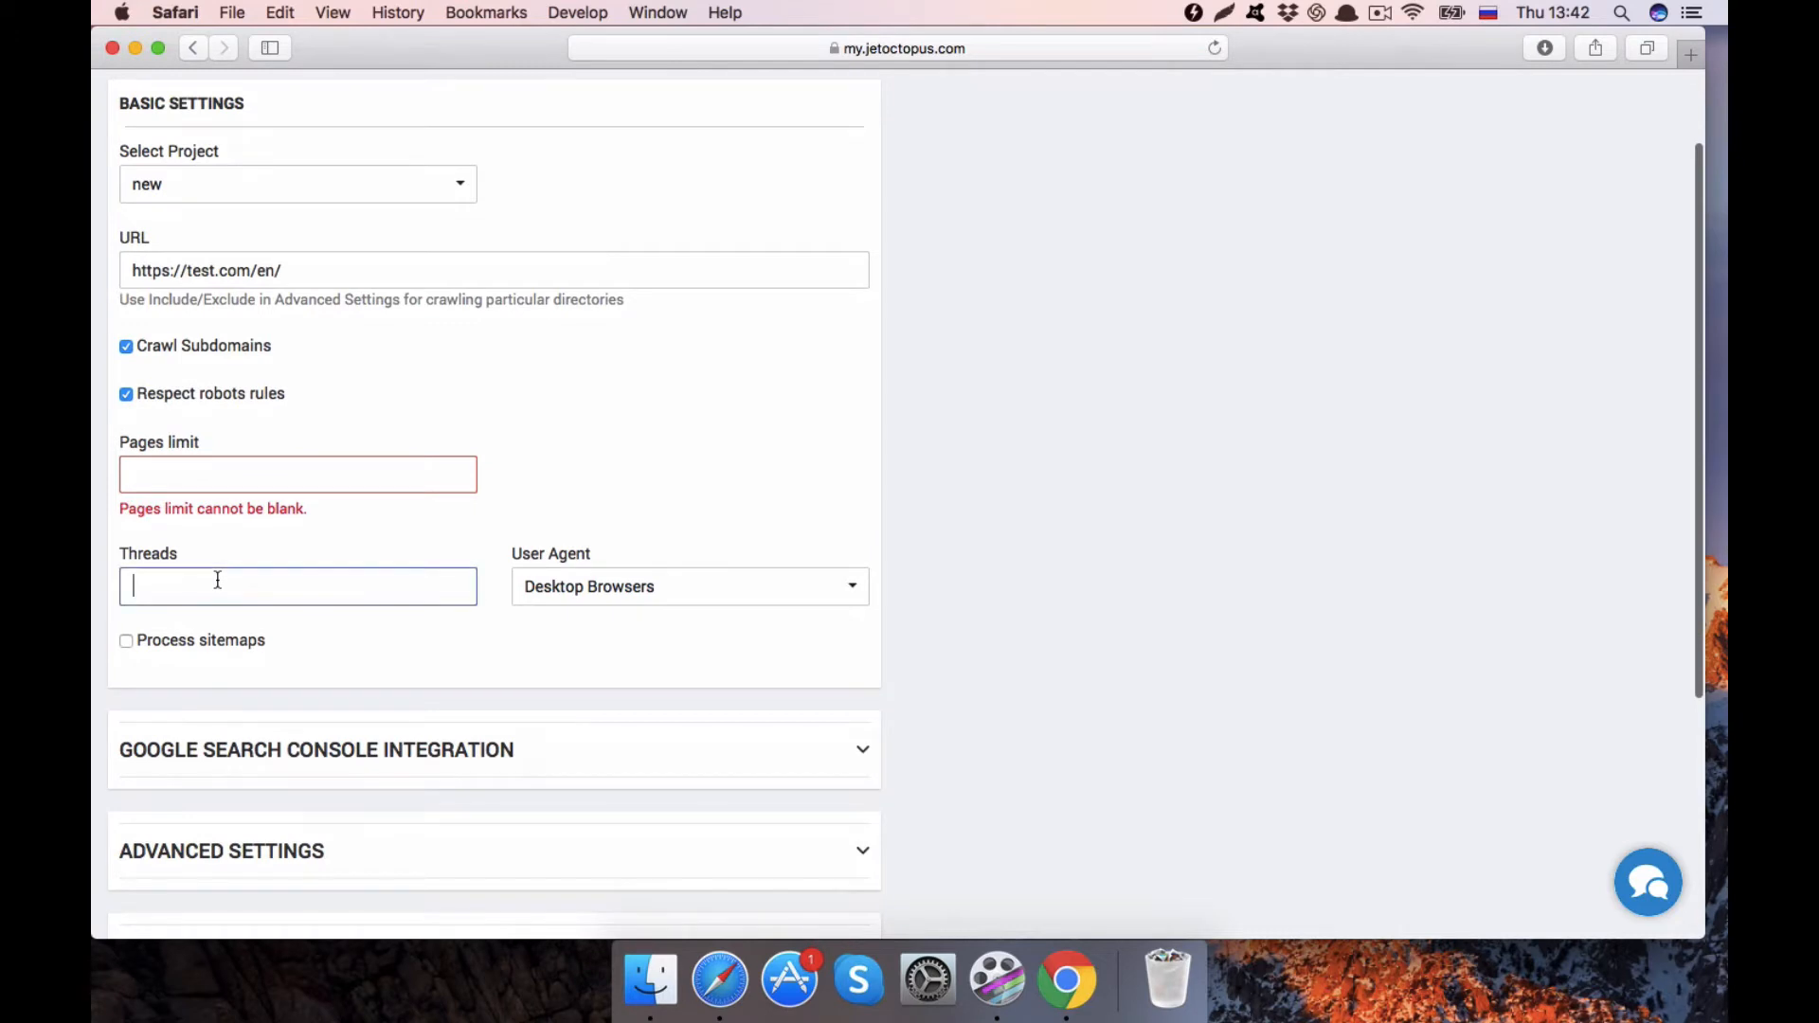
left_click(176, 475)
type("1000000")
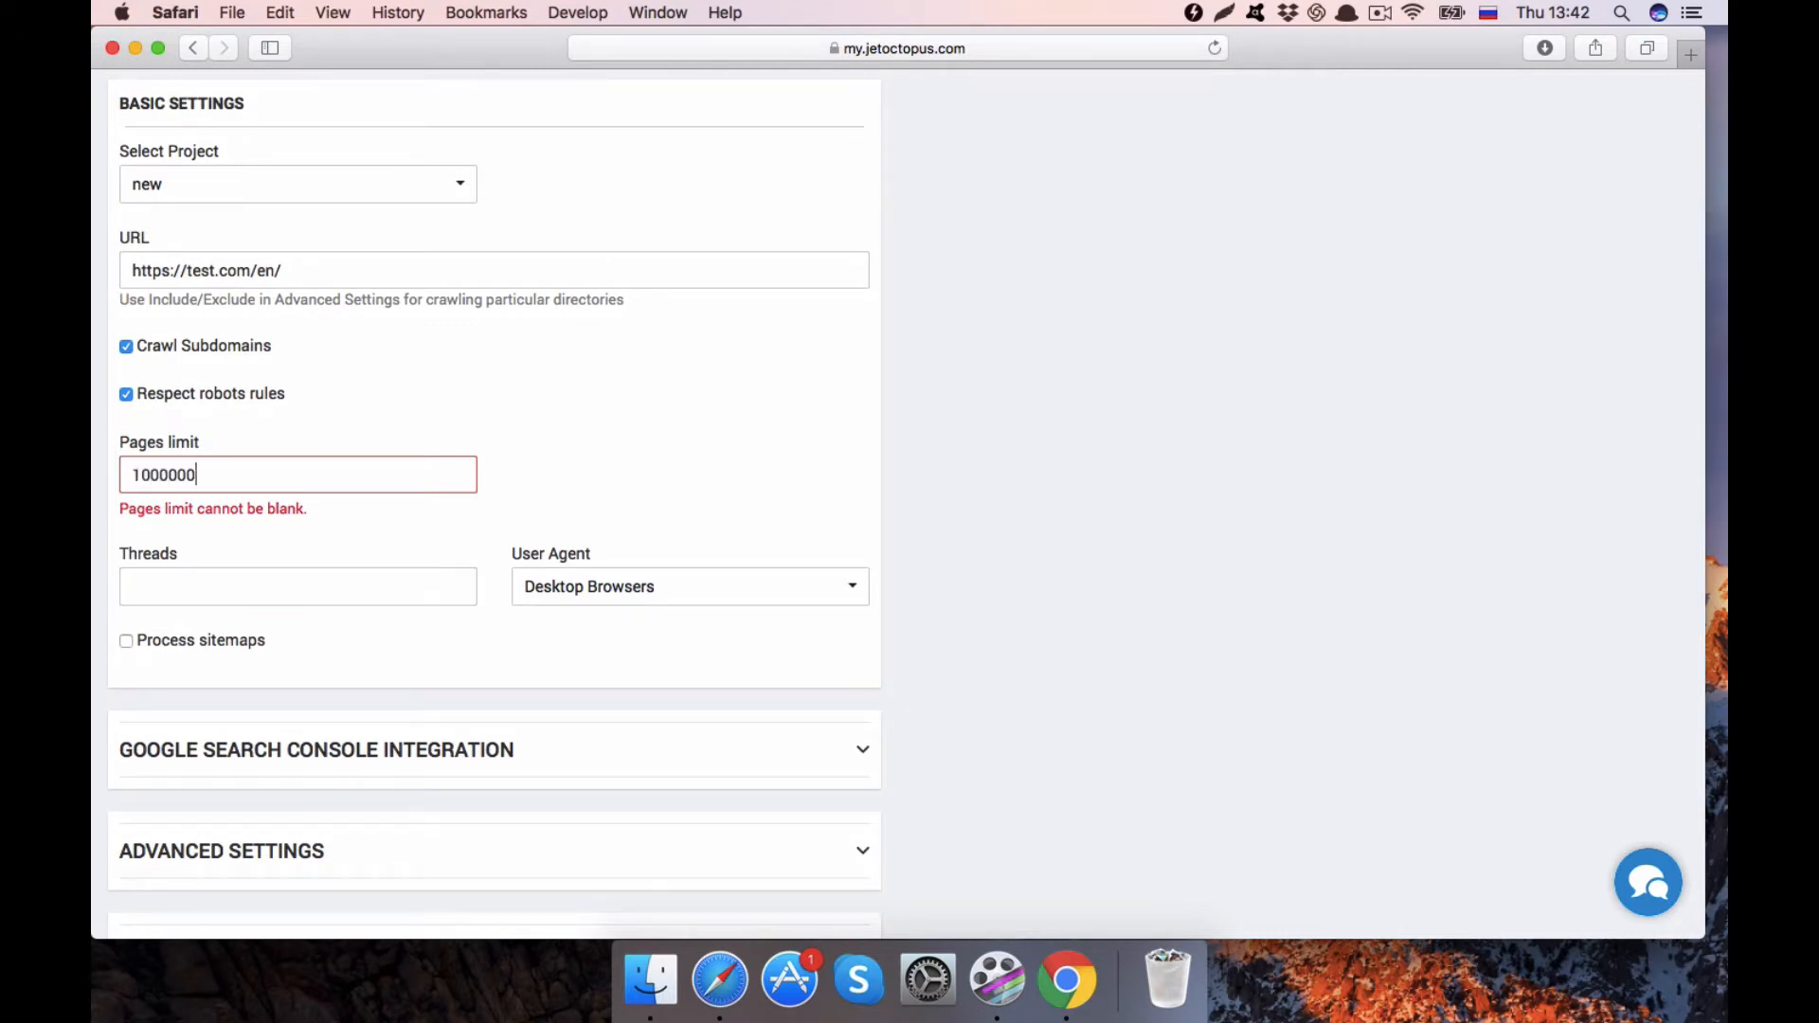
Enter 5 as the number of threads and replace that value with 20
left_click(317, 593)
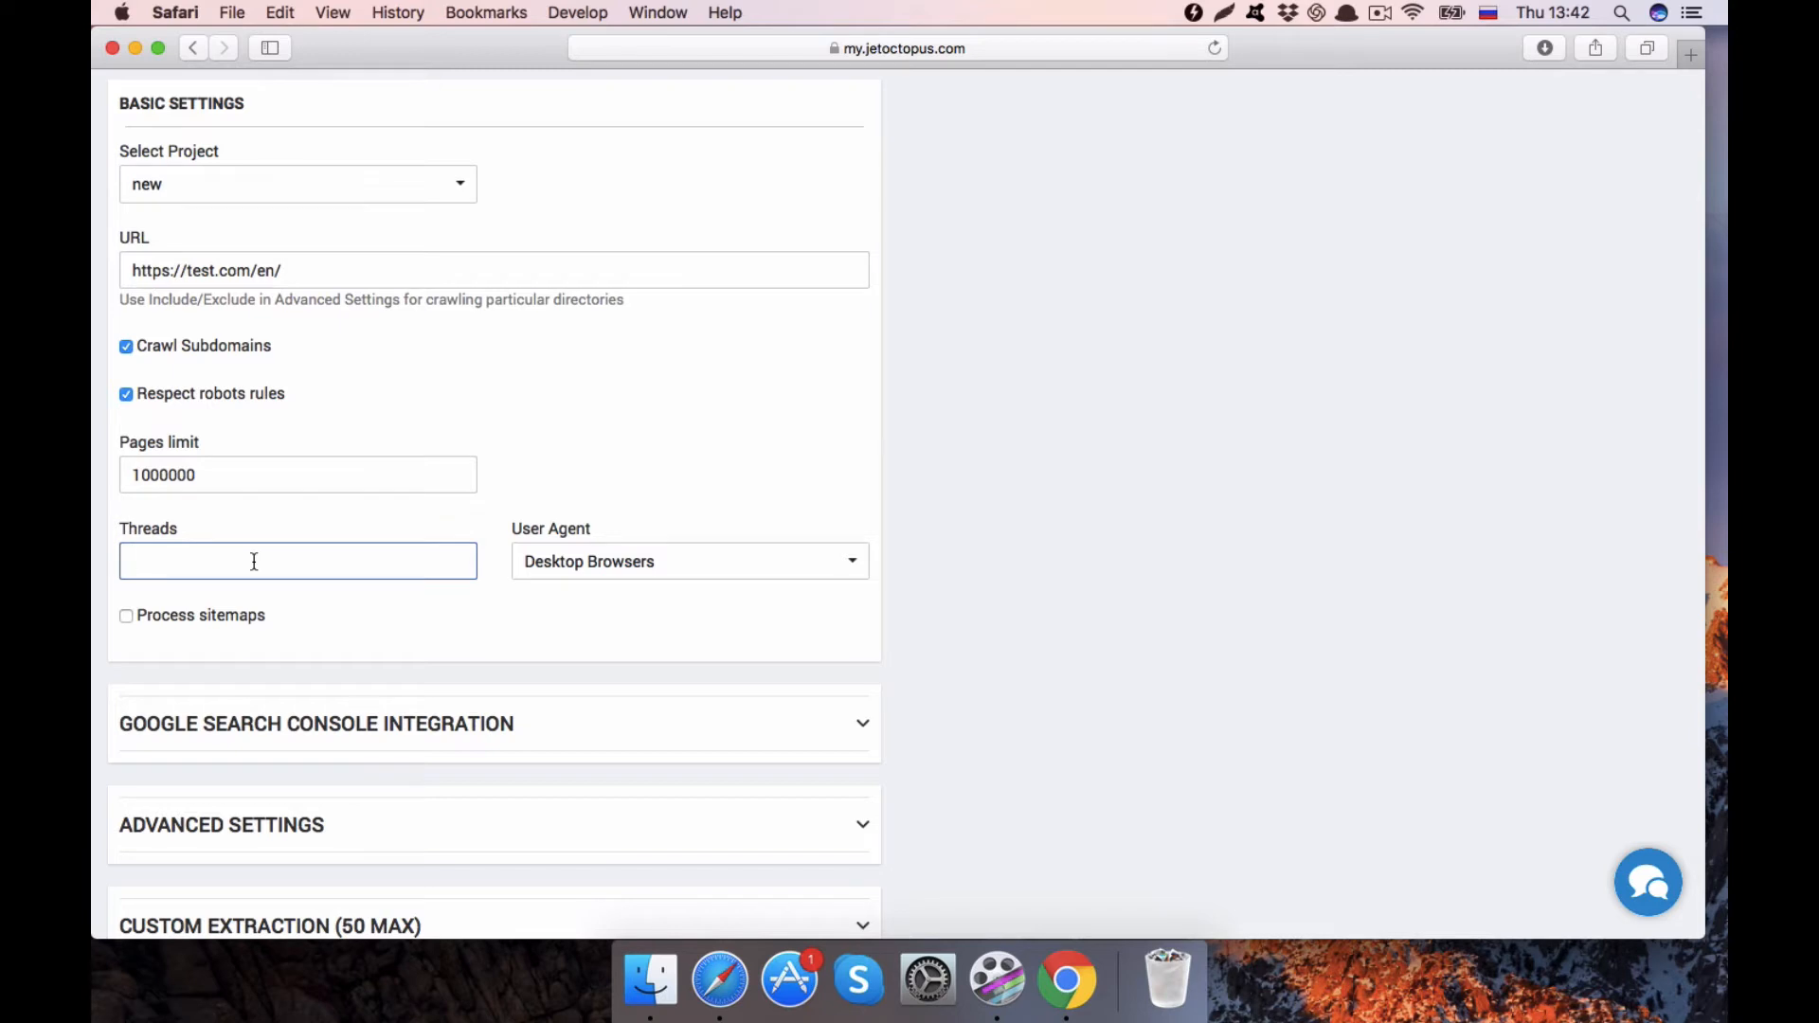
type("5")
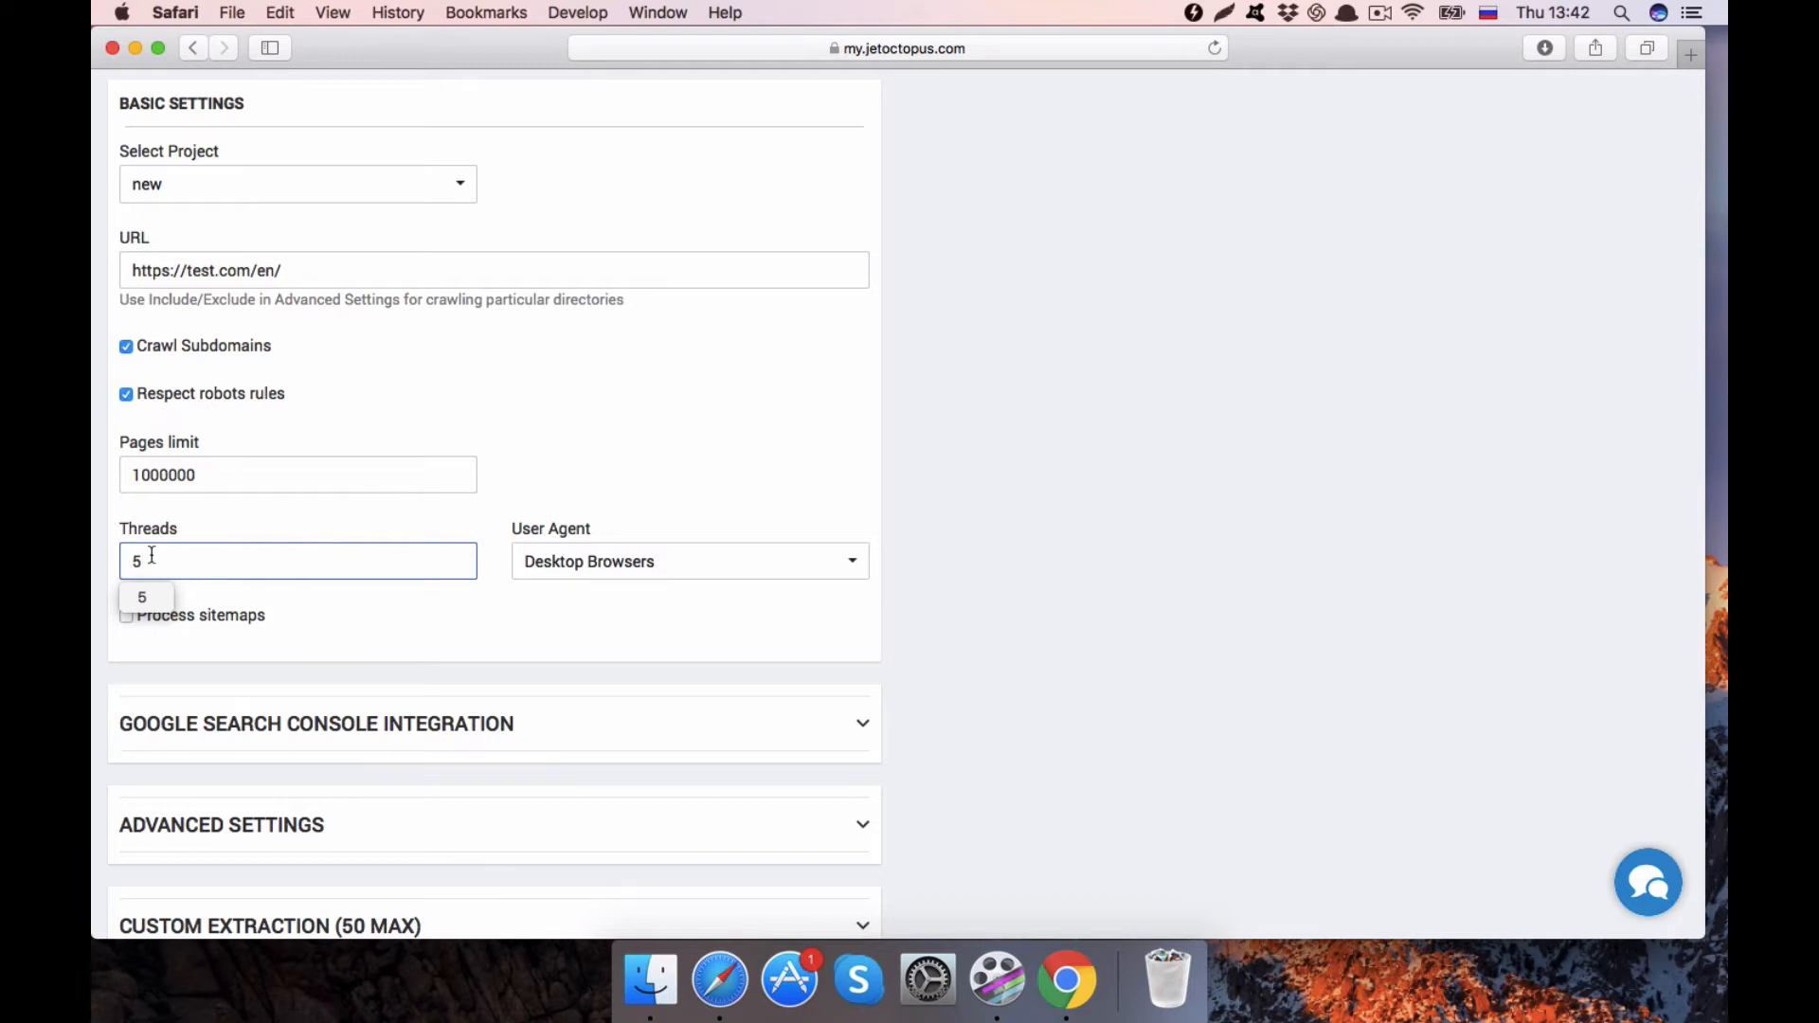
left_click_drag(152, 555, 128, 556)
left_click(323, 548)
key("BackSpace")
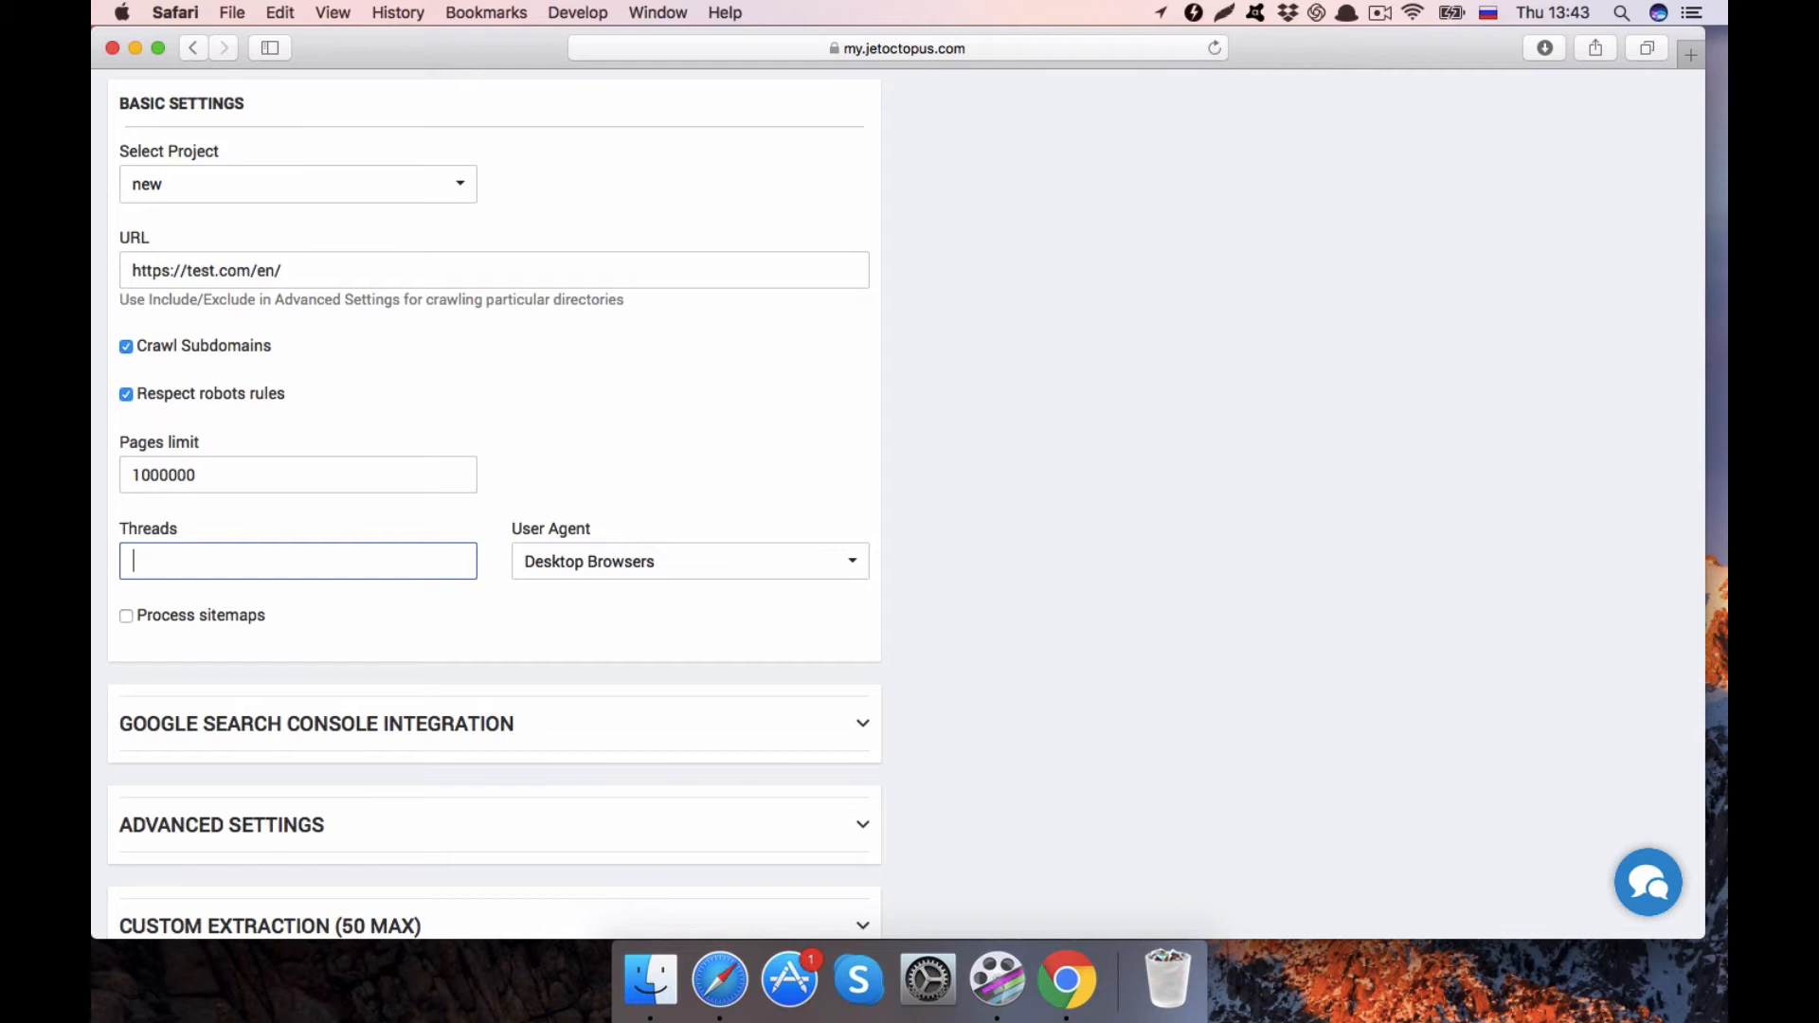
type("20")
Open the support chat briefly and dismiss it
left_click(1649, 881)
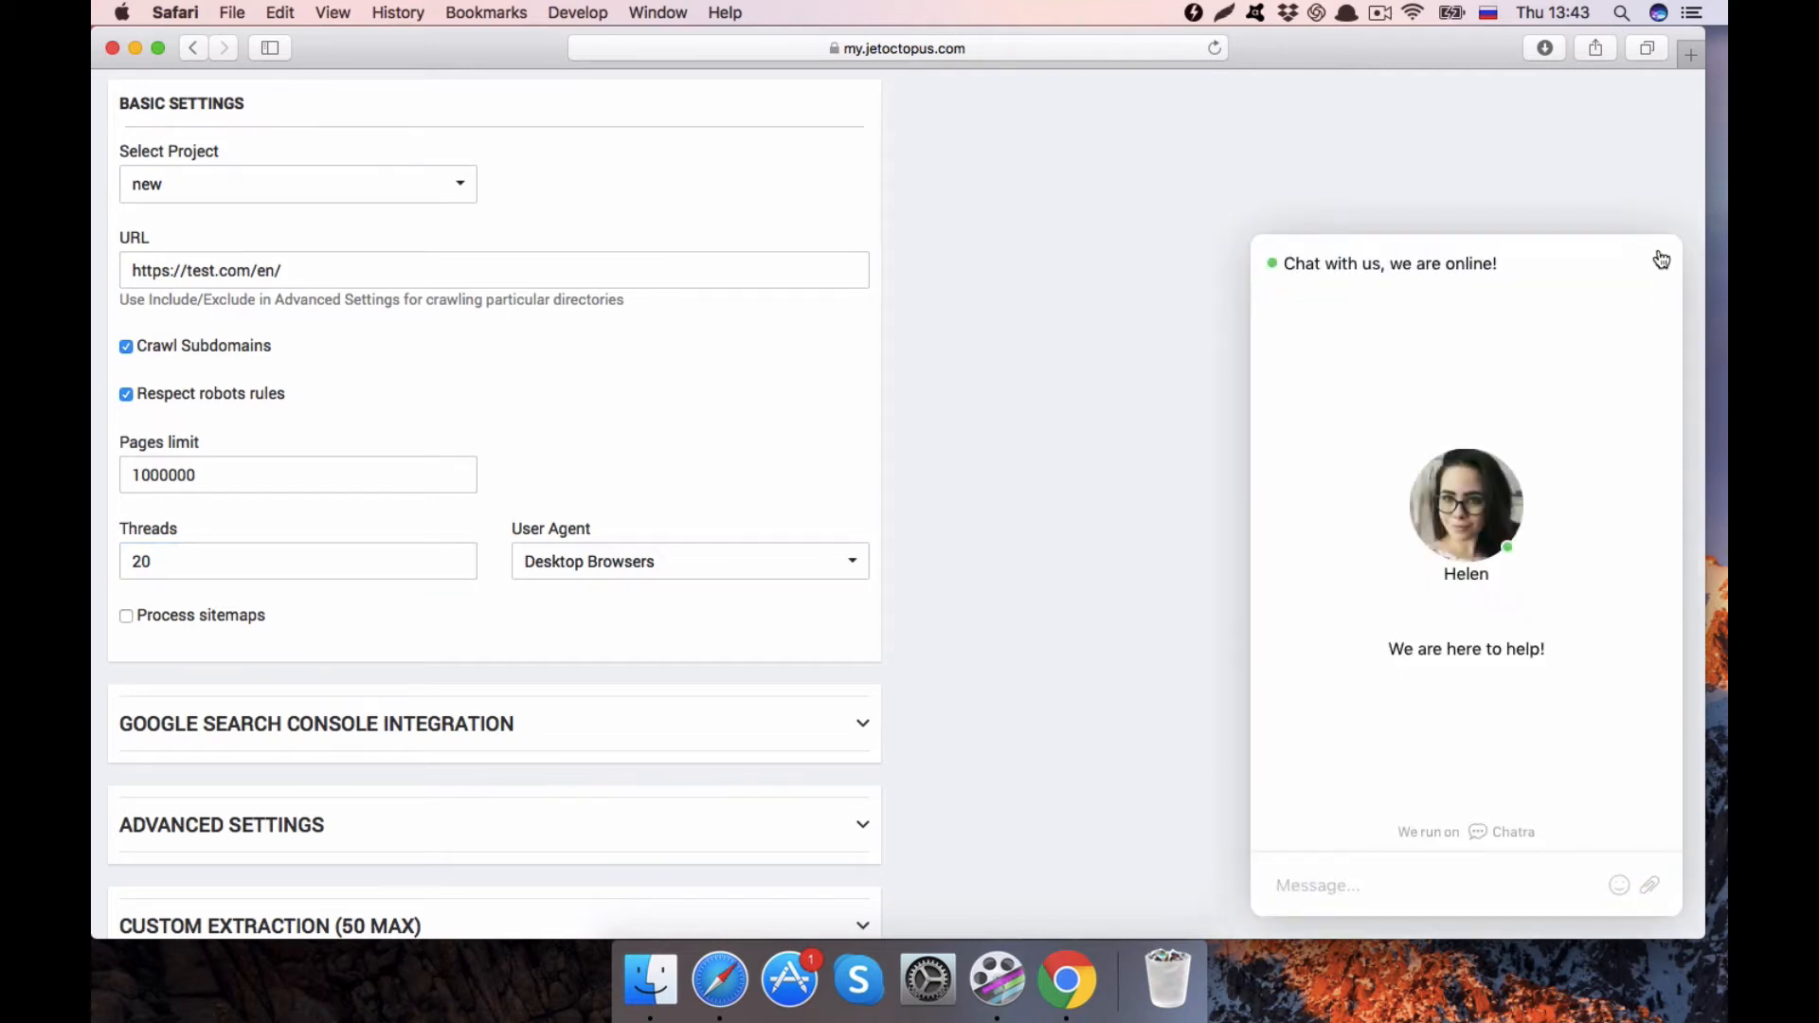
left_click(1659, 268)
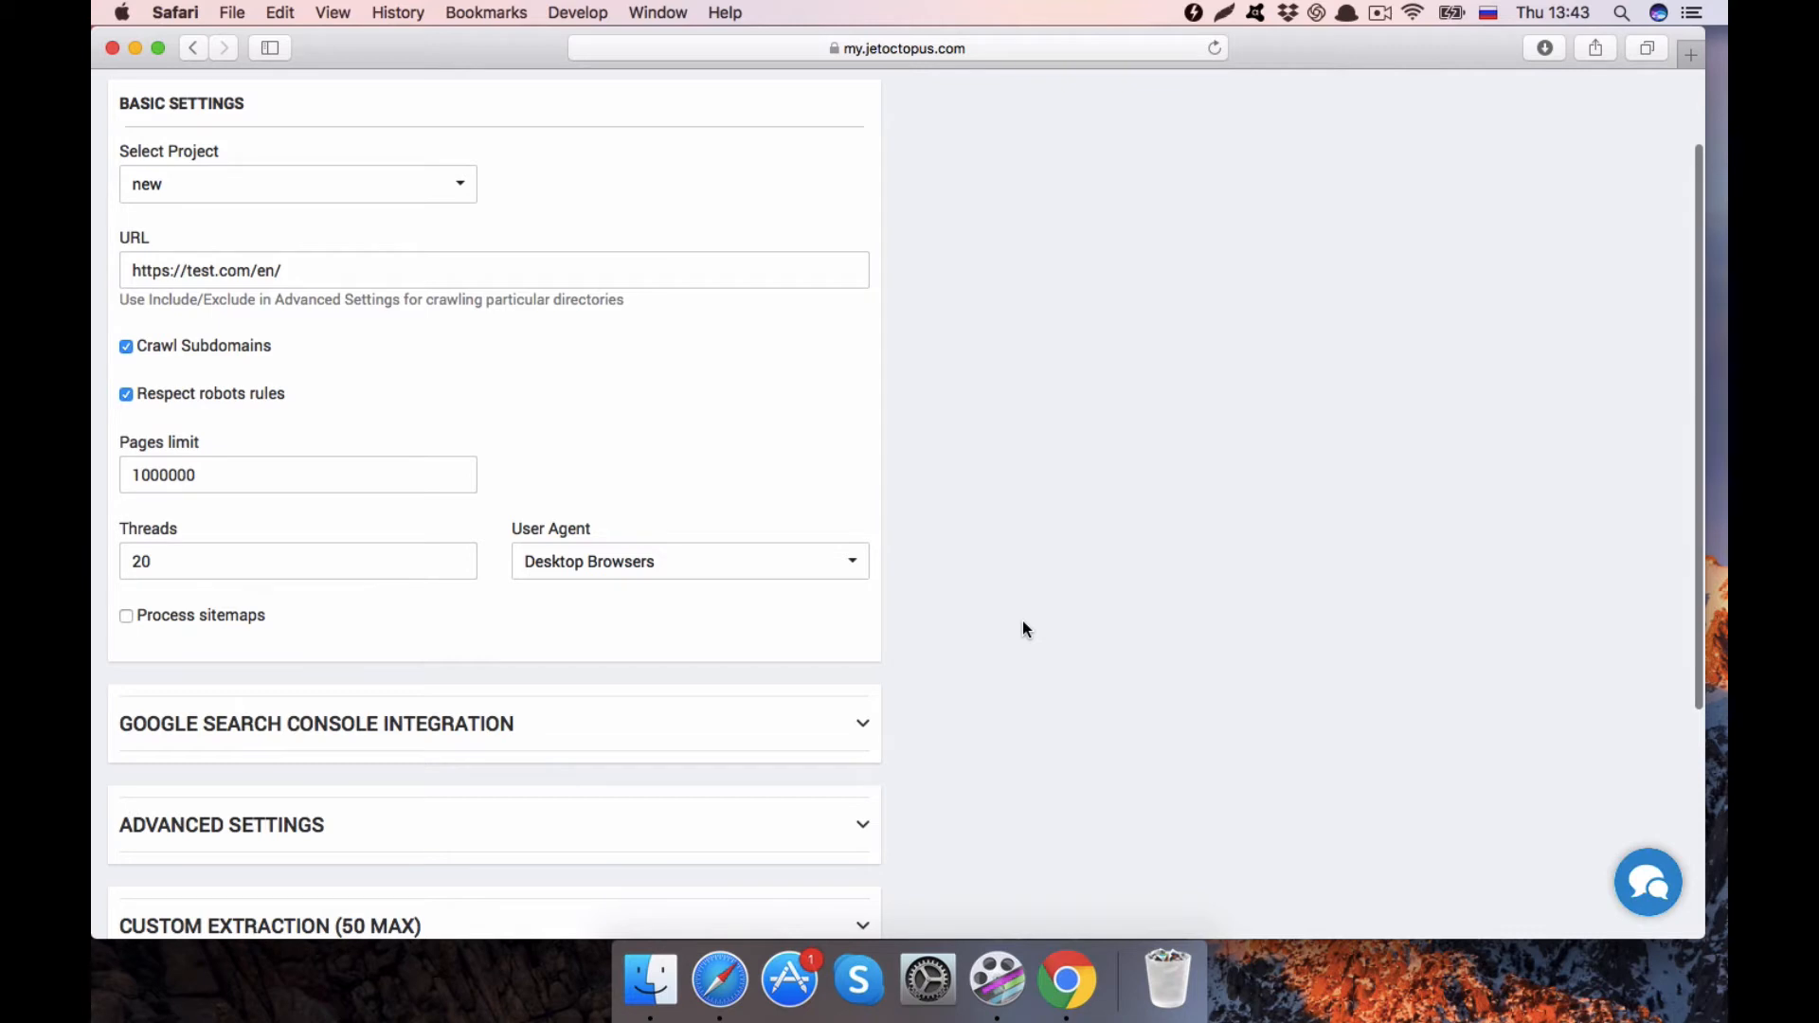
scroll(1021, 622, "up", 1)
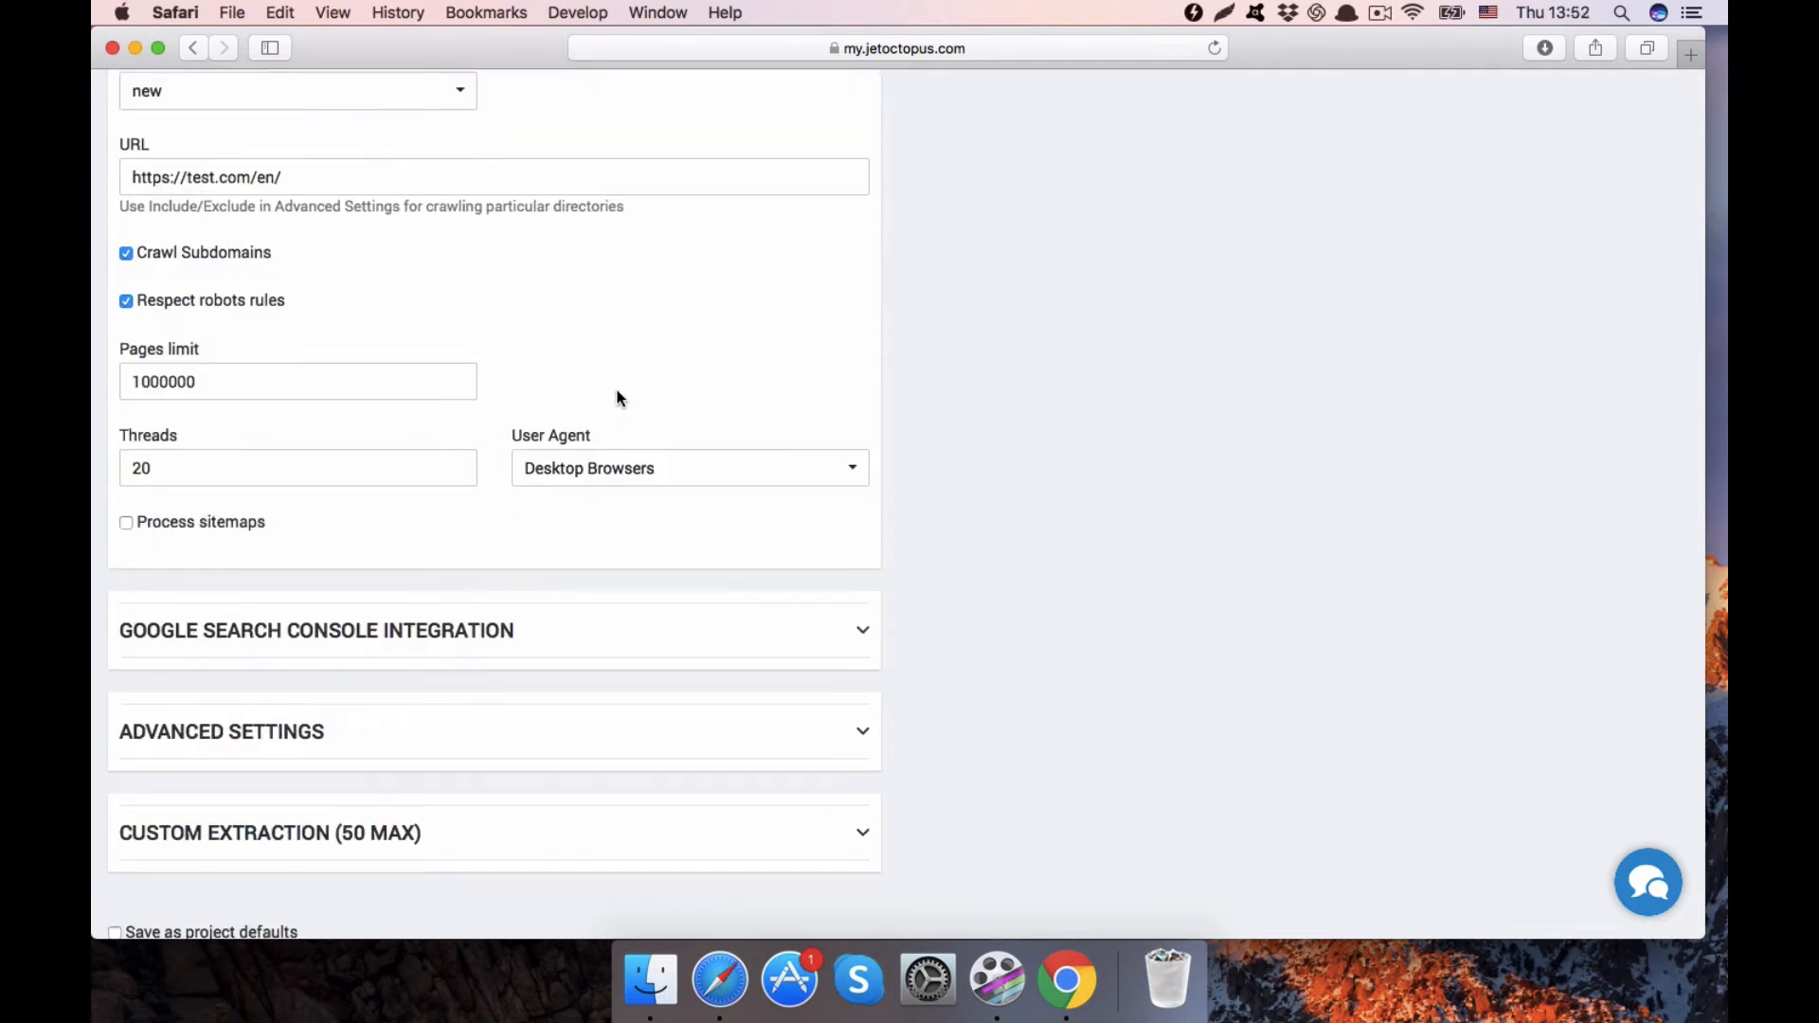
View the available User Agent options and keep Desktop Browsers
scroll(618, 390, "down", 1)
left_click(561, 435)
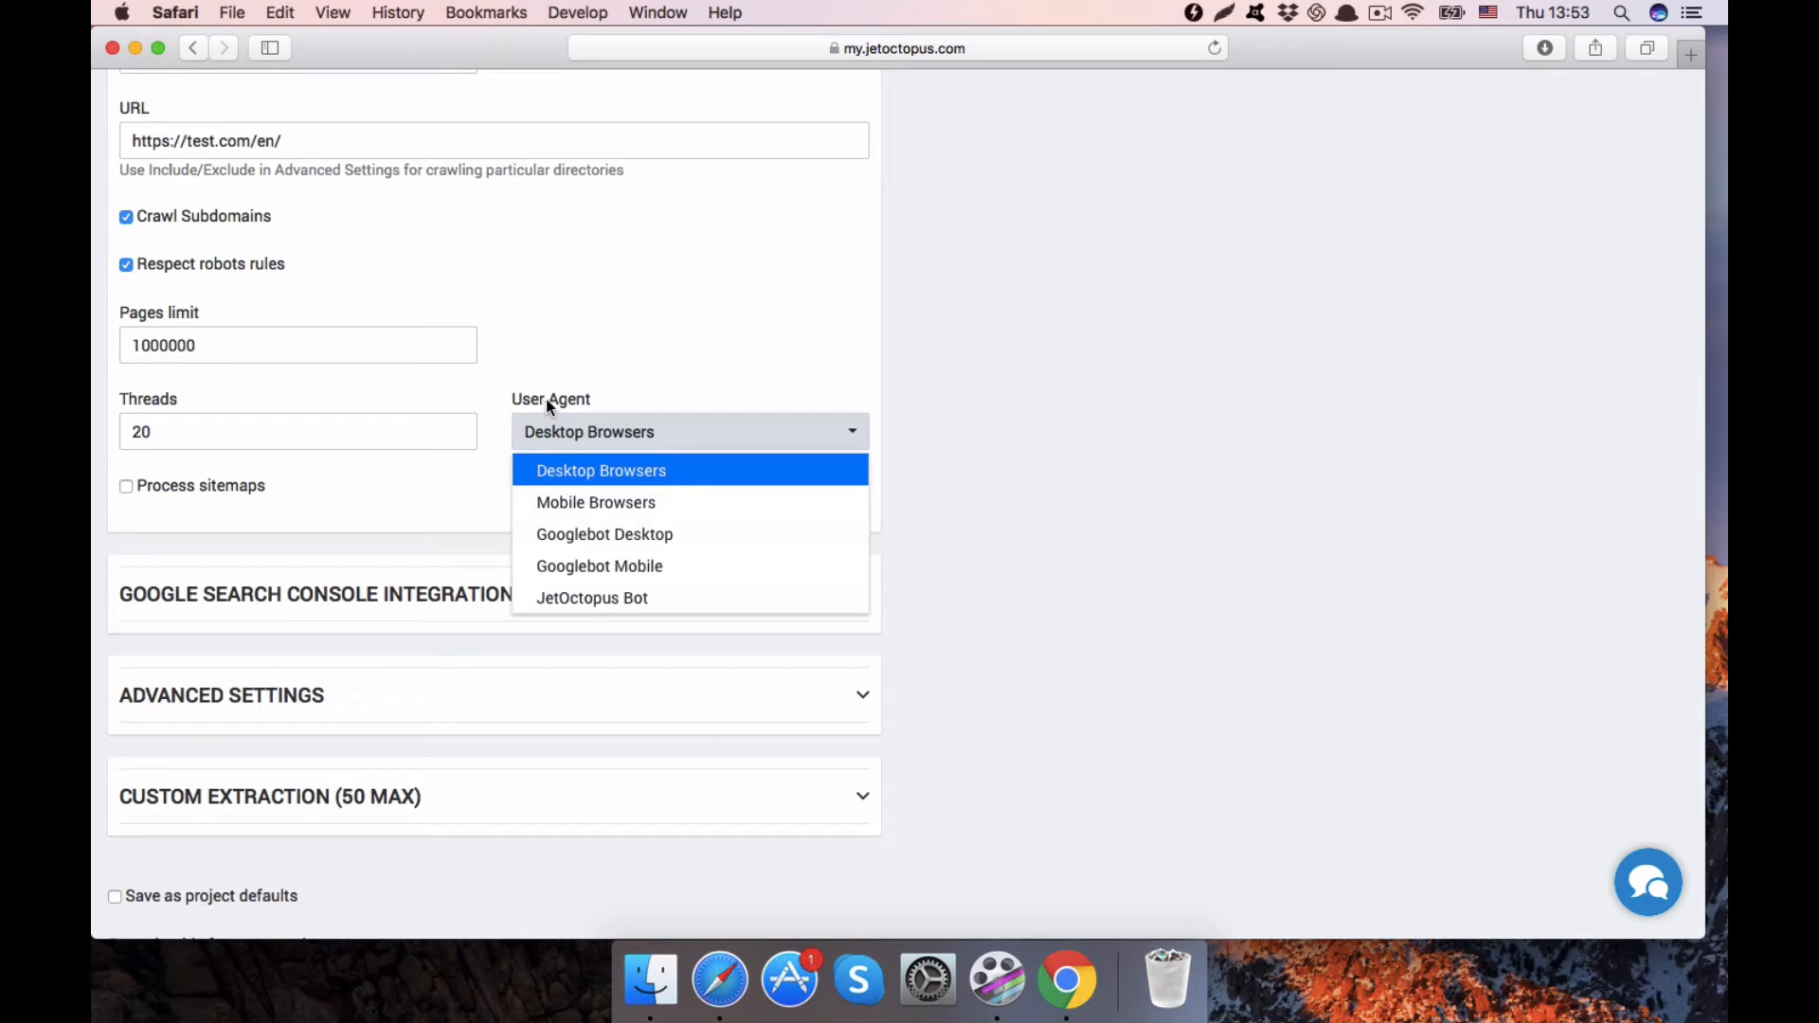
left_click(566, 445)
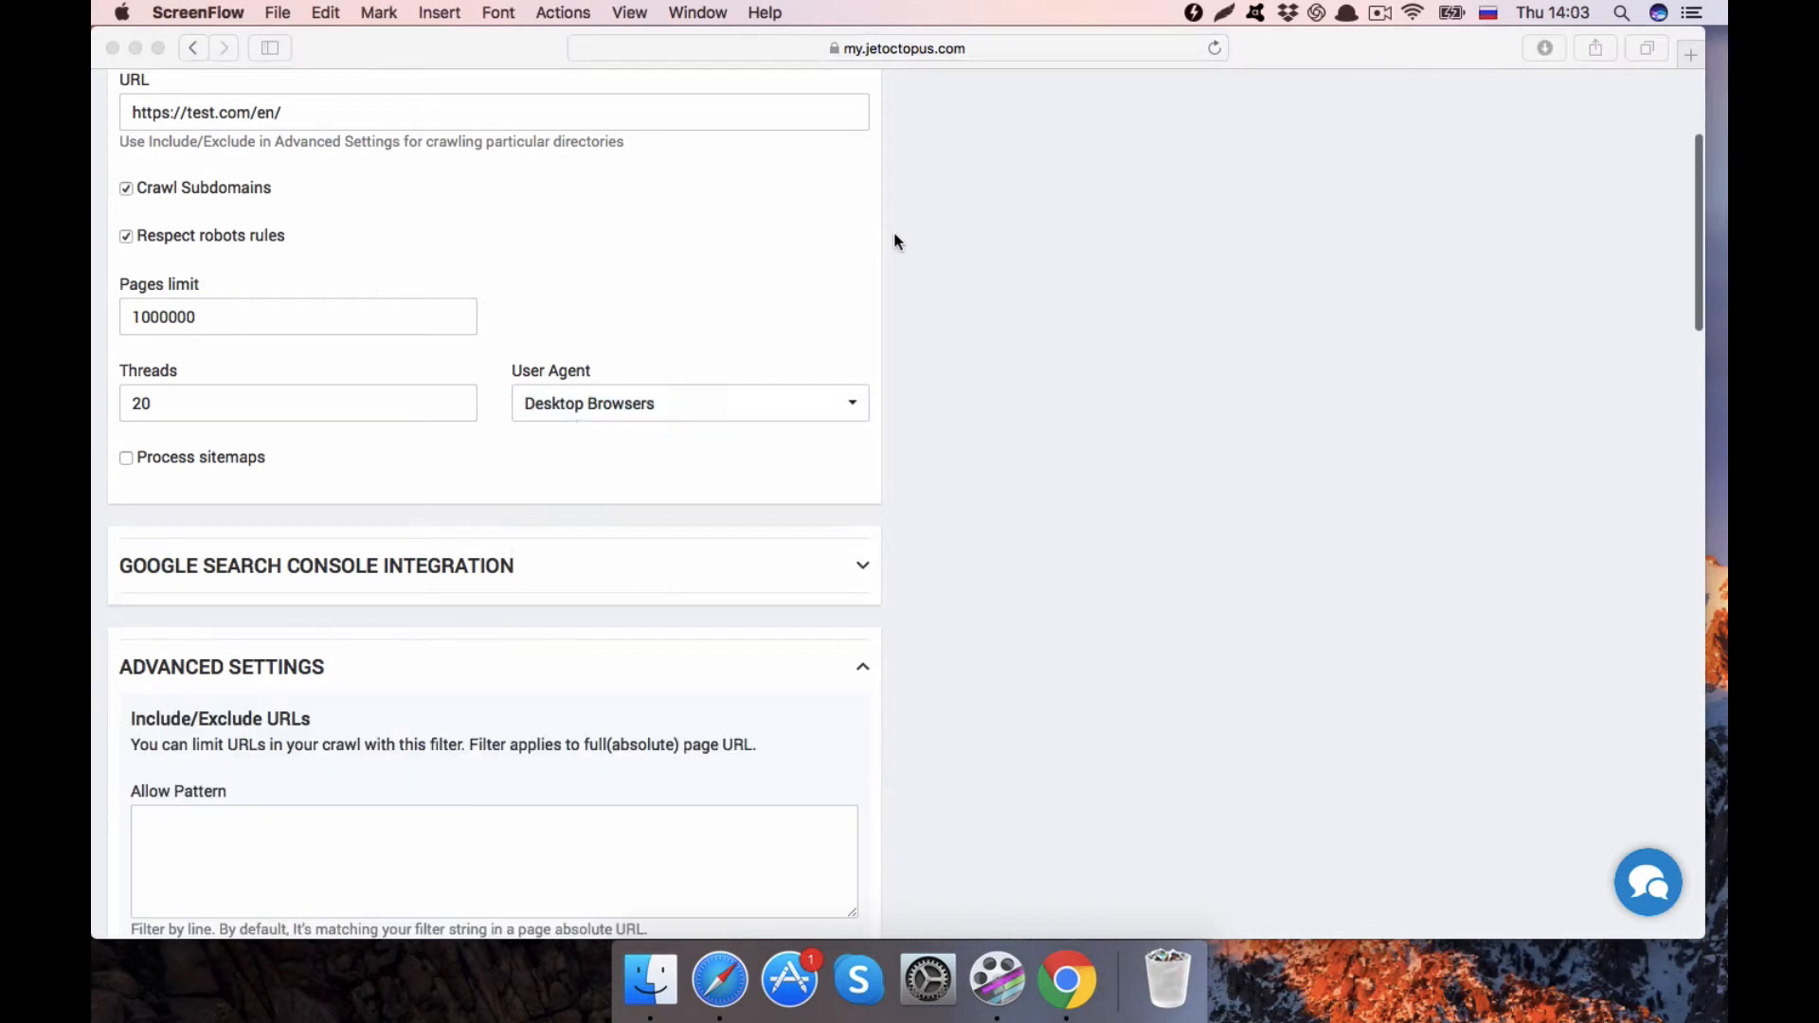
Examine the Include/Exclude URLs part of the advanced settings, with its Allow Pattern and Deny Pattern filters
scroll(894, 231, "down", 2)
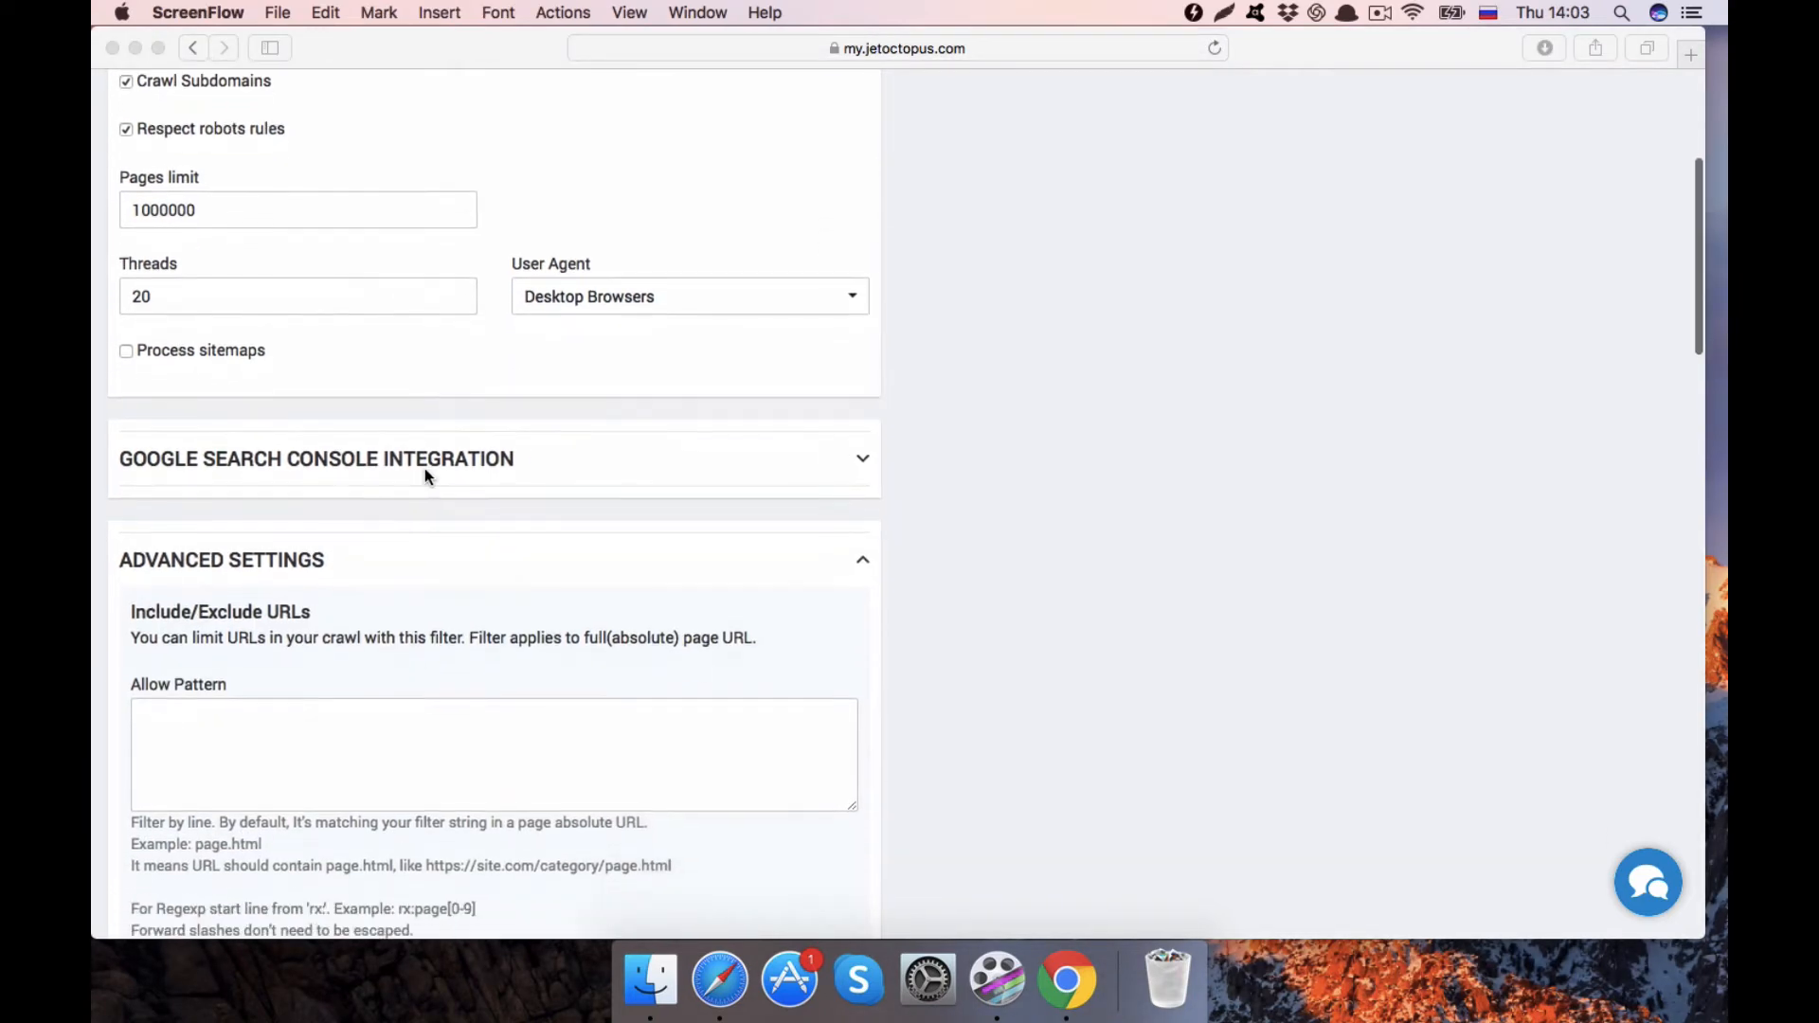
scroll(423, 474, "down", 3)
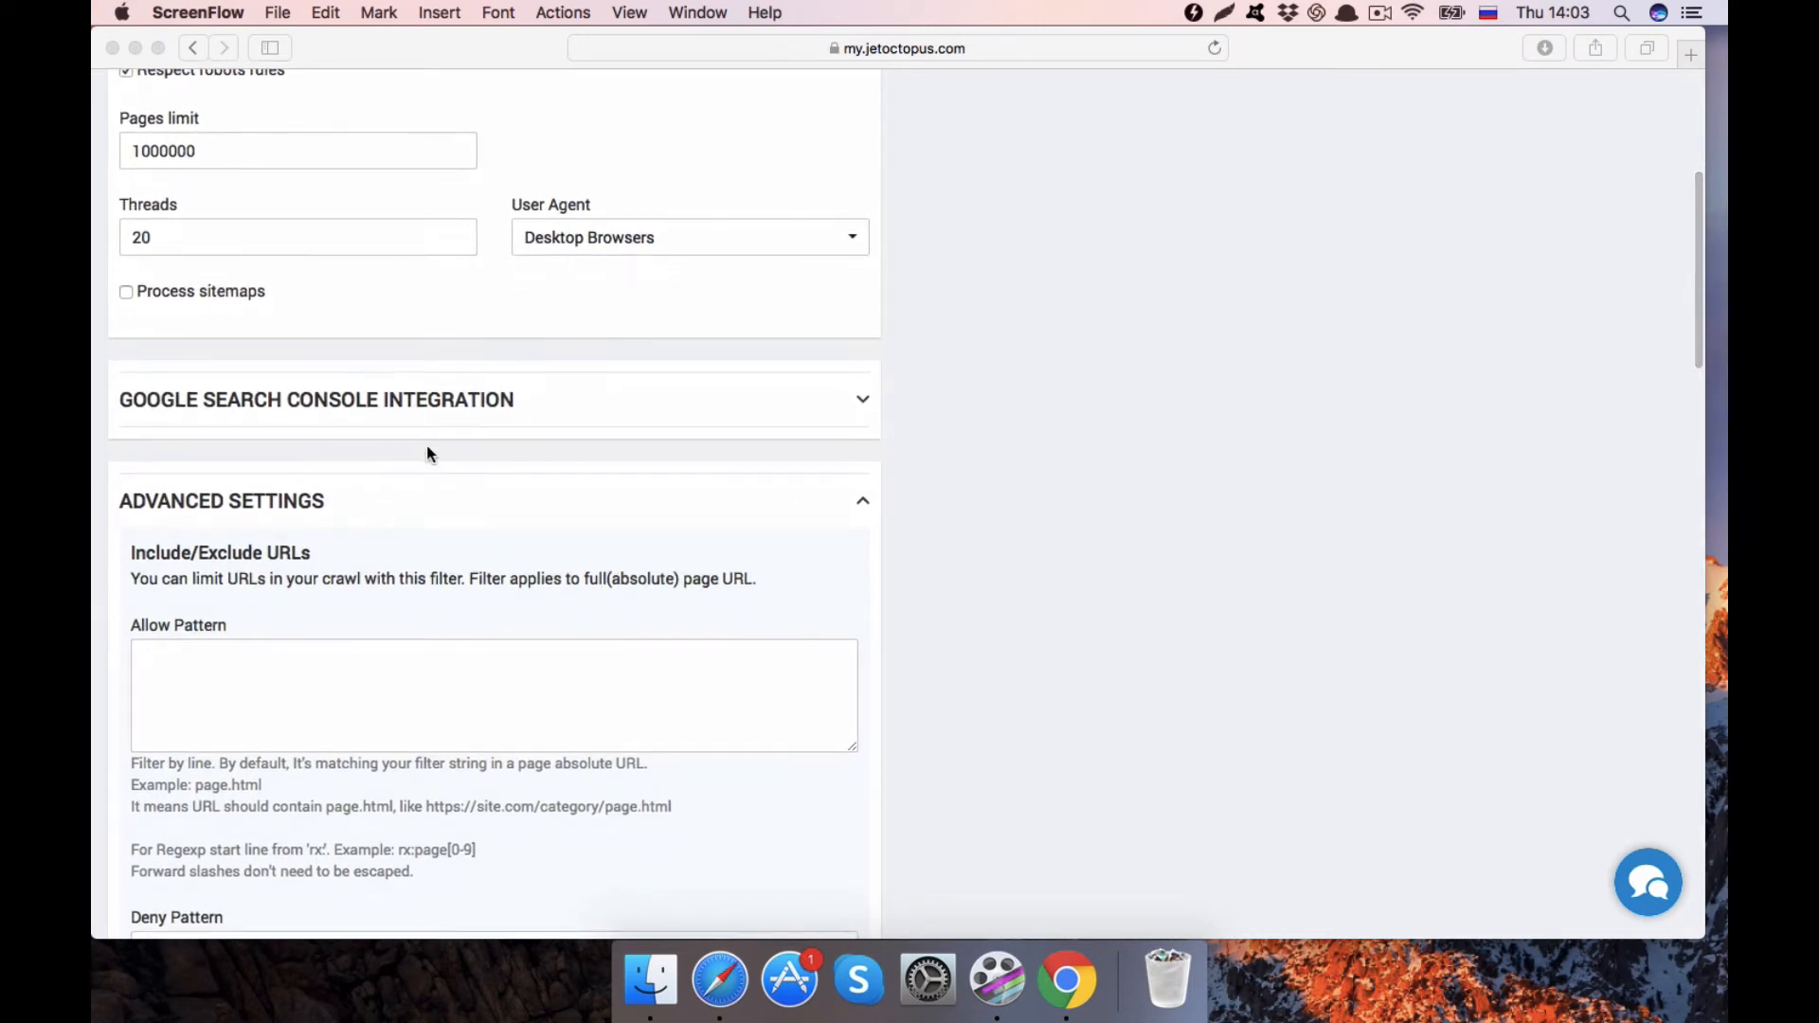
scroll(426, 422, "down", 8)
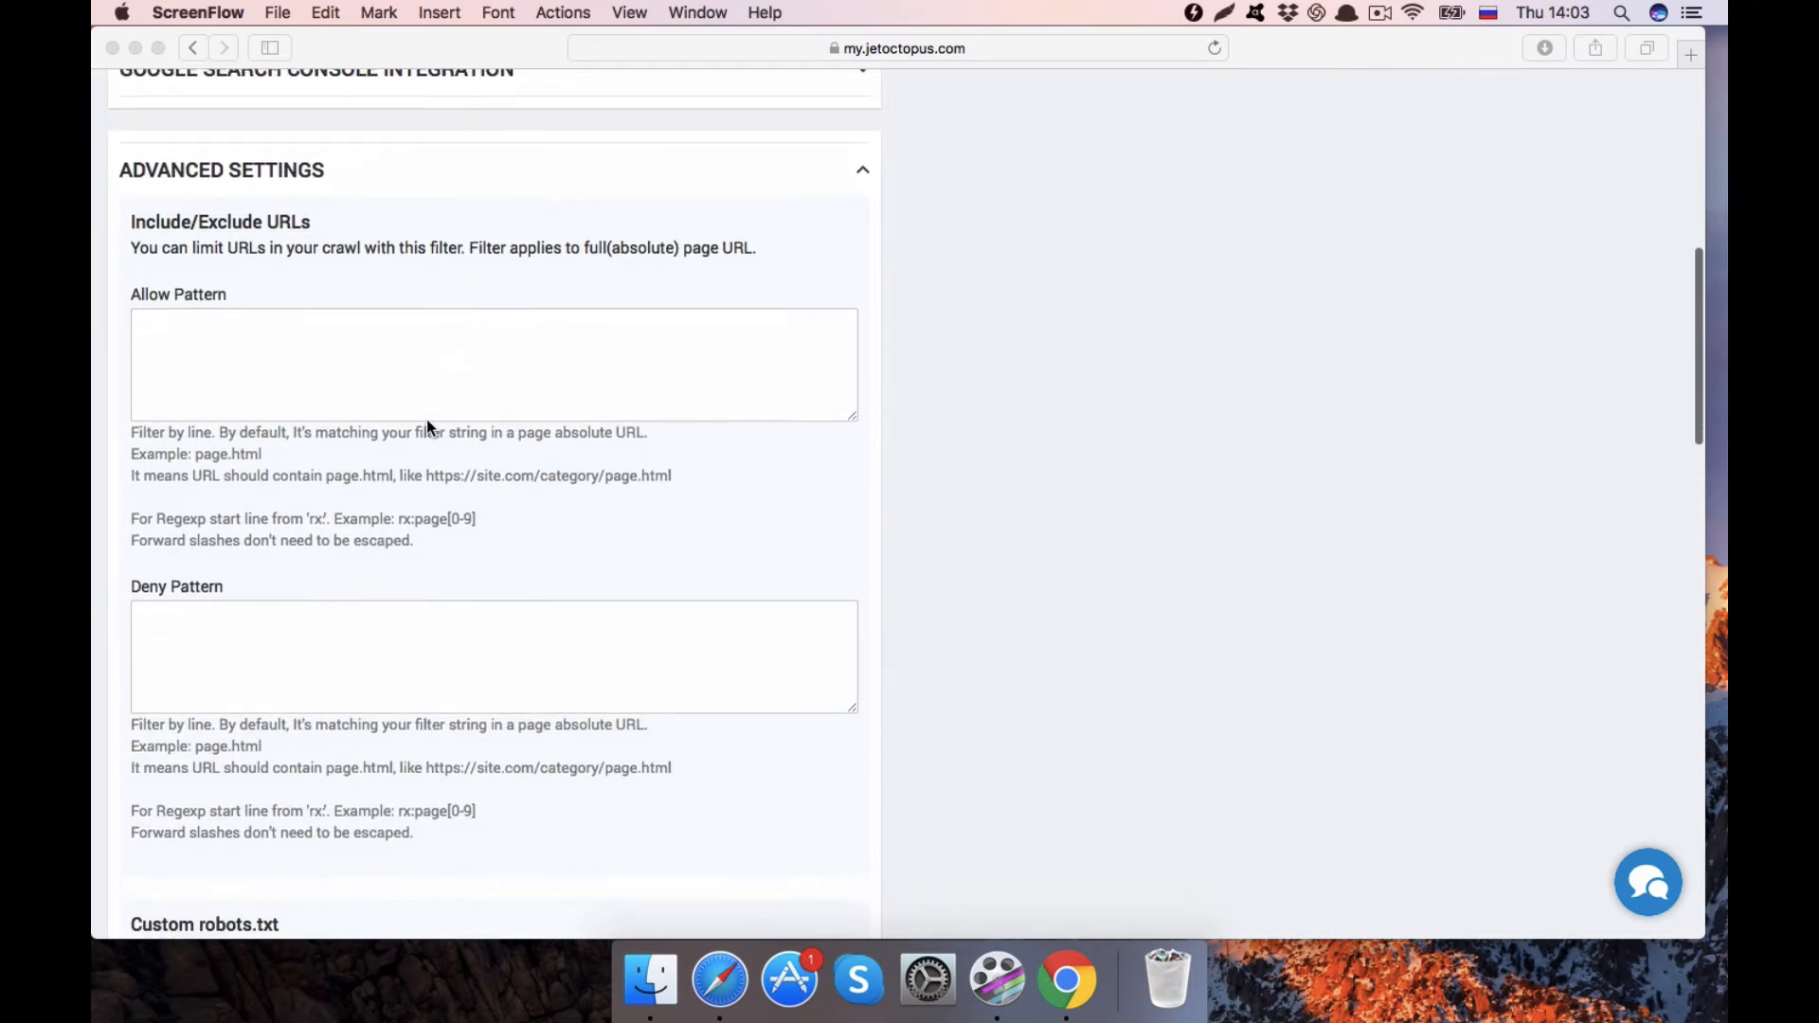
scroll(282, 232, "down", 2)
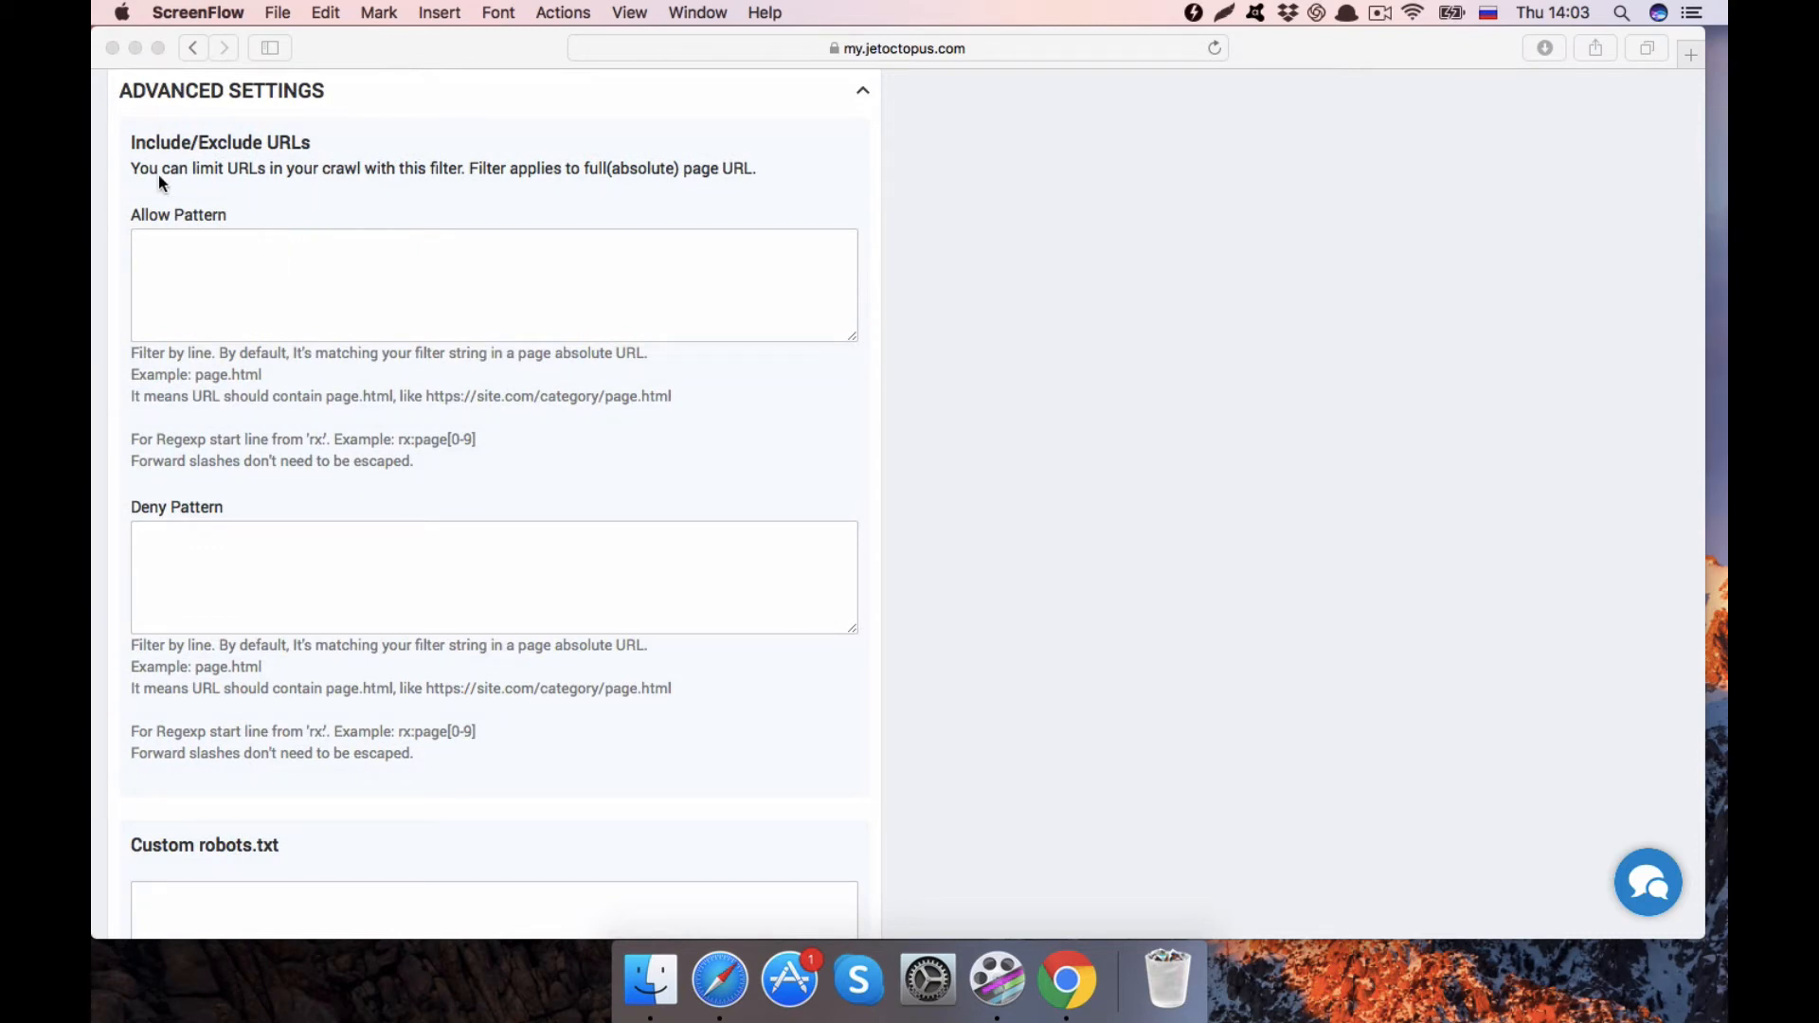
left_click(140, 147)
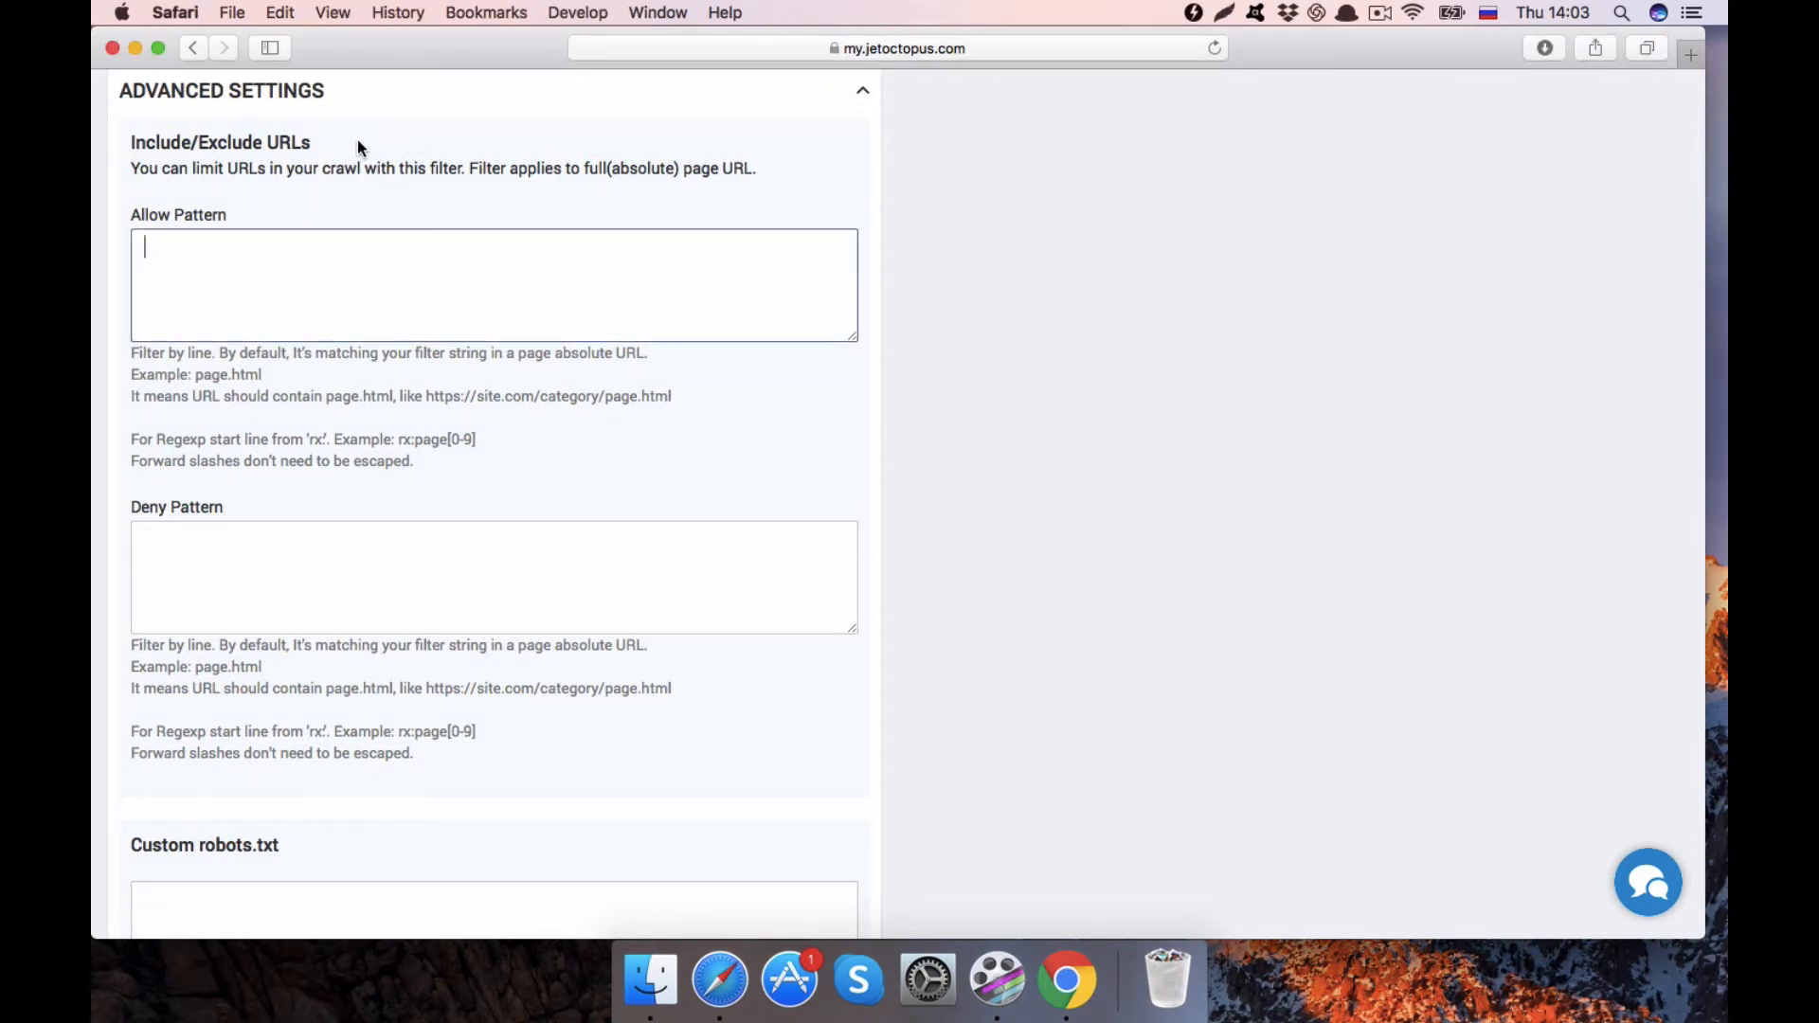
scroll(174, 281, "down", 1)
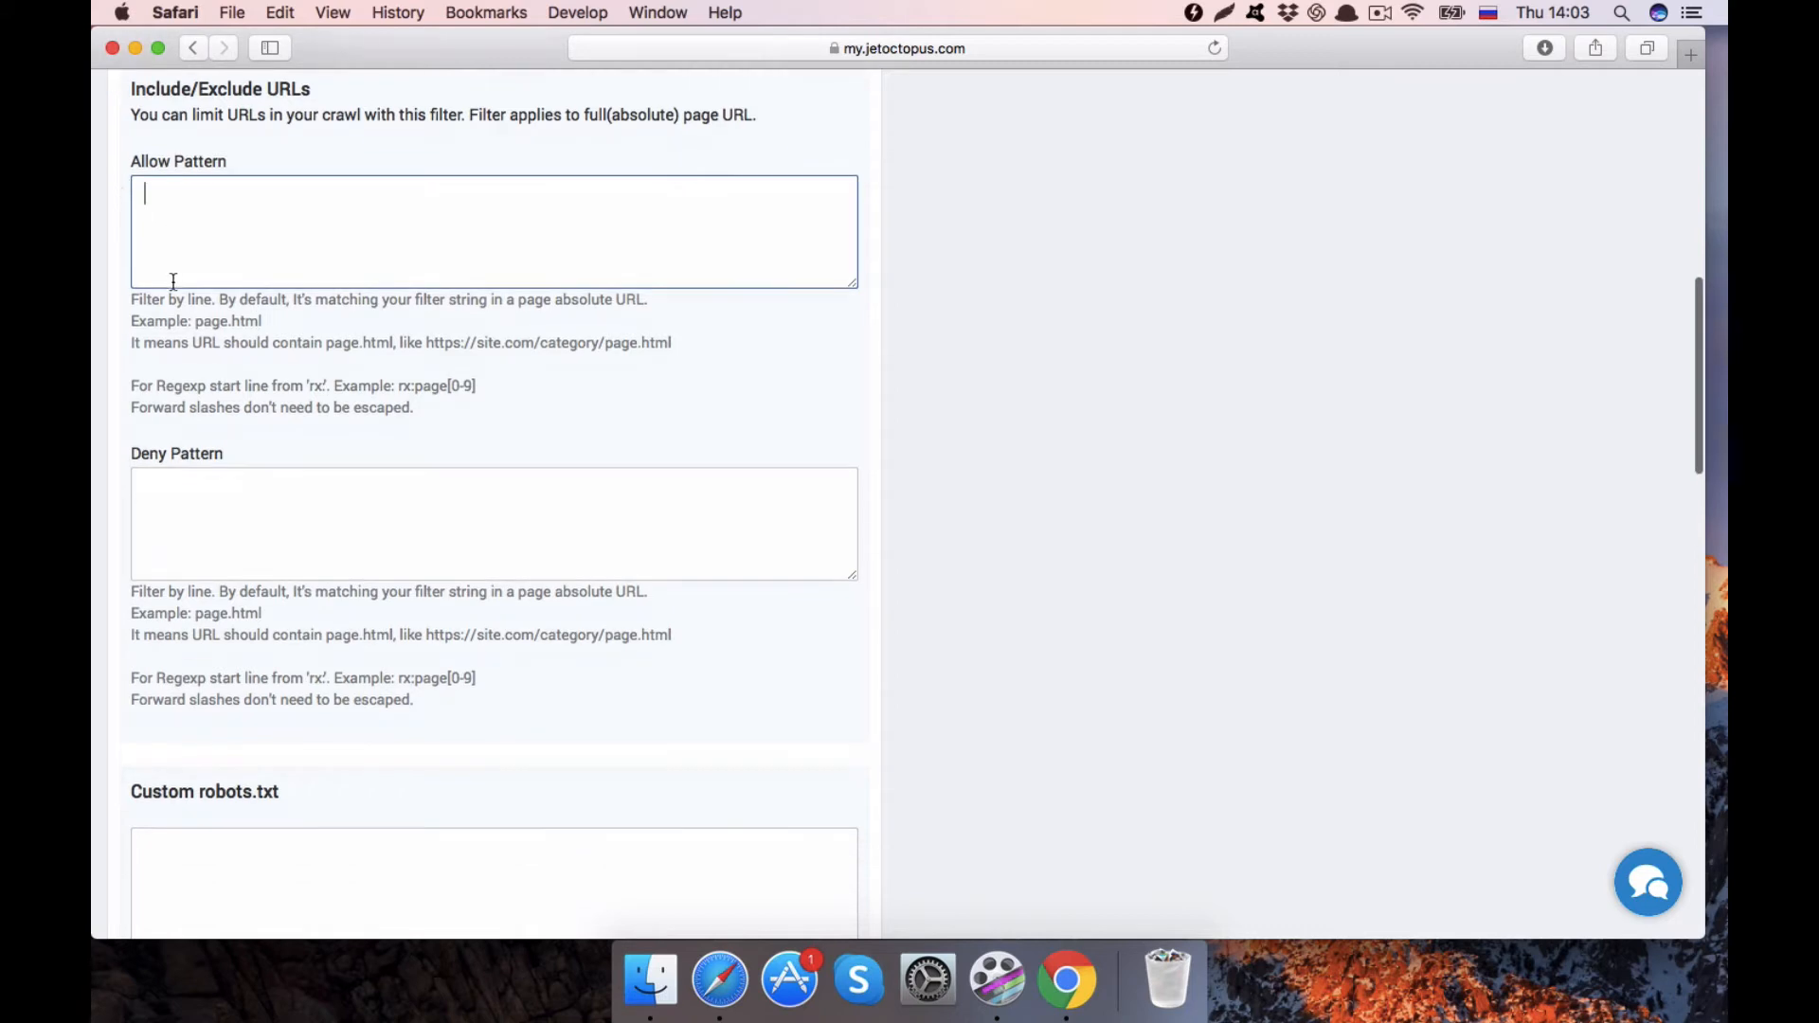
scroll(185, 498, "up", 3)
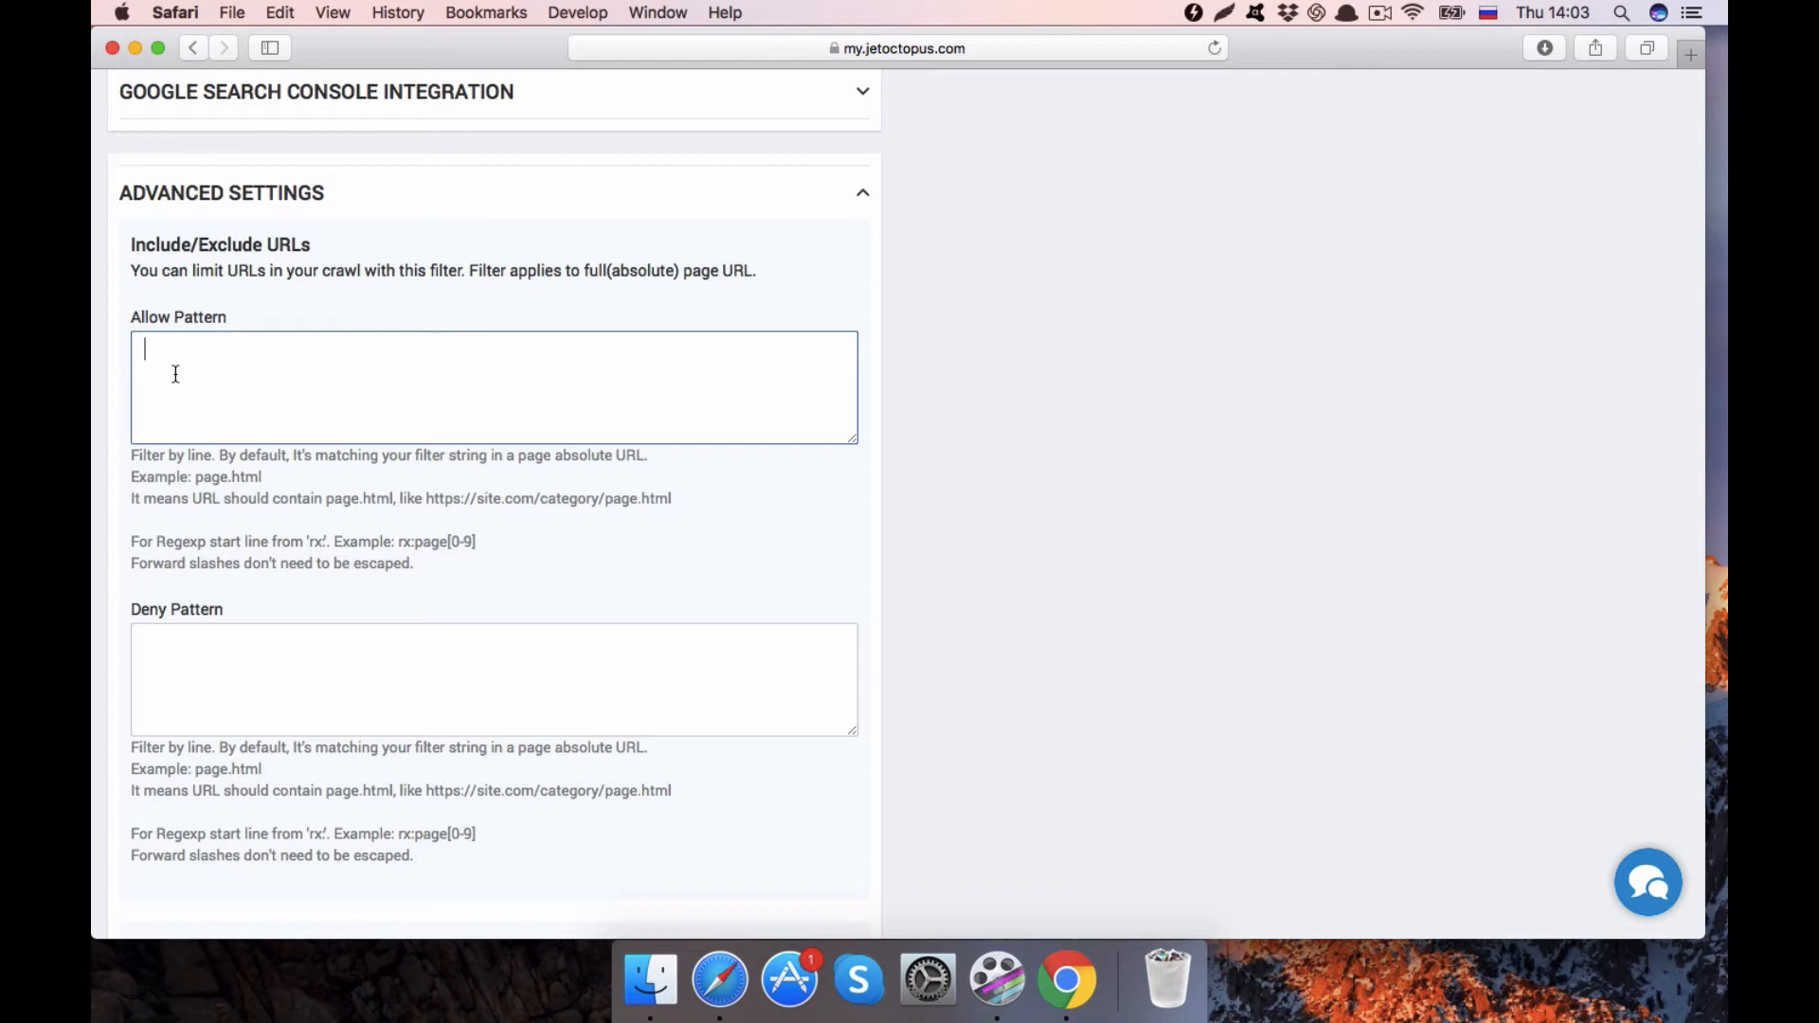
scroll(175, 374, "down", 2)
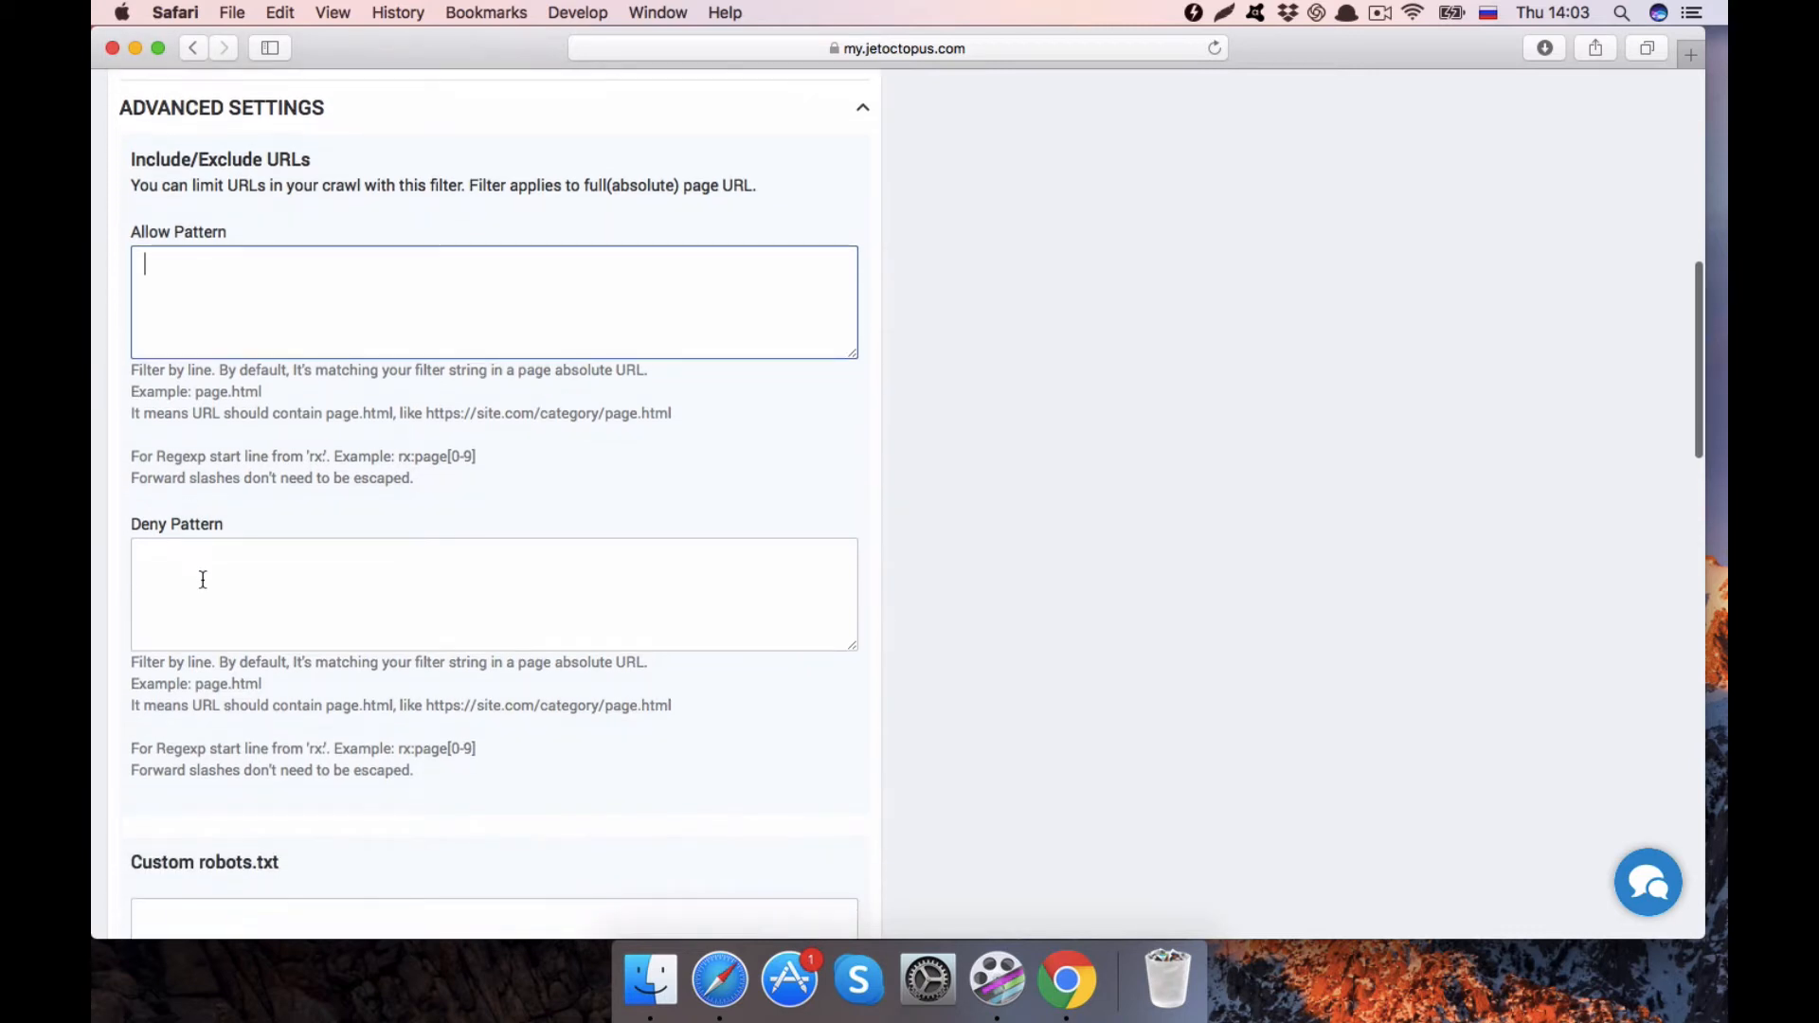
scroll(203, 579, "up", 2)
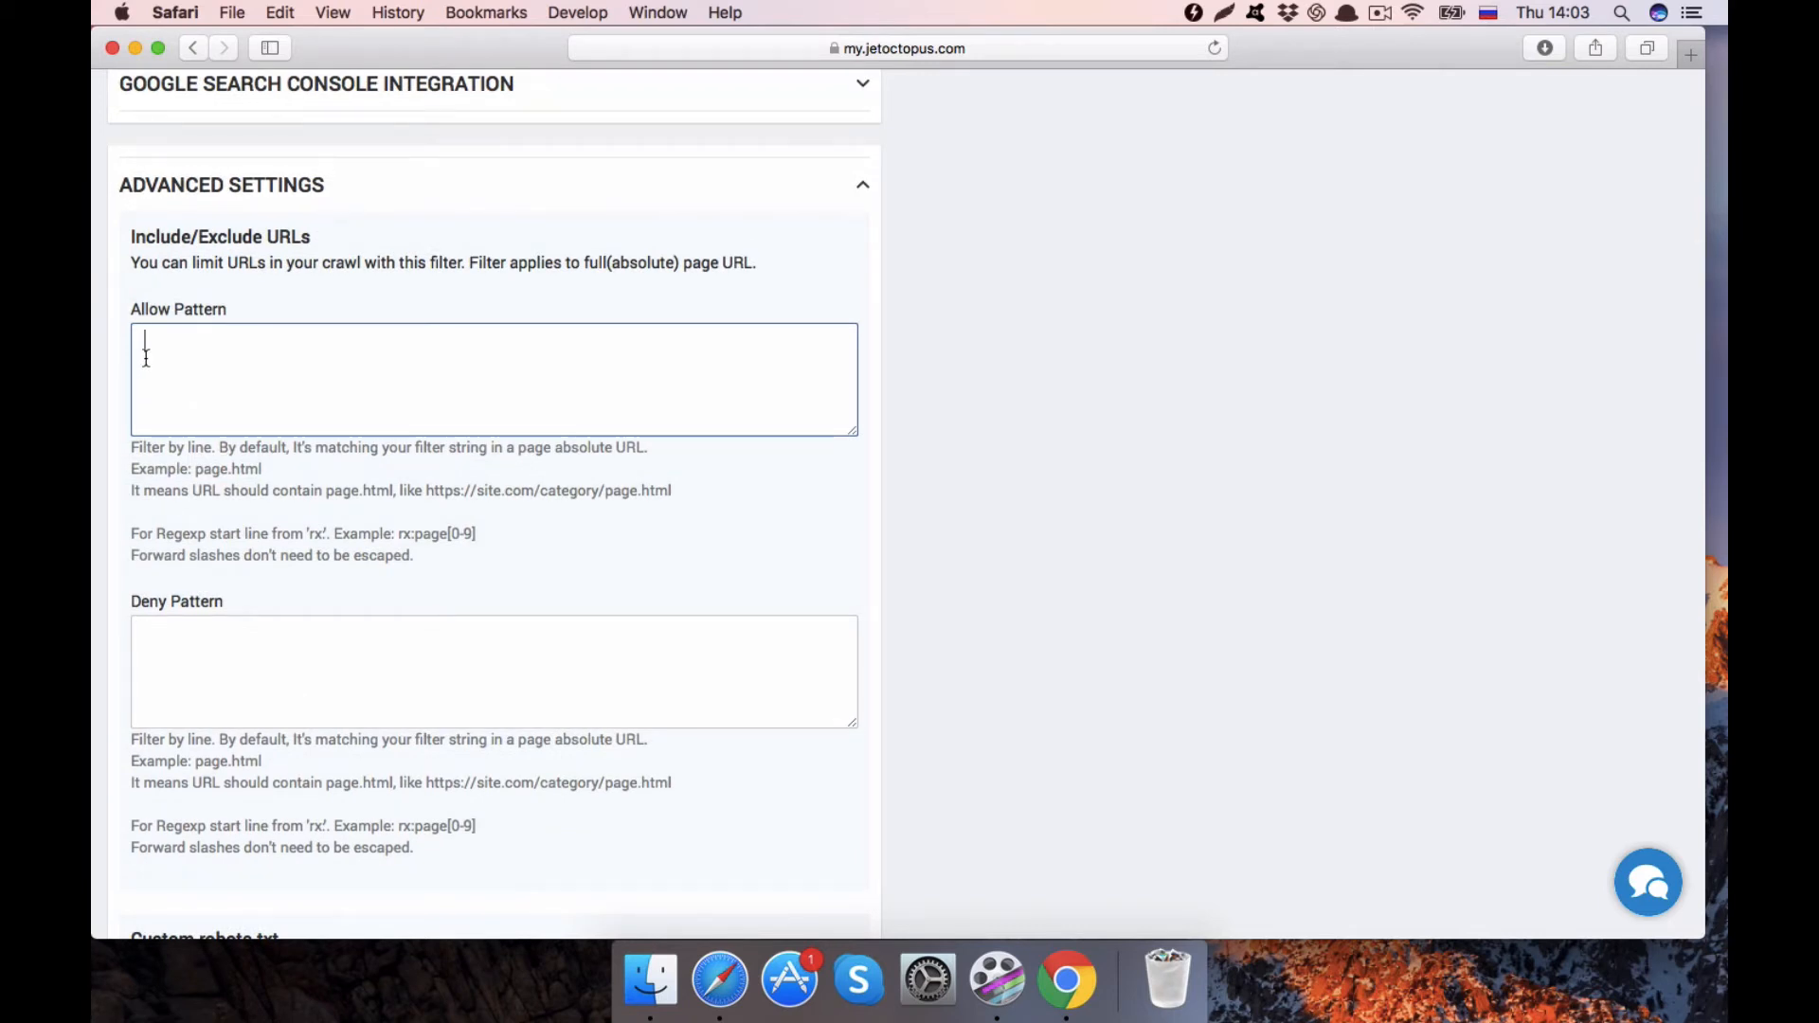
Enter /en/ and /de/ as allow patterns, one per line
type("/")
key("ctrl+space")
type("en/")
key("Return")
type("/de/")
left_click_drag(187, 342, 141, 366)
left_click(193, 365)
key("Return")
type("/")
key("BackSpace")
Enter /es/ and /page/ as deny patterns, one per line
left_click(172, 648)
type("/e")
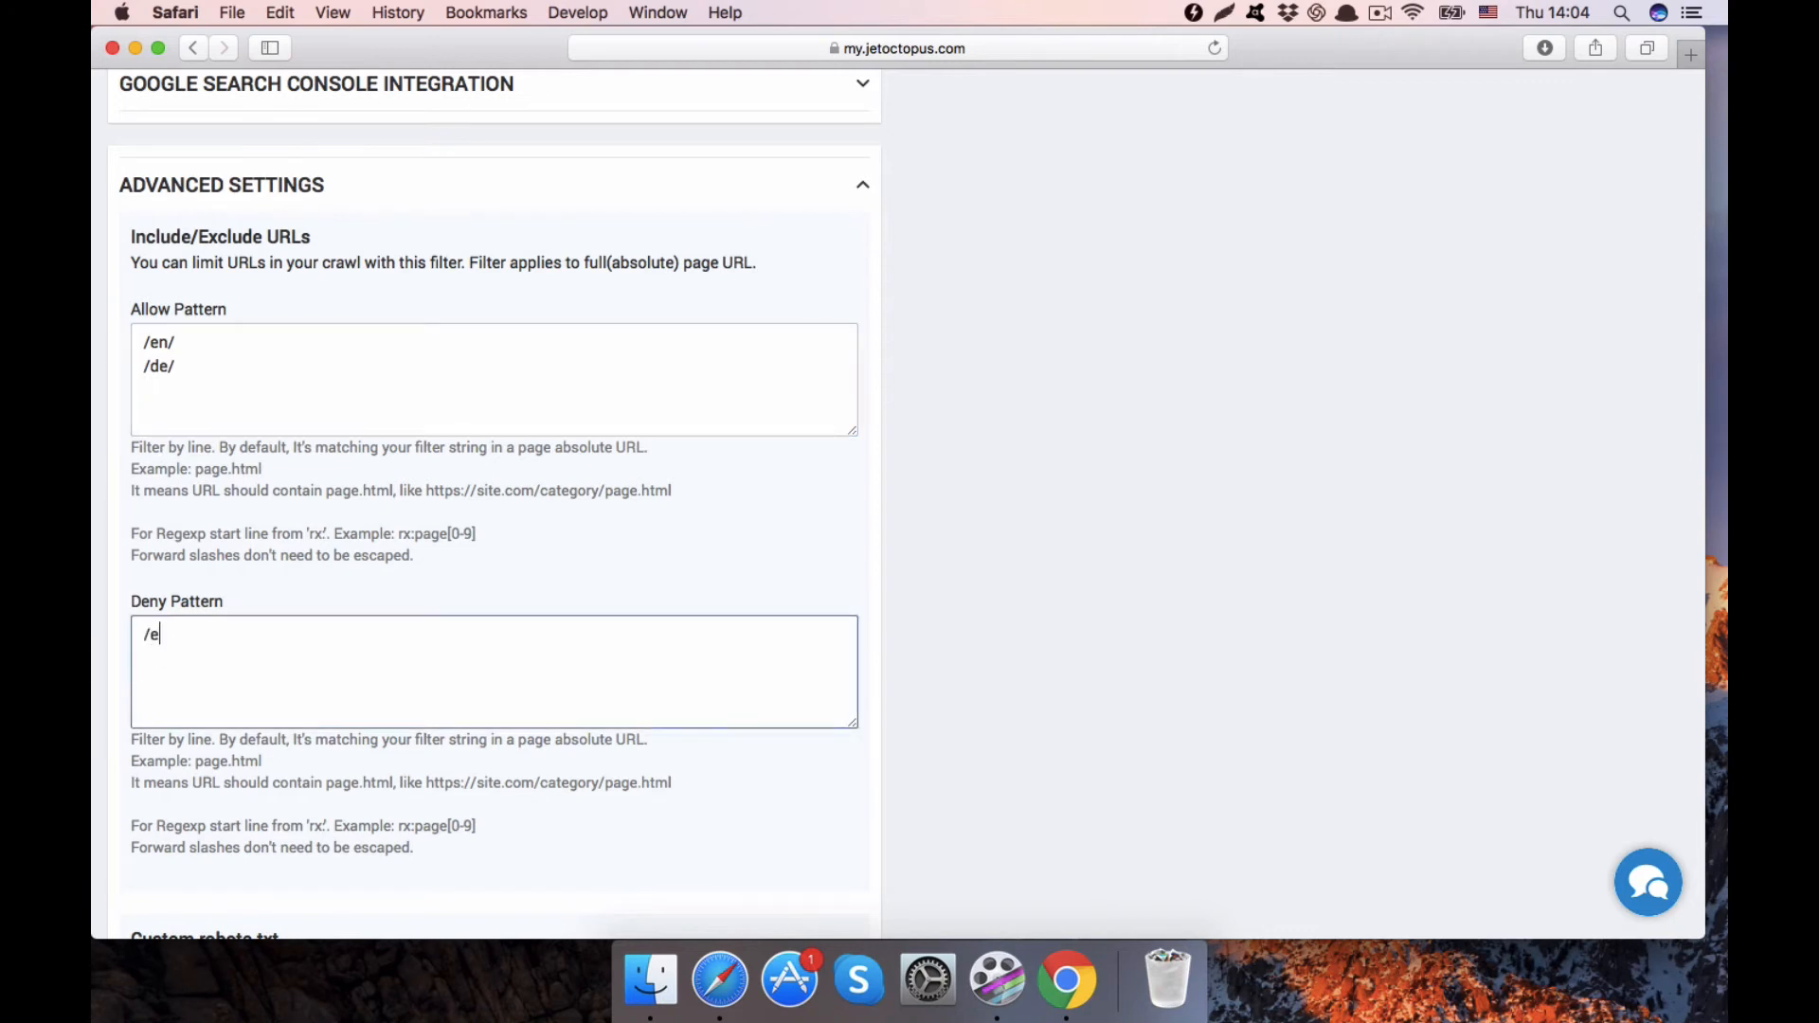
type("s/")
left_click_drag(143, 635, 177, 635)
left_click(189, 641)
key("Return")
type("/page/")
Review the allow pattern entries for the language folders alongside the deny pattern entries
scroll(174, 355, "down", 3)
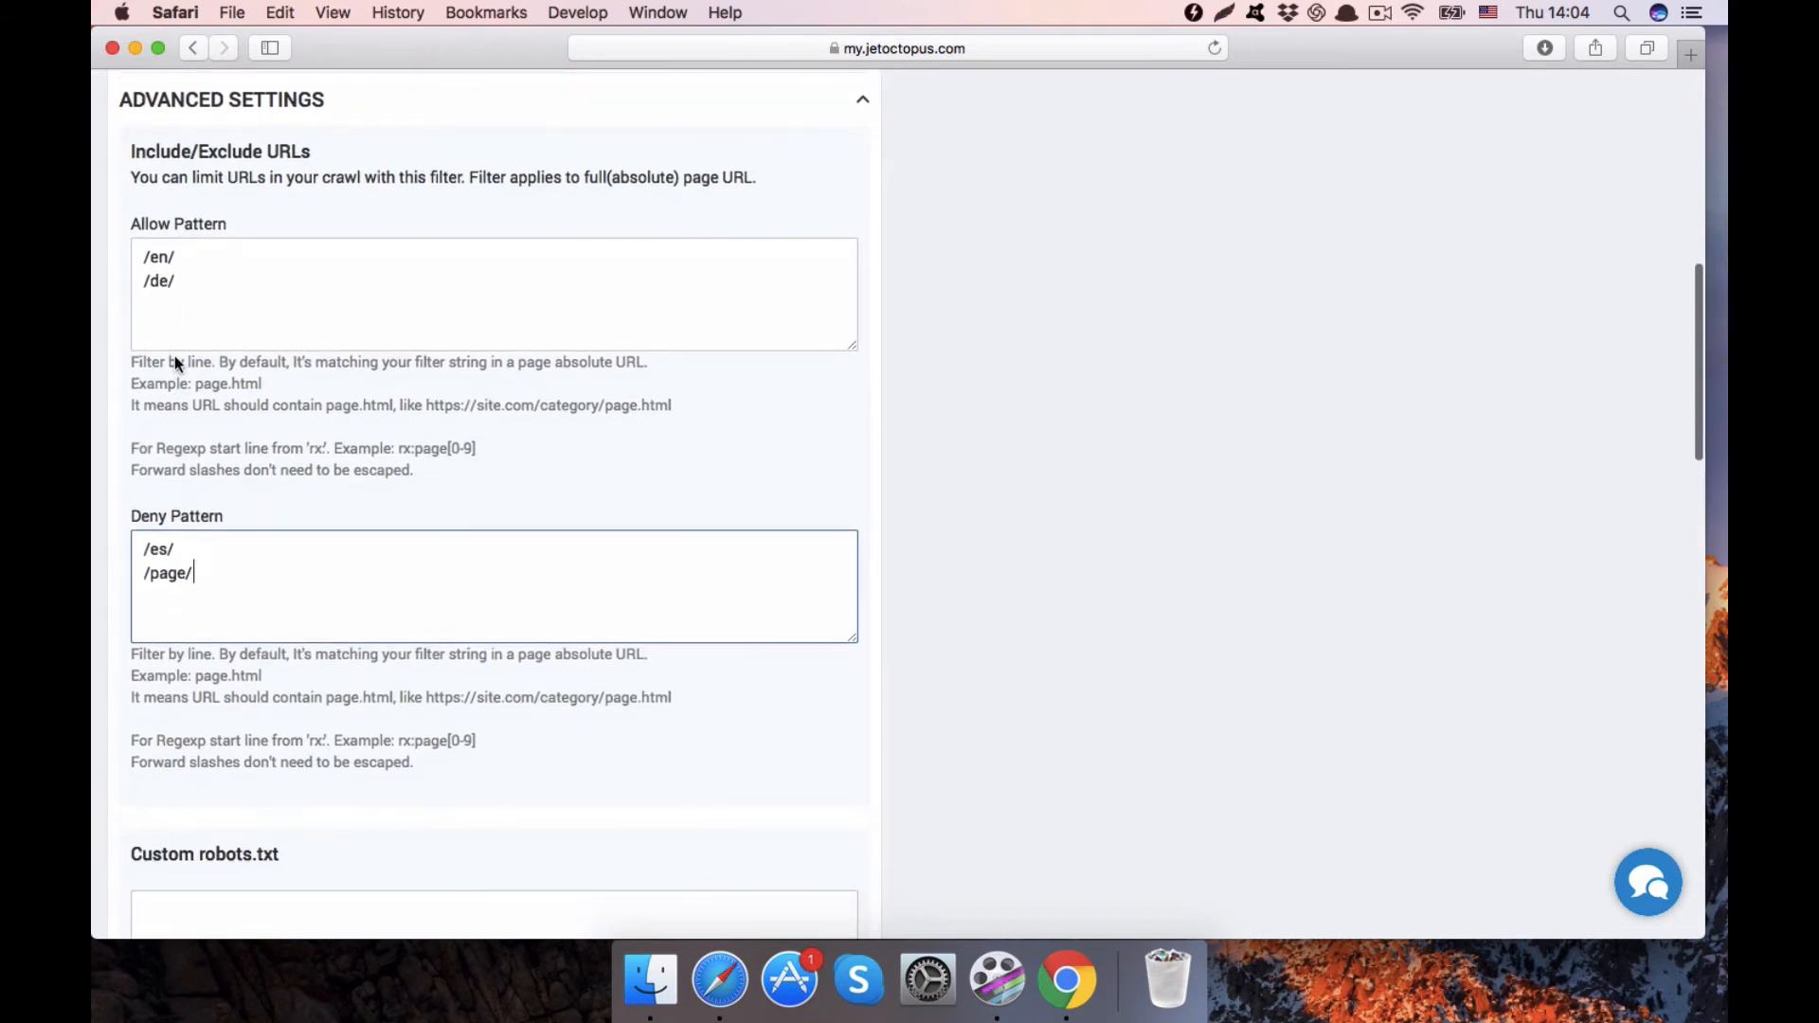
left_click_drag(180, 284, 134, 289)
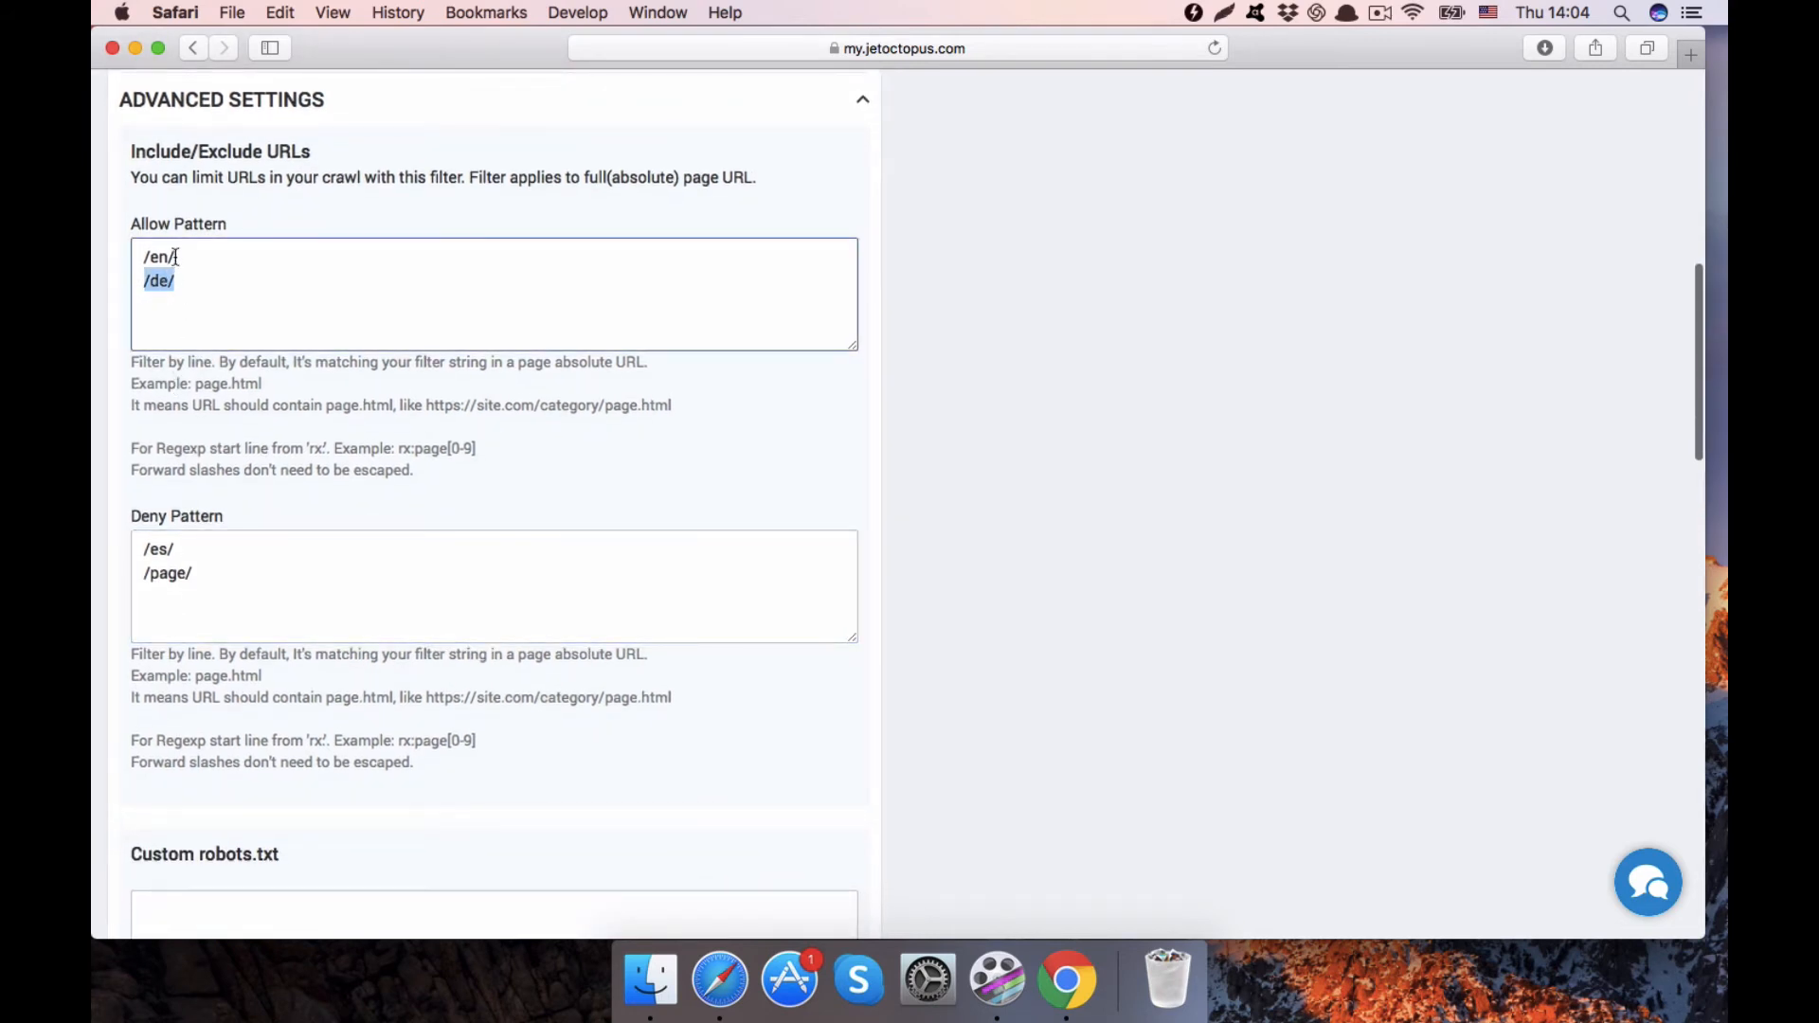
left_click(186, 282)
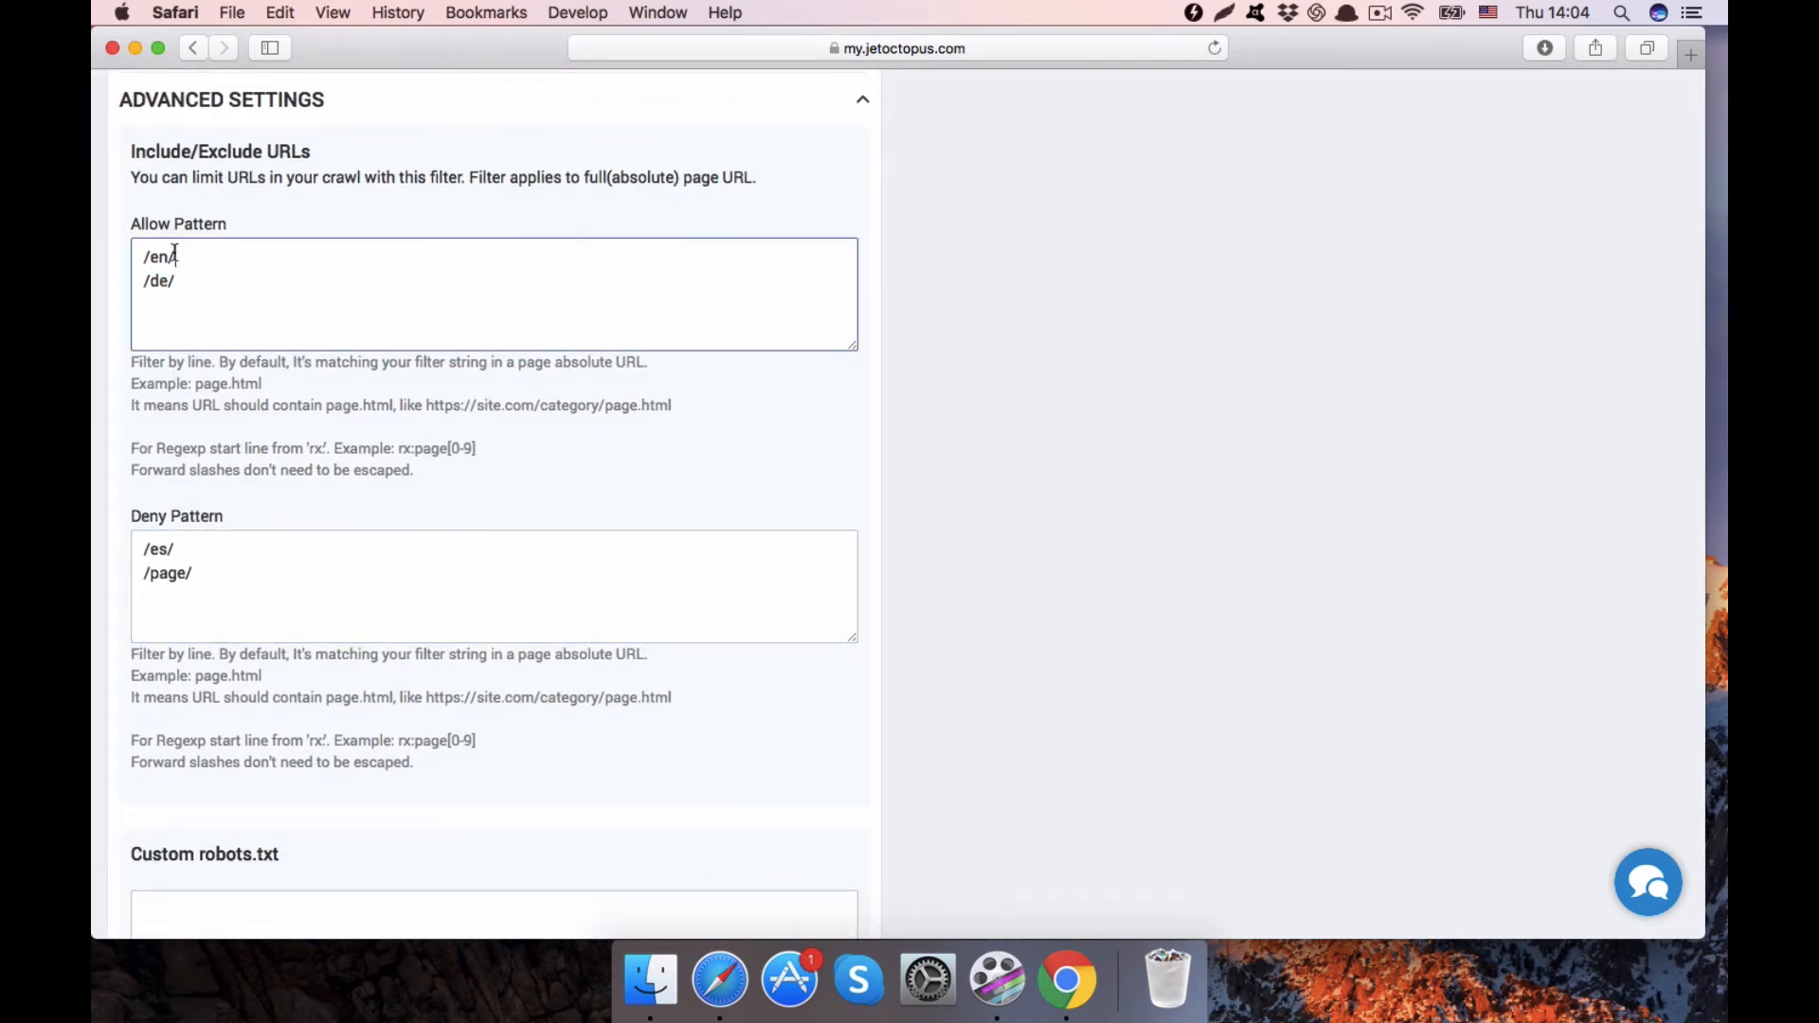
left_click_drag(177, 256, 125, 255)
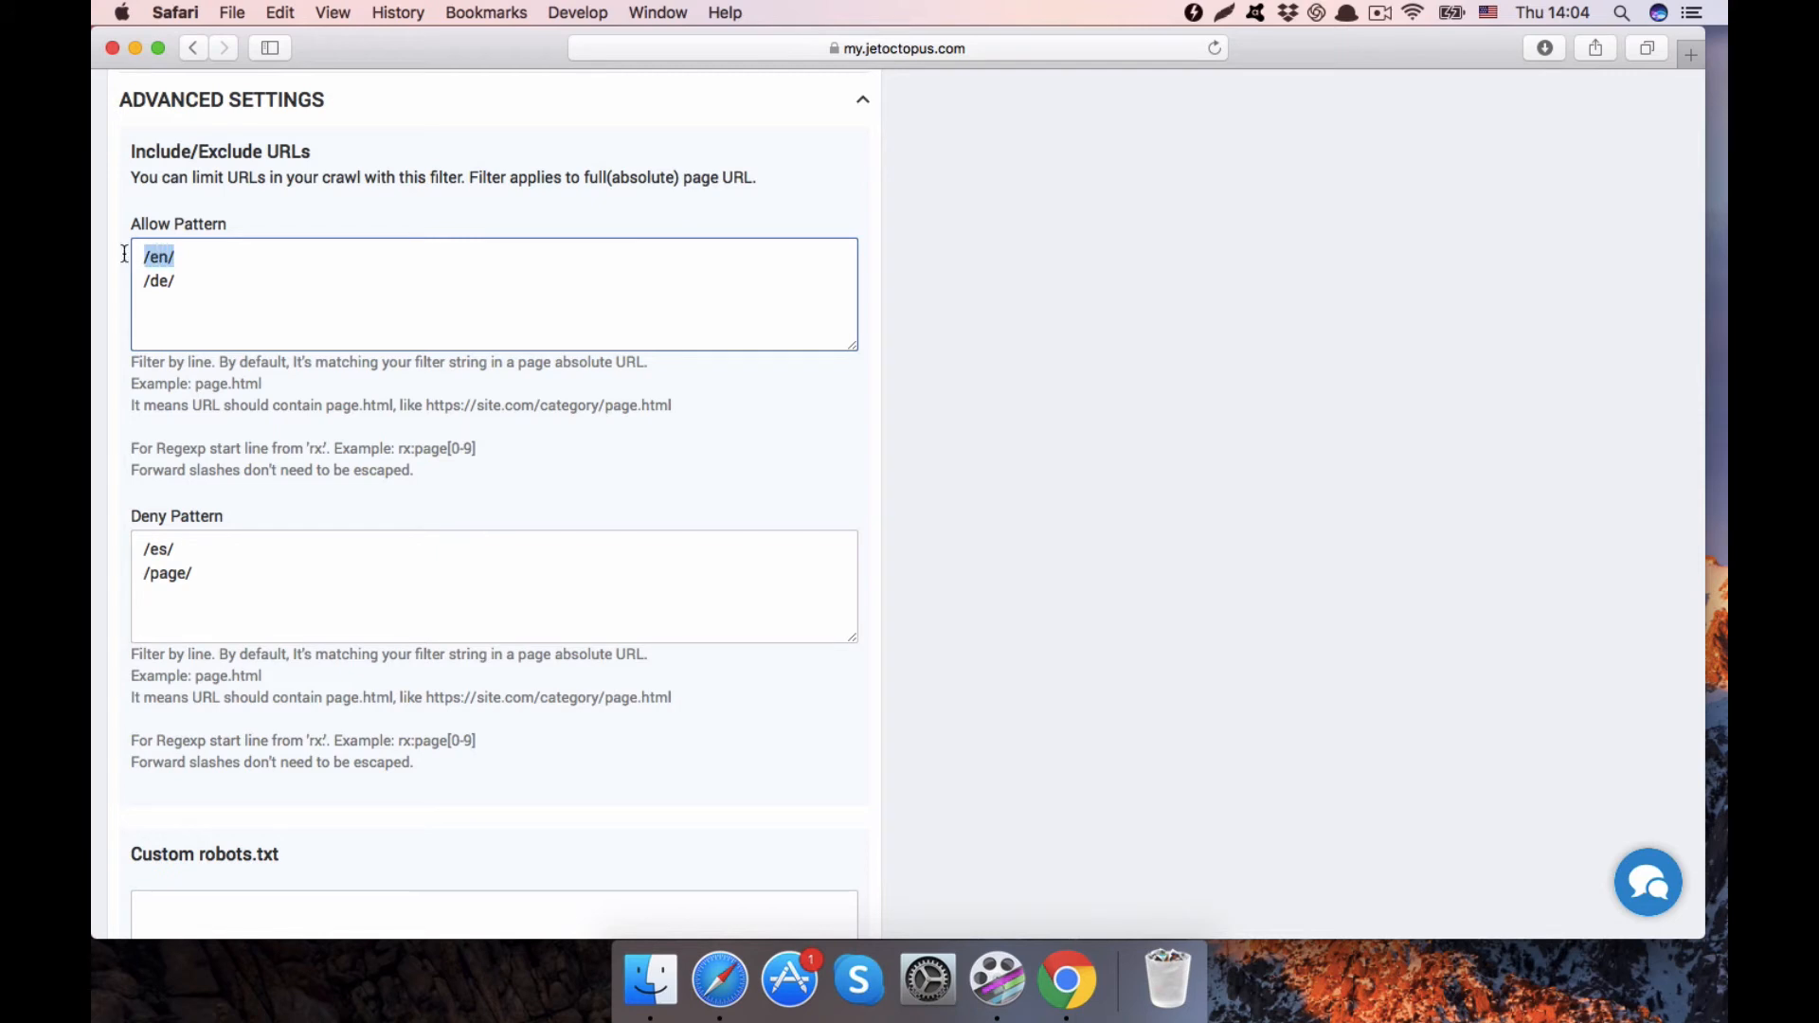
left_click(207, 576)
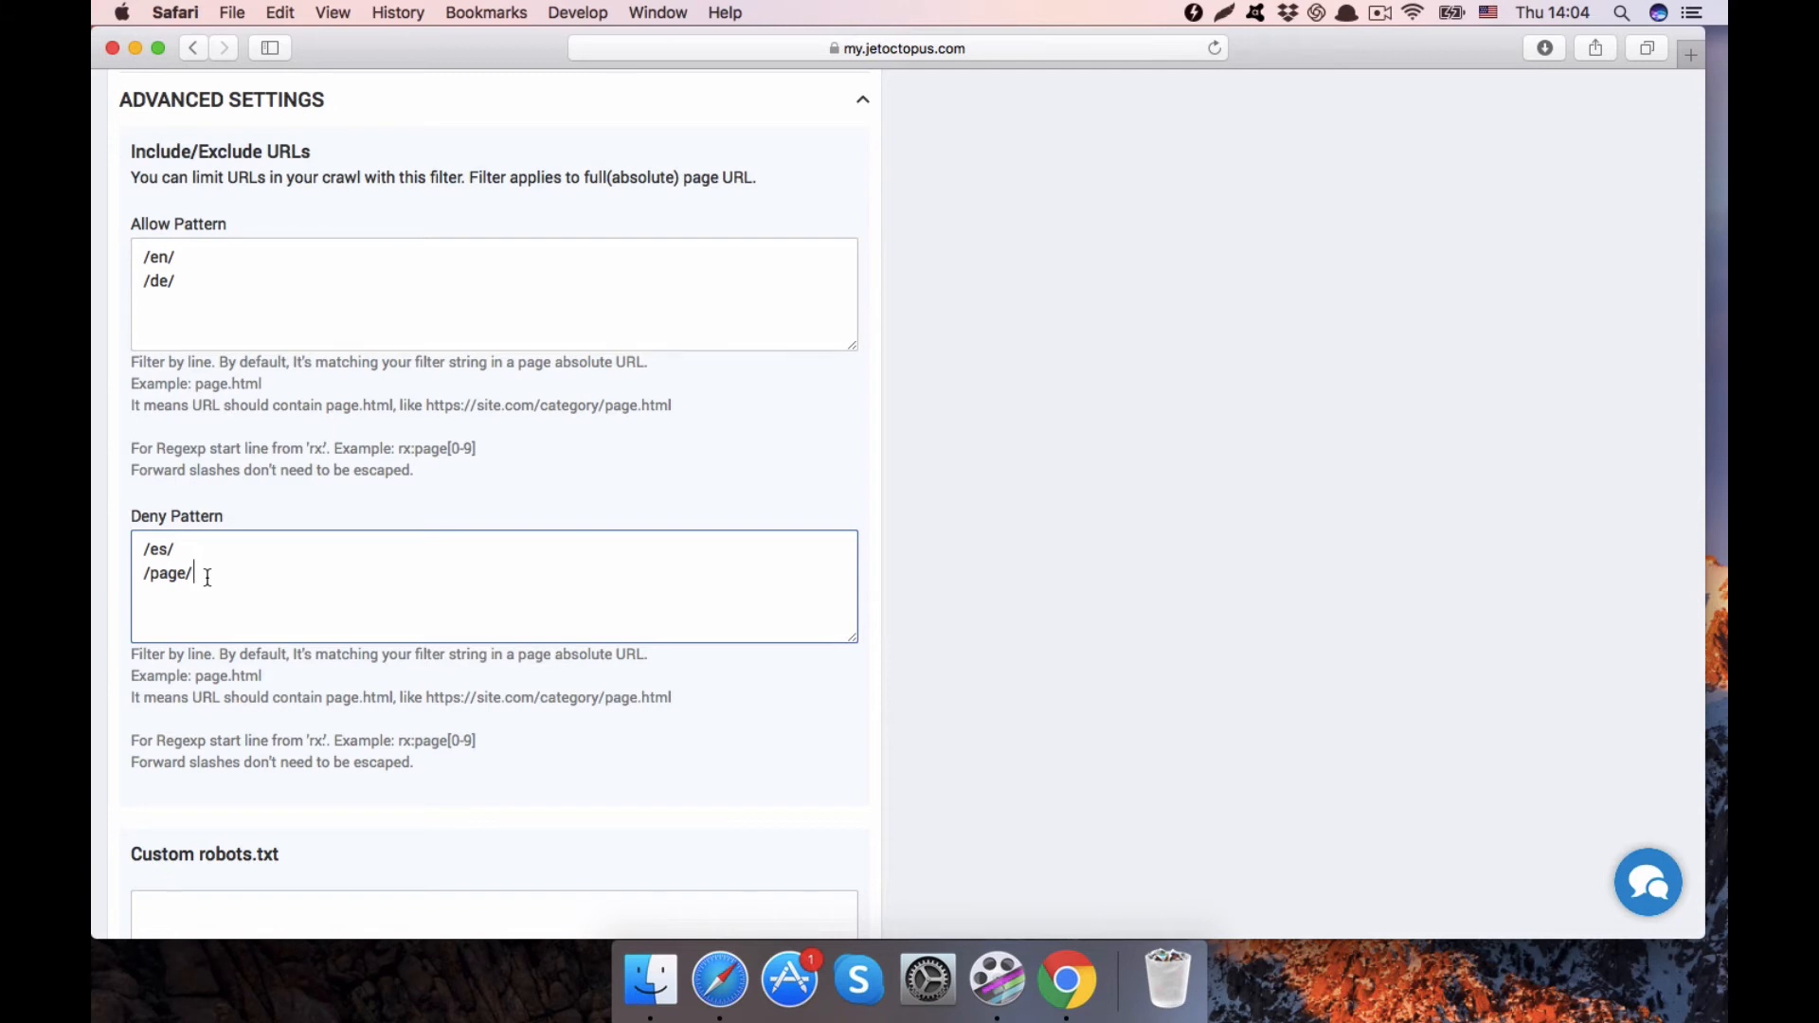
scroll(207, 577, "down", 3)
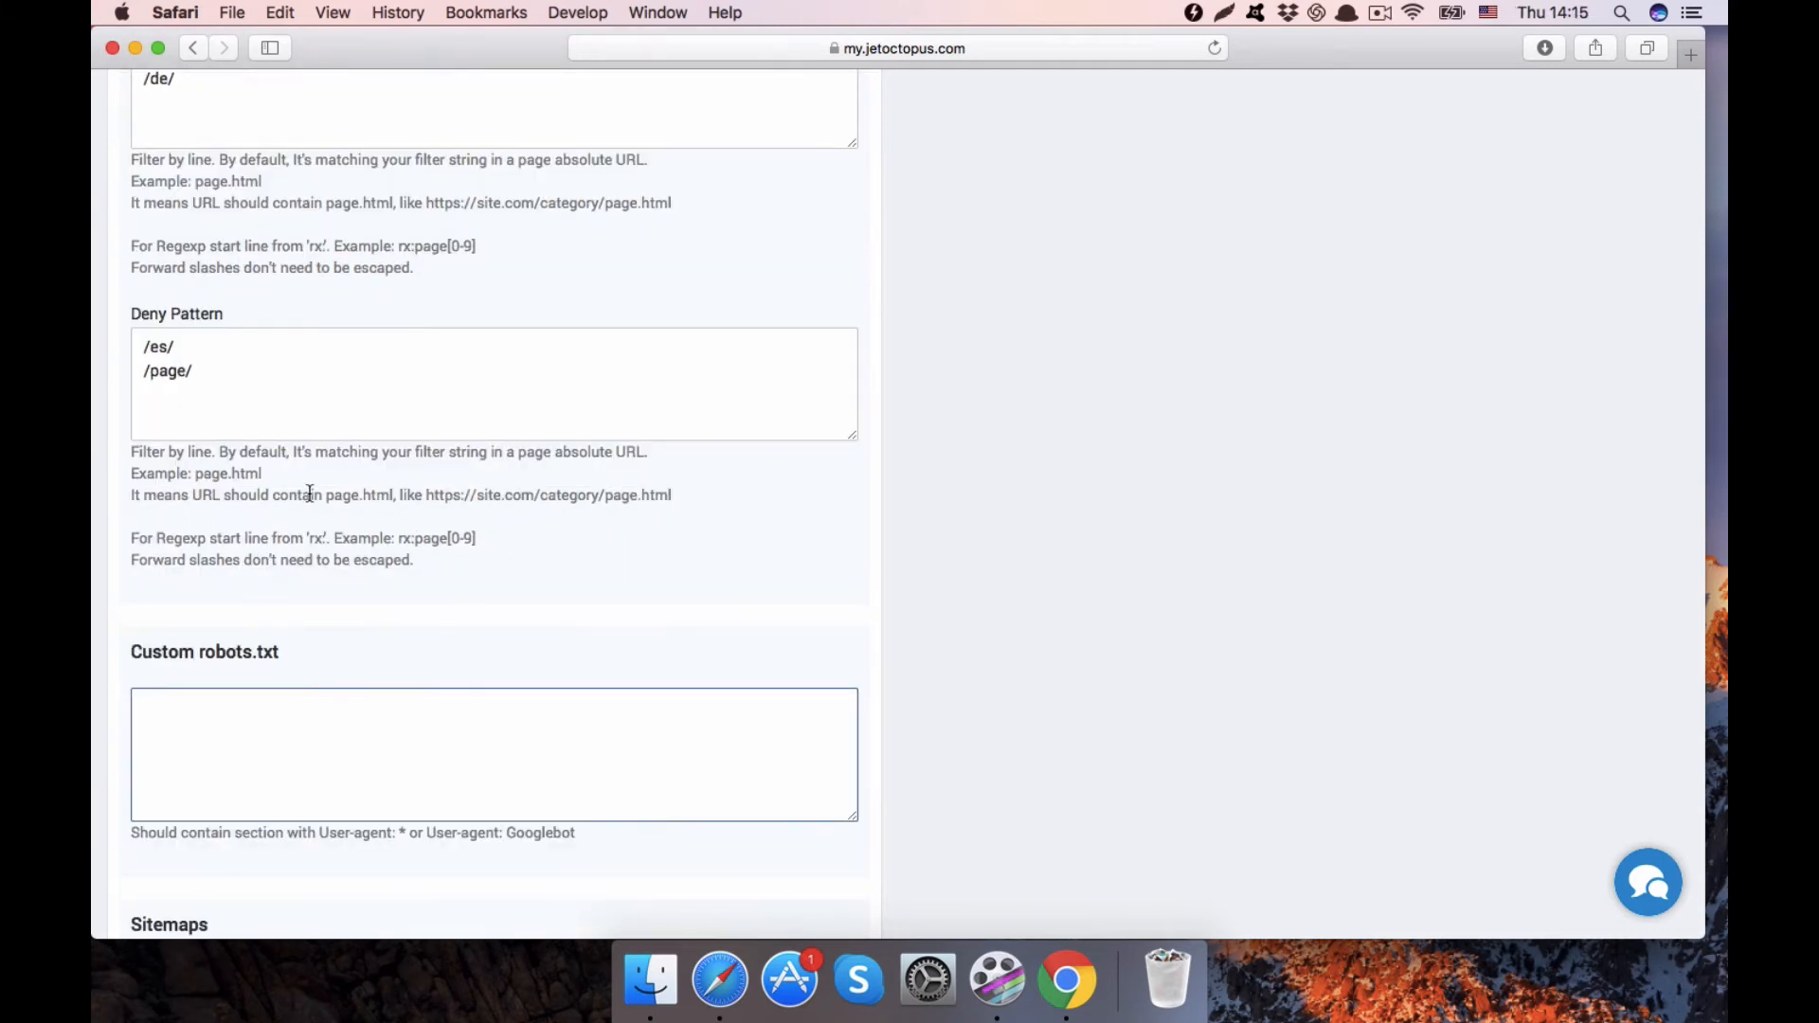
Enter "User agent" as the custom robots.txt content and clear it again
key("Tab")
scroll(309, 492, "down", 5)
scroll(309, 493, "down", 2)
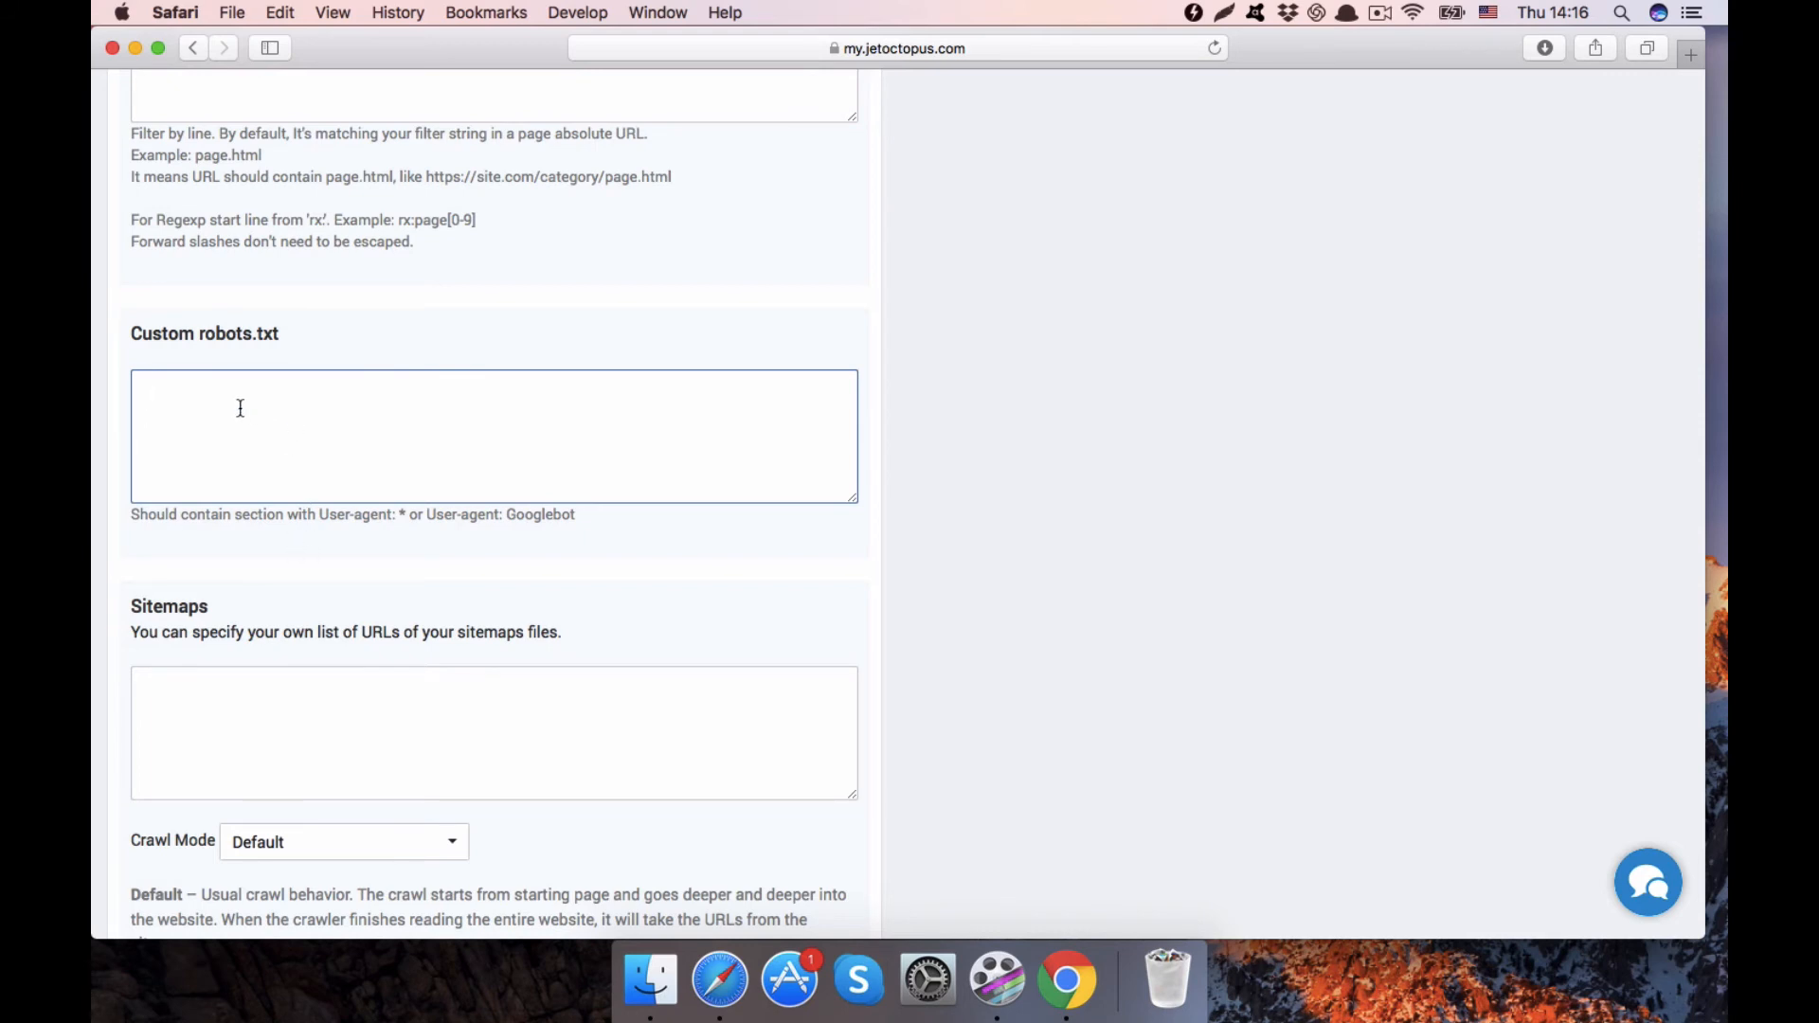
type("User agent")
key("BackSpace")
key("BackSpace")
key("BackSpace")
key("BackSpace")
key("BackSpace")
key("BackSpace")
key("BackSpace")
key("BackSpace")
key("BackSpace")
key("BackSpace")
left_click_drag(195, 332, 277, 333)
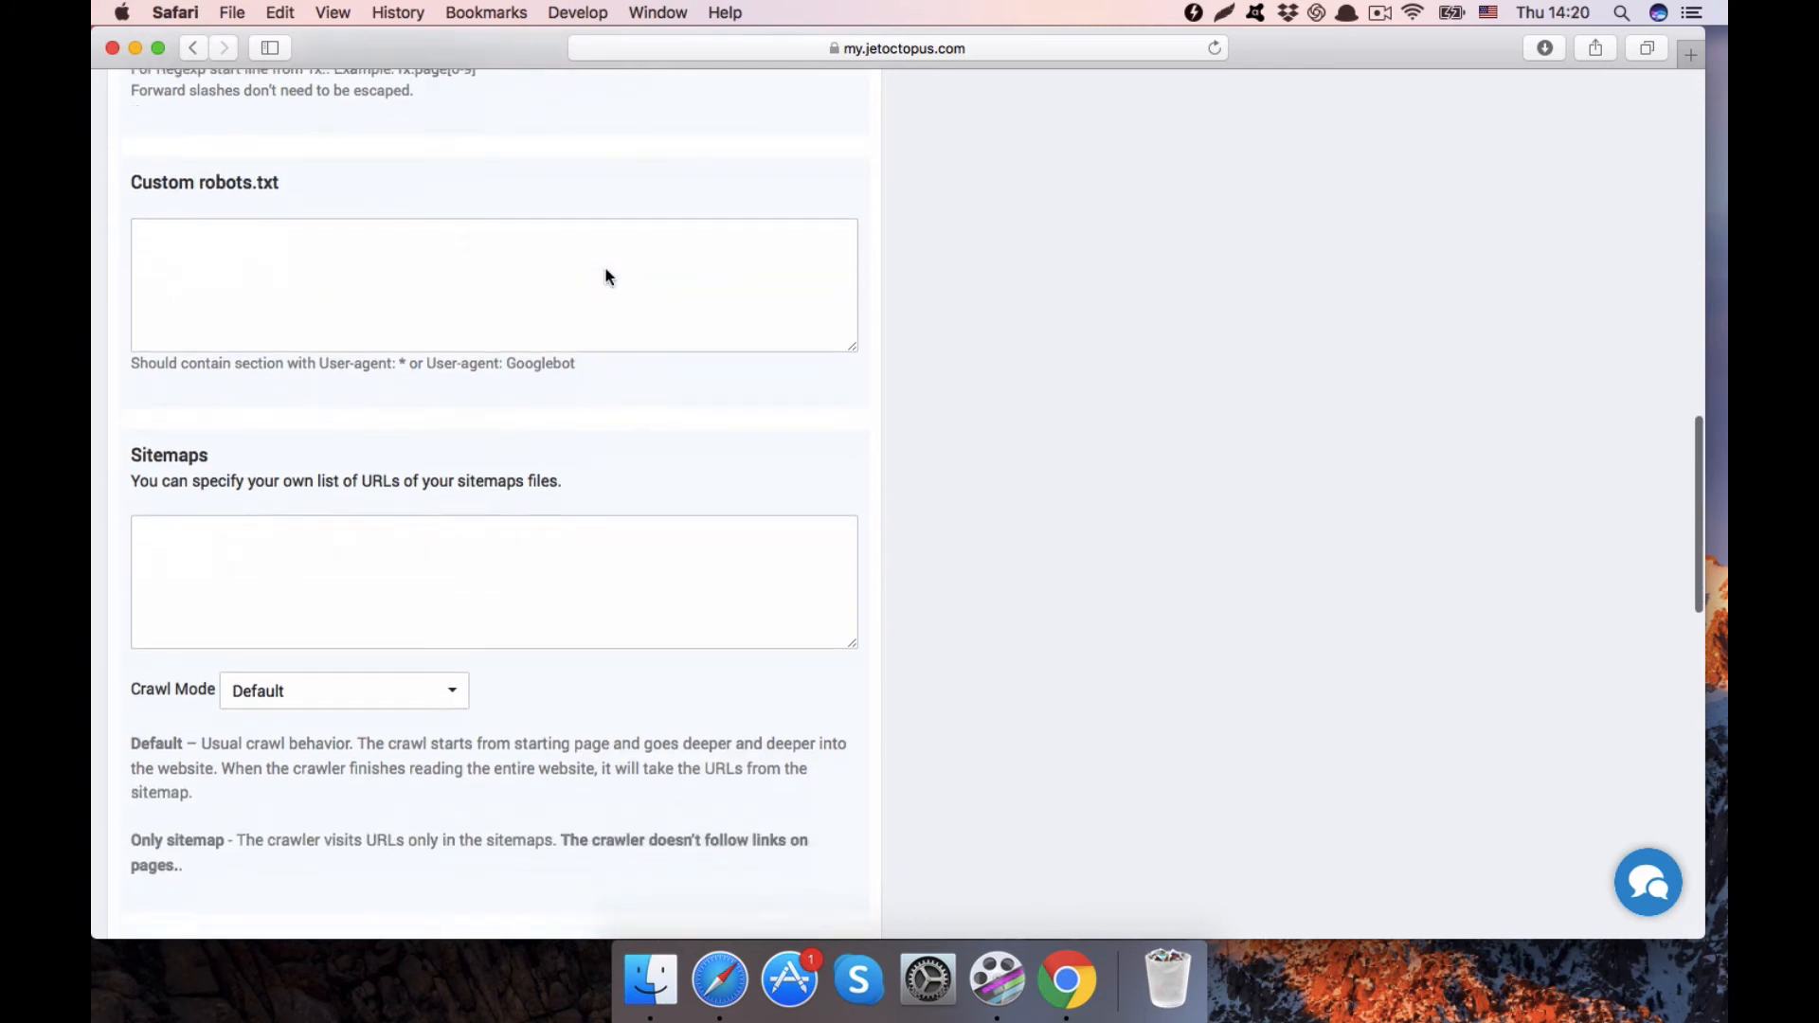
Examine the Sitemaps settings, view the available Crawl Mode options and keep Default
scroll(604, 275, "down", 2)
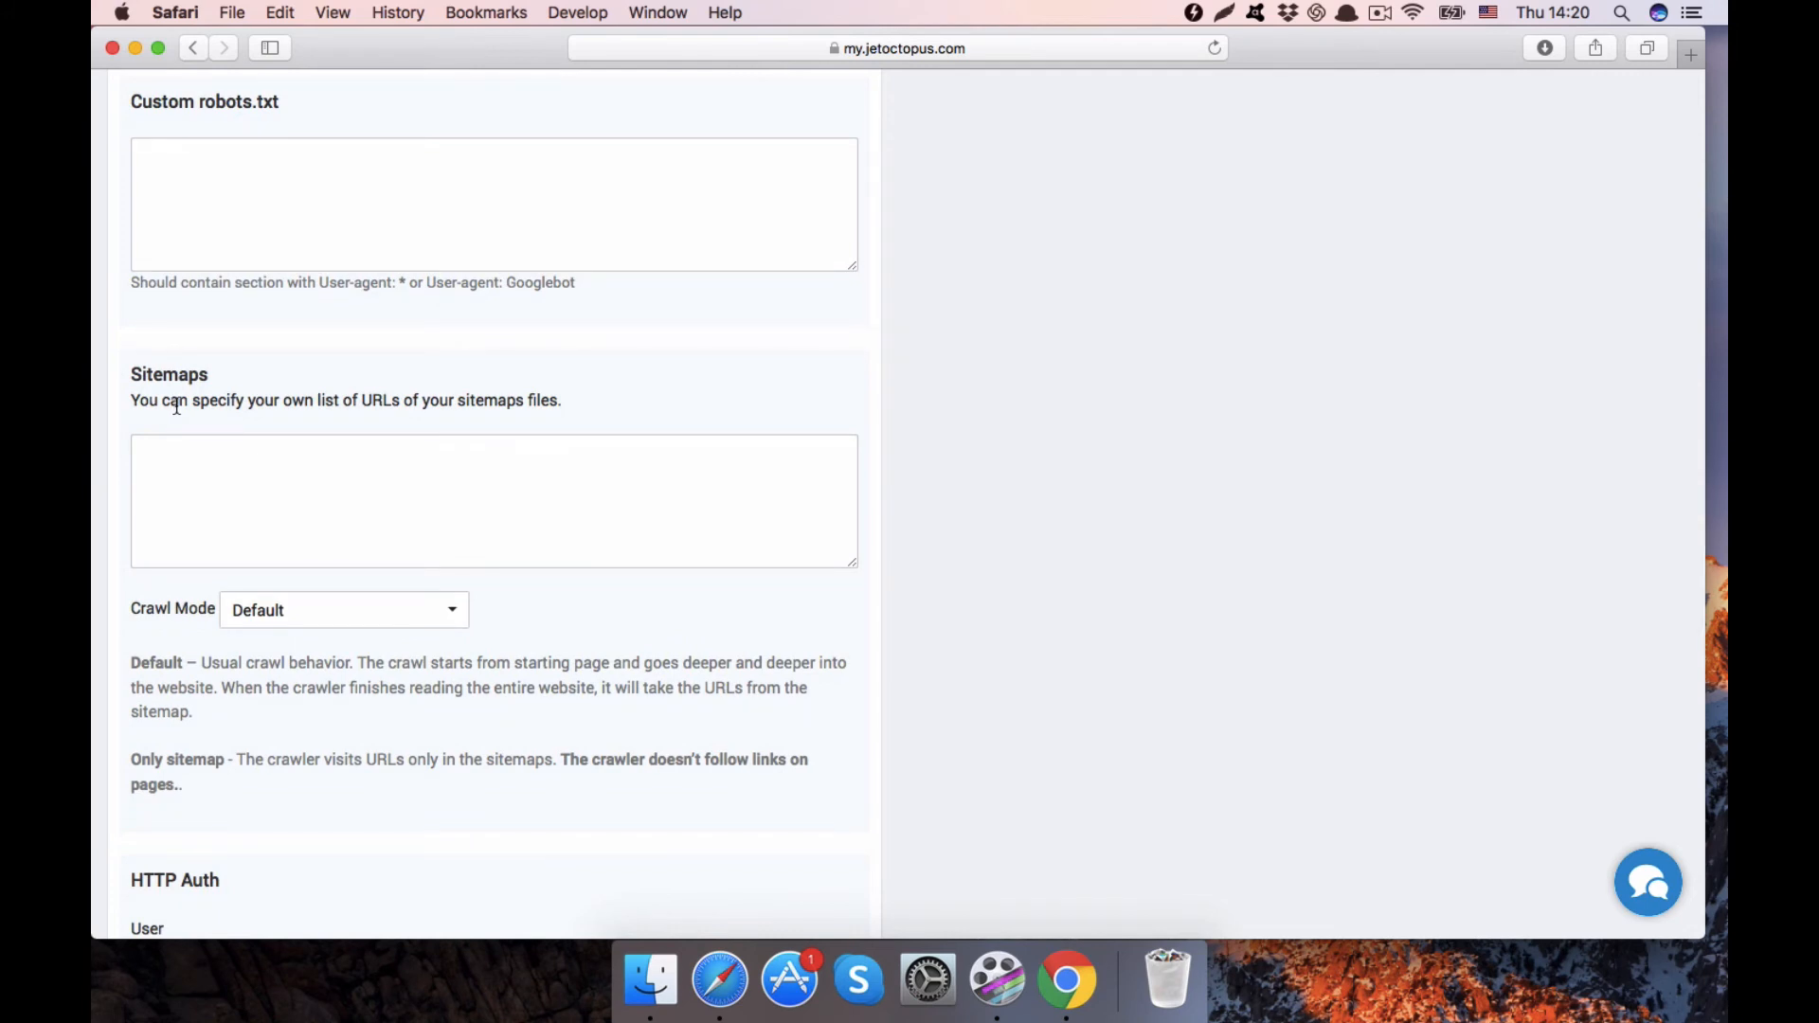
scroll(177, 408, "down", 1)
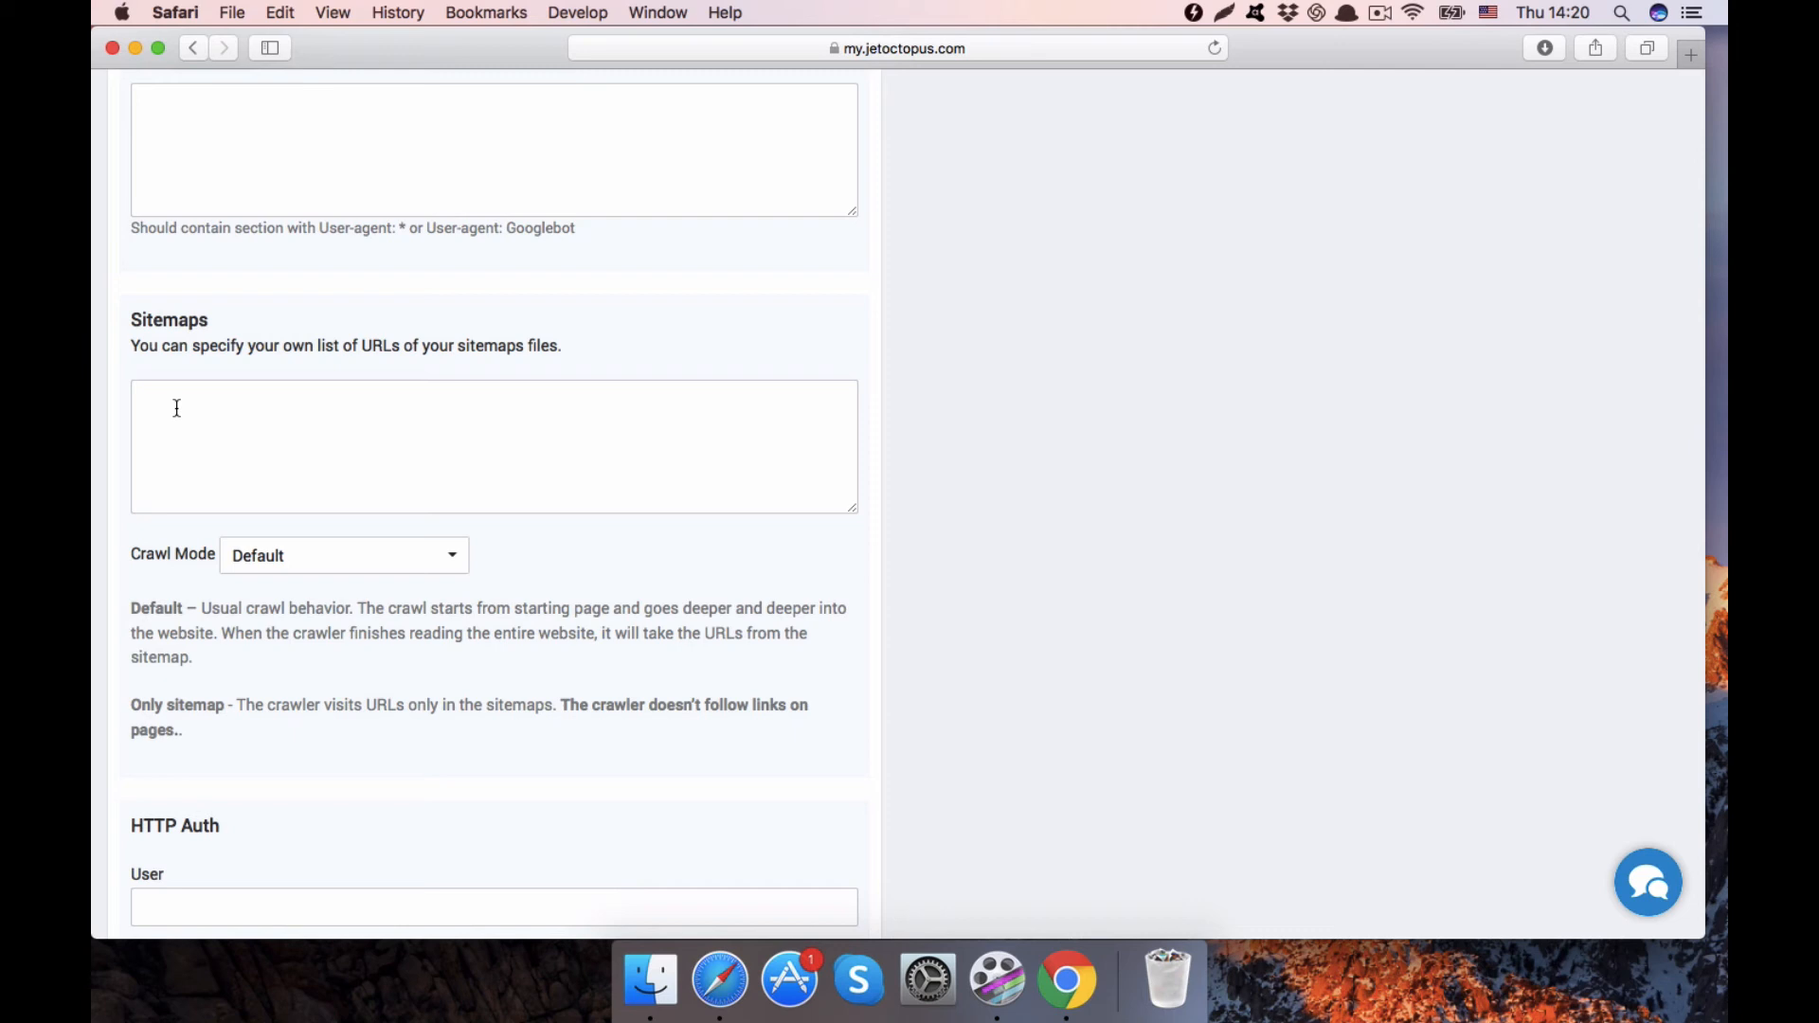
left_click(176, 408)
scroll(180, 405, "down", 2)
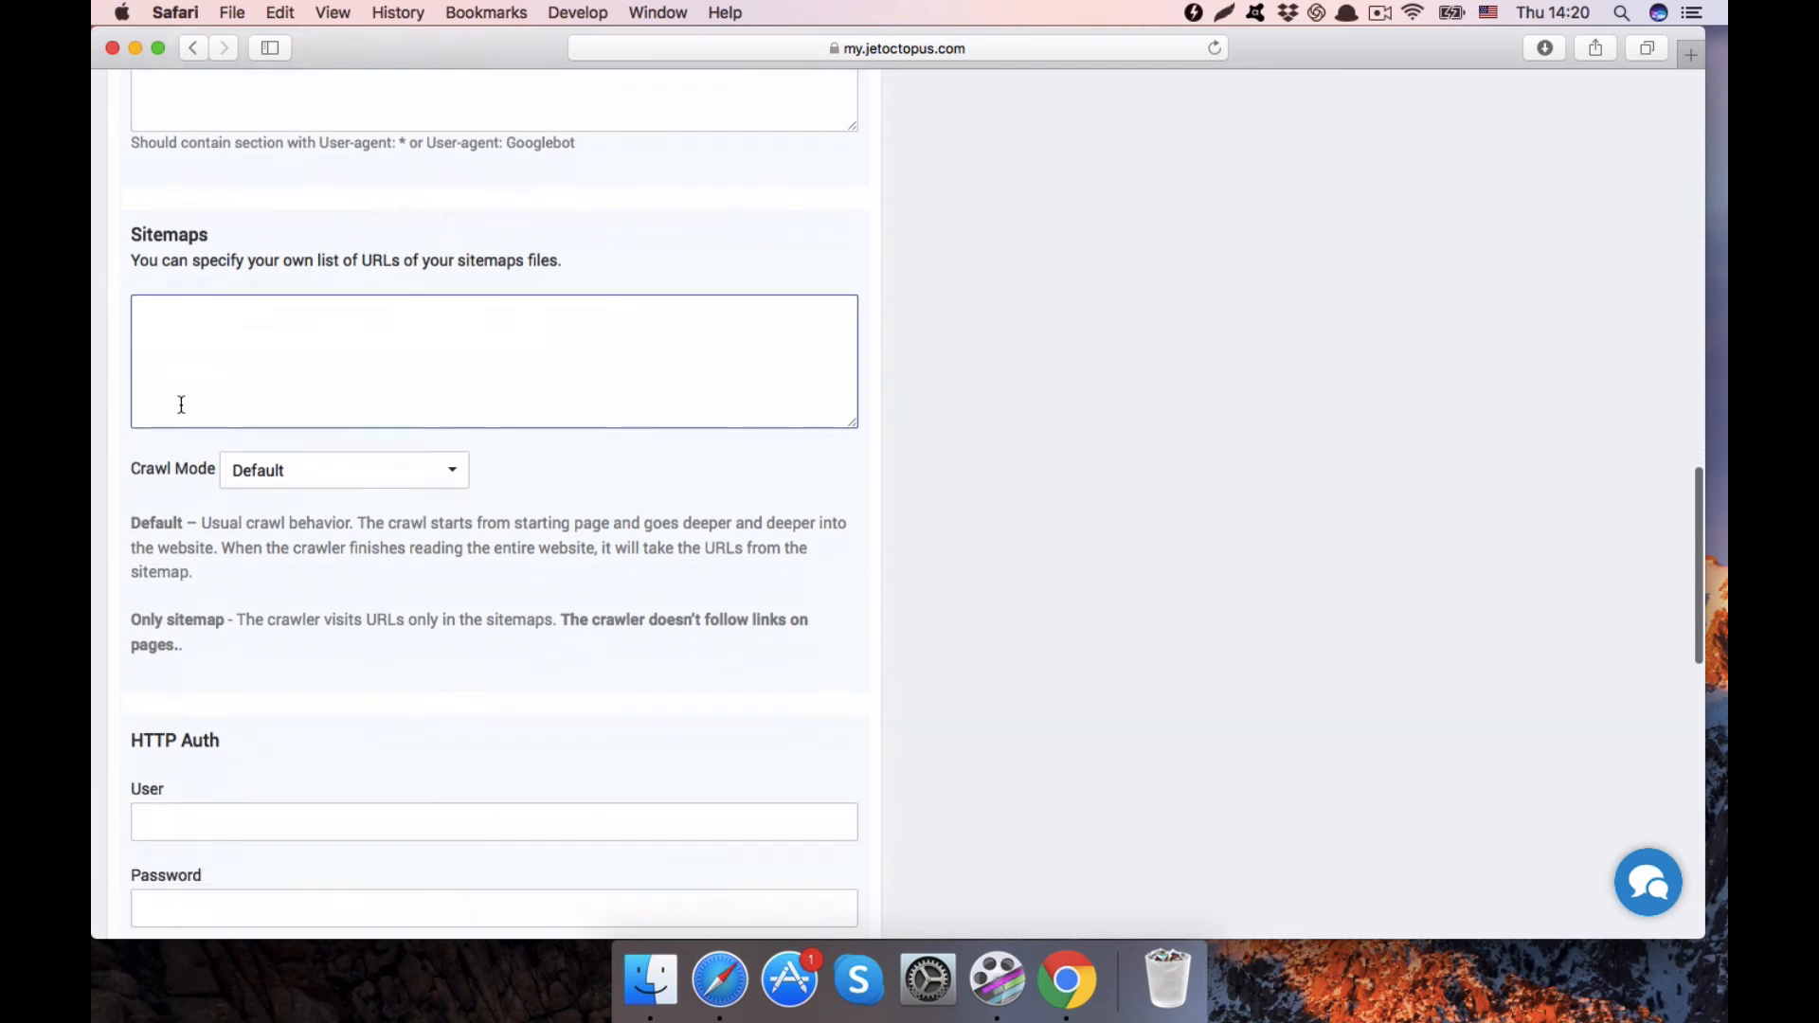
scroll(181, 405, "down", 1)
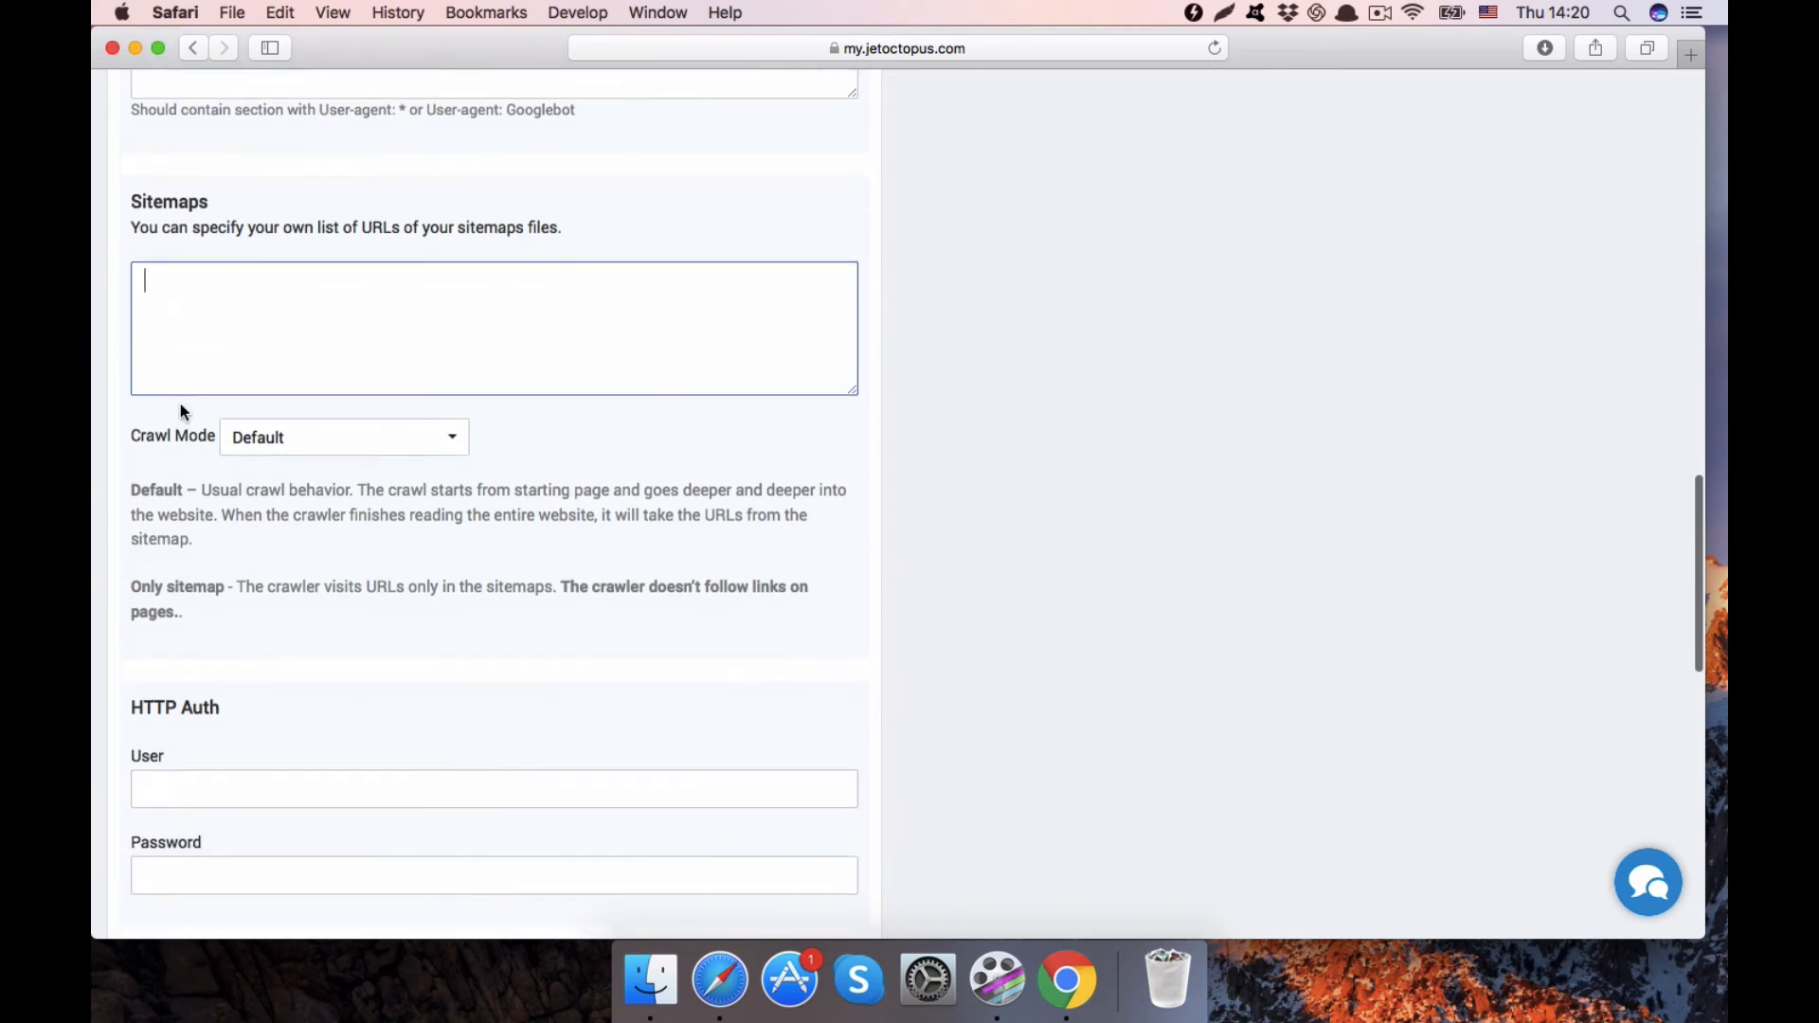
left_click(305, 445)
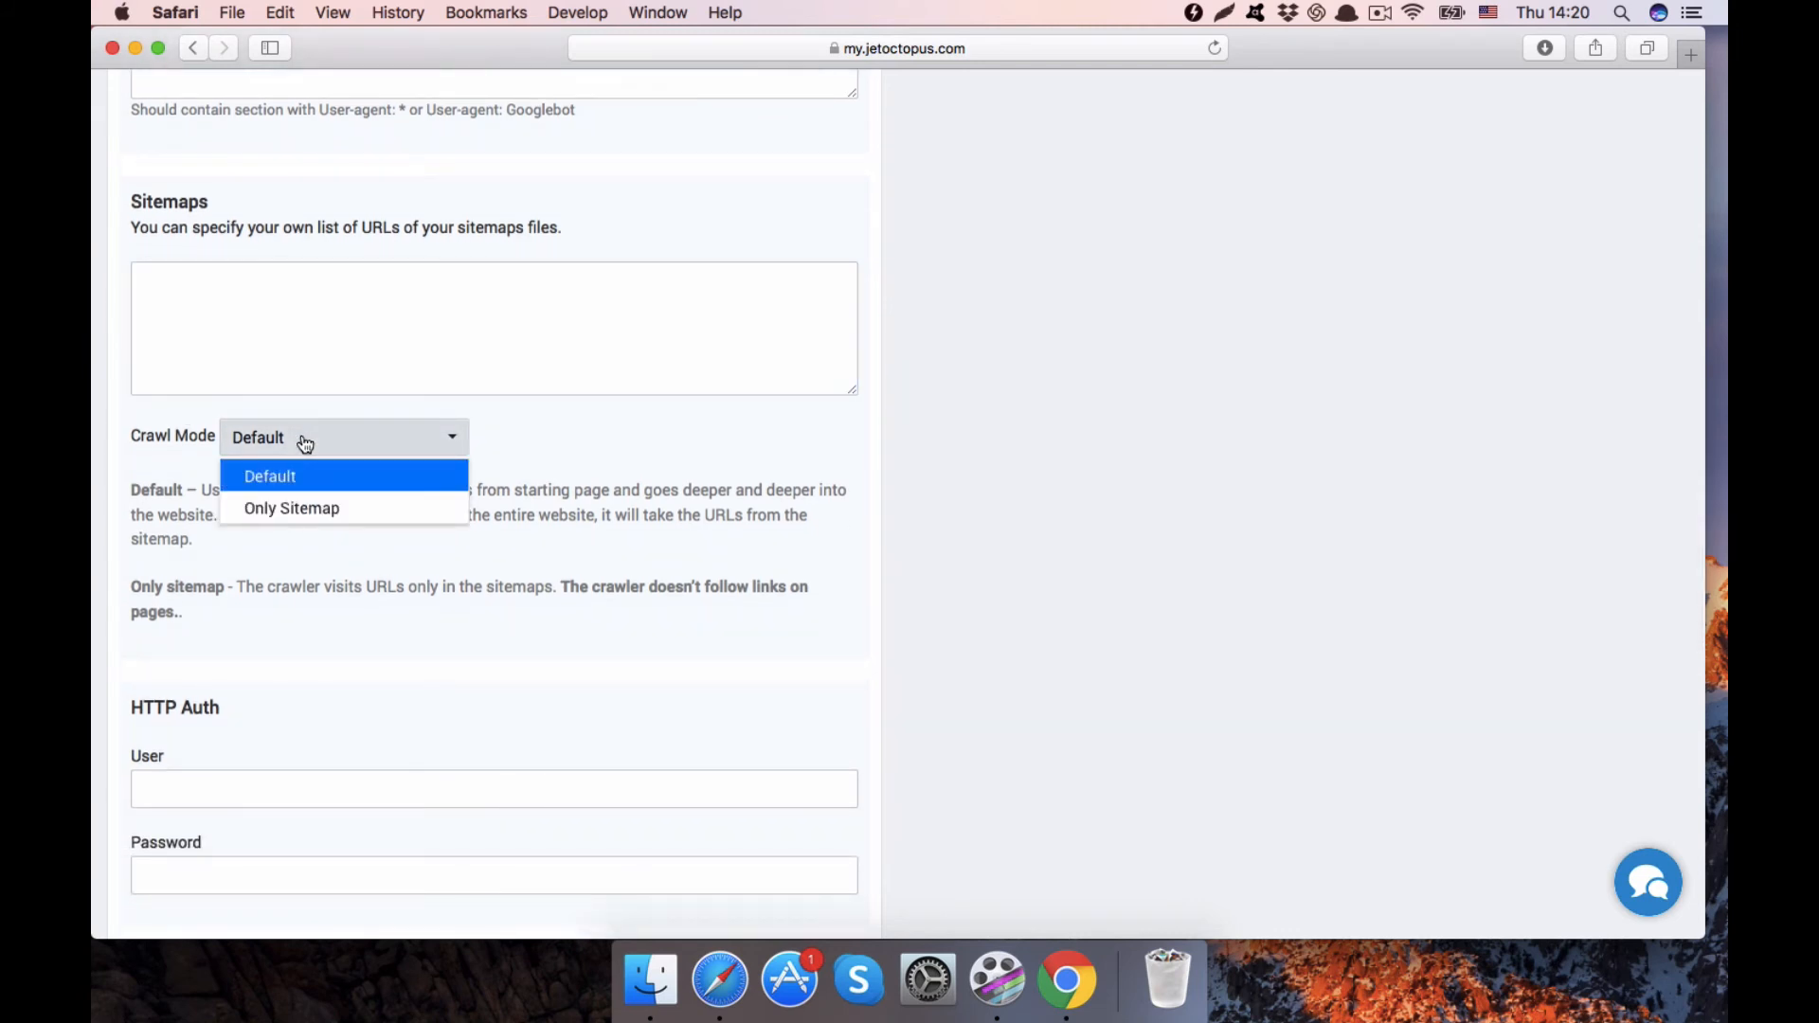
left_click(305, 444)
left_click(305, 445)
left_click(293, 453)
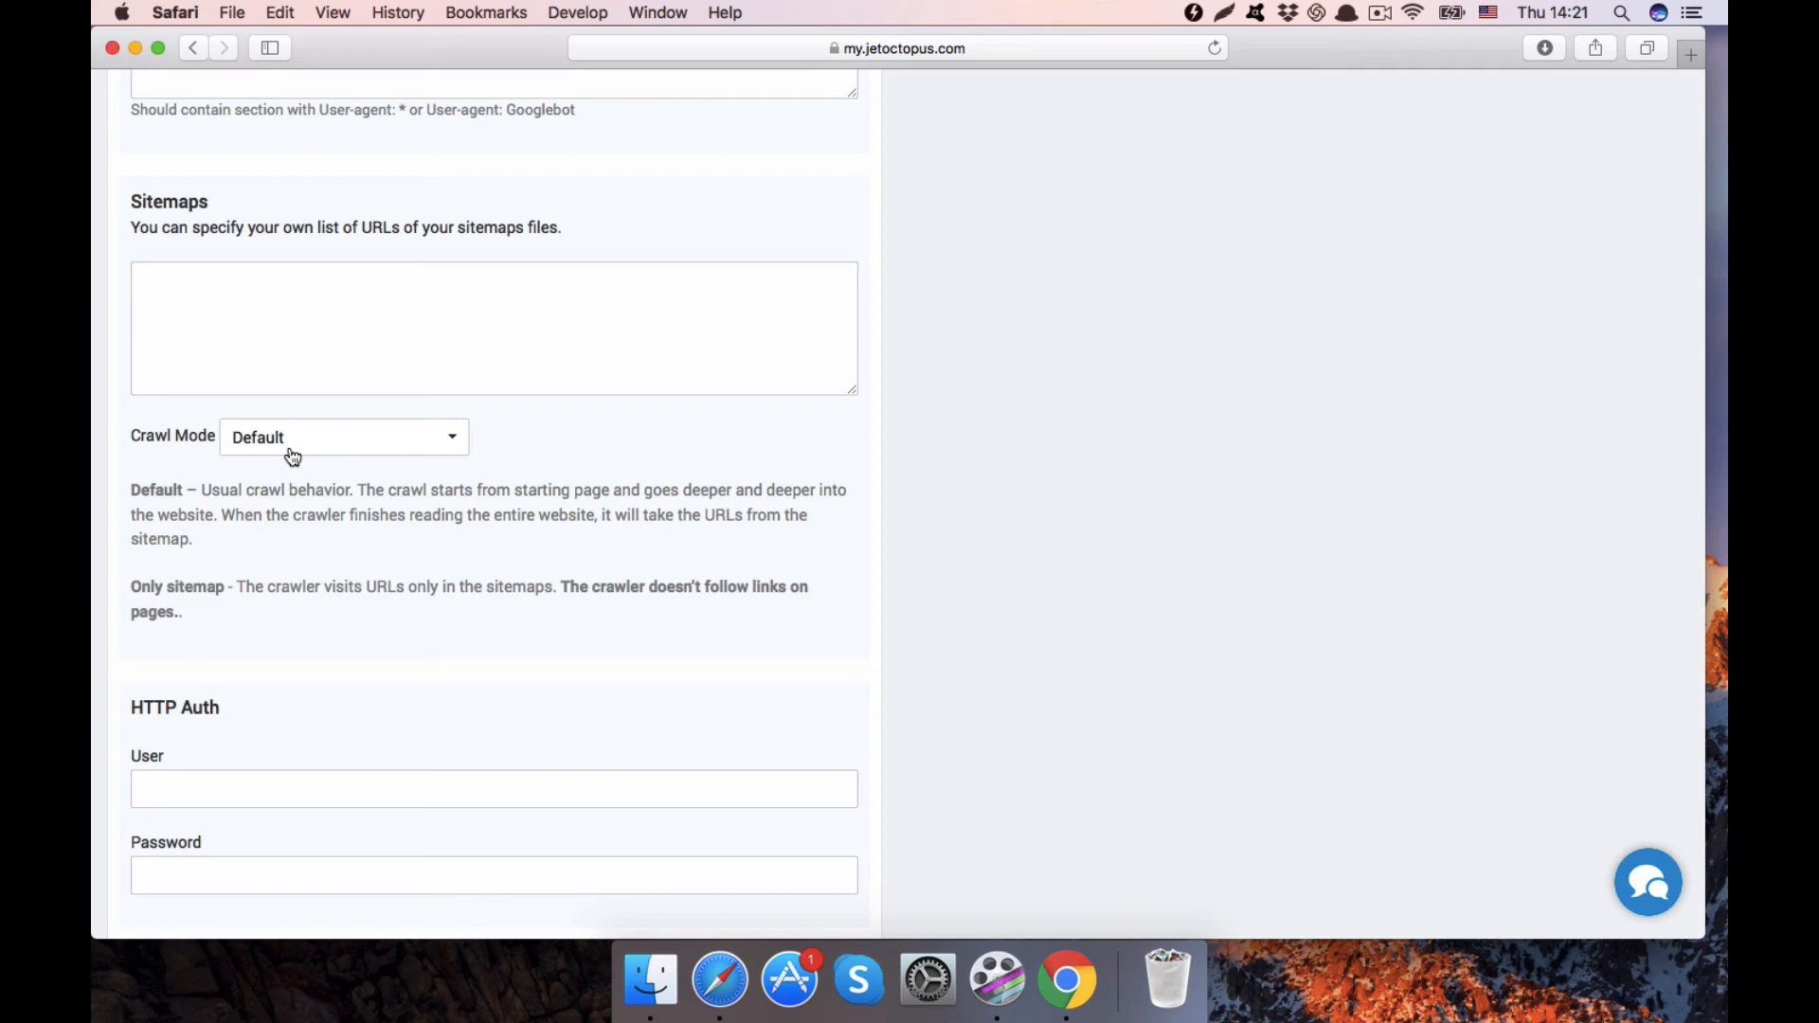
left_click(260, 335)
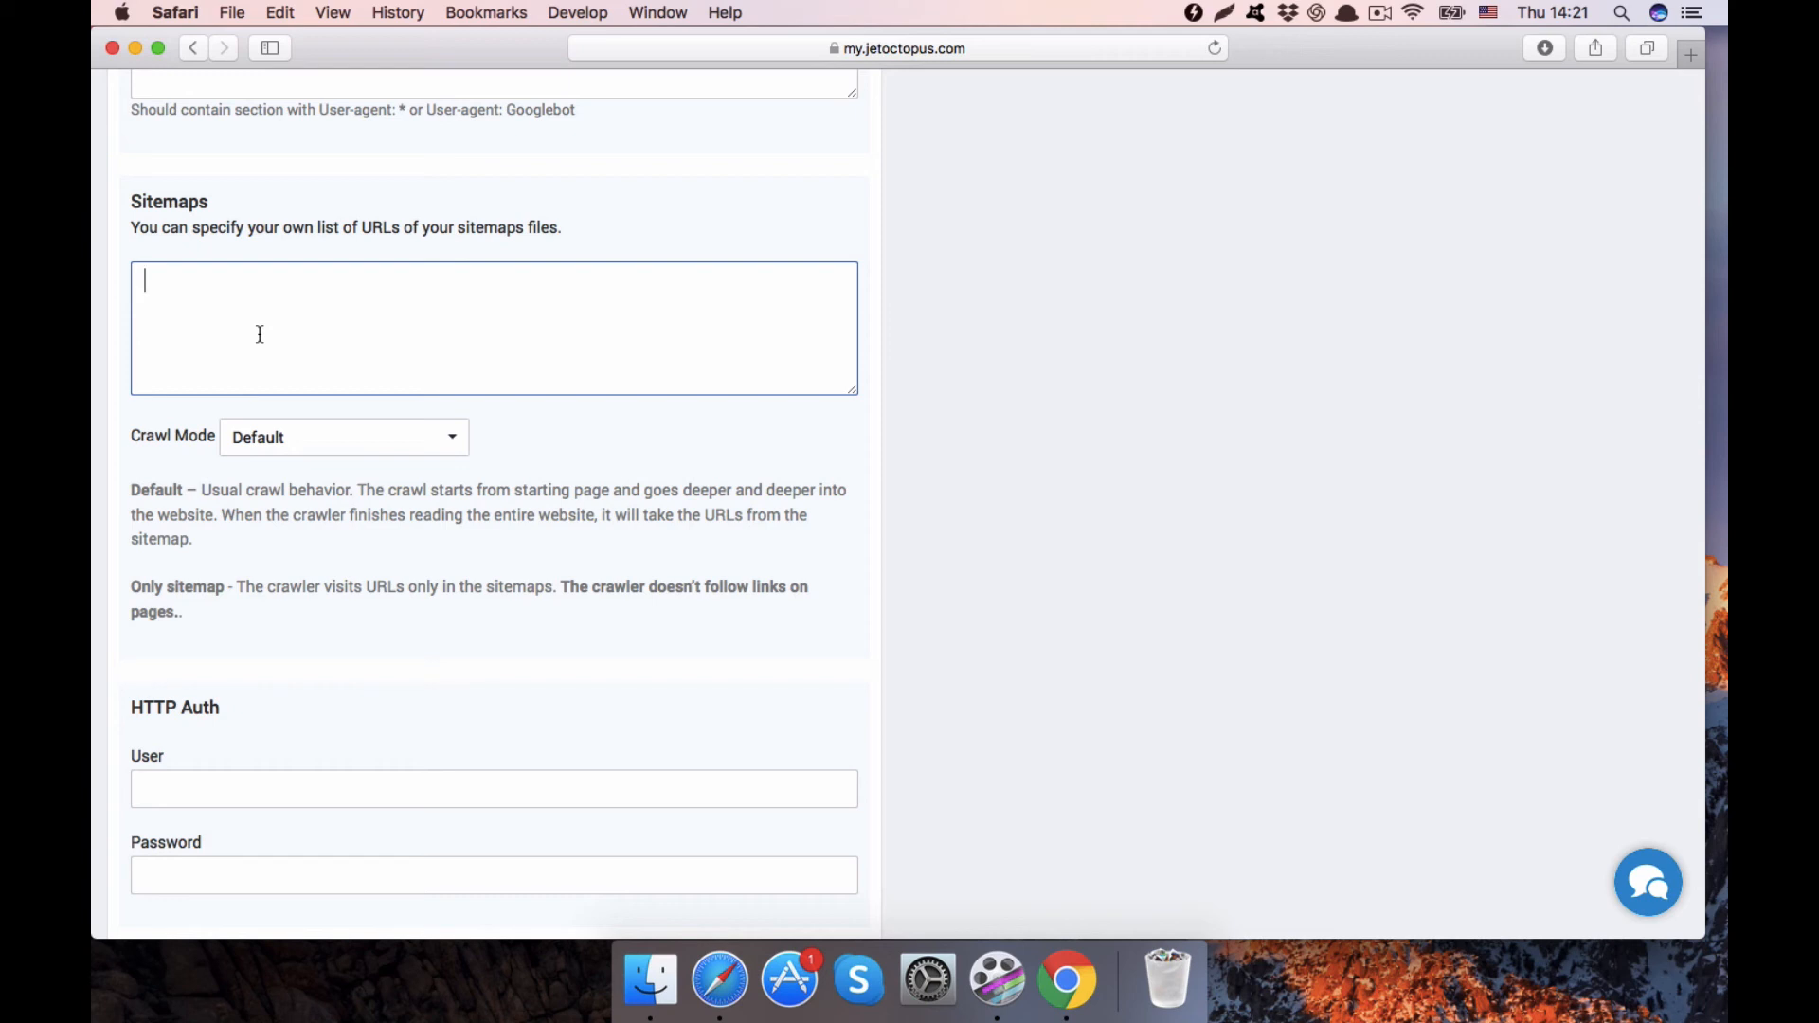
Examine the HTTP Auth settings with their User and Password fields
scroll(259, 333, "down", 1)
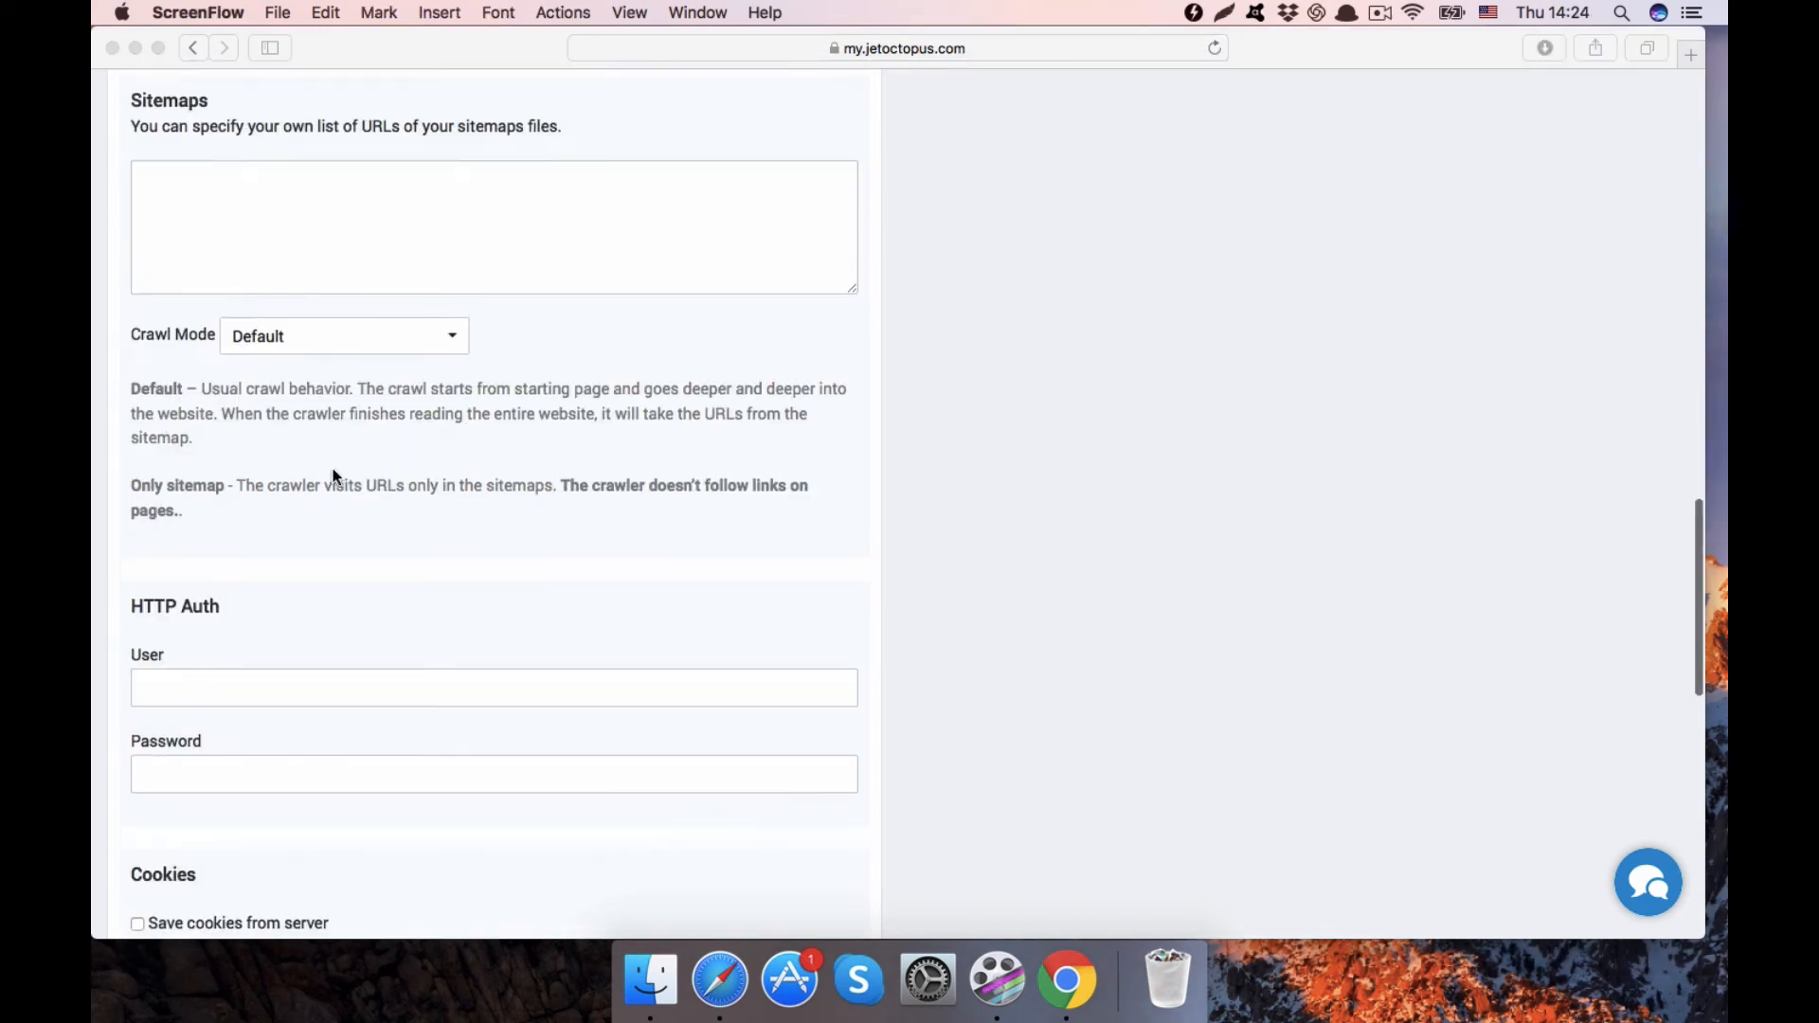
scroll(333, 468, "down", 2)
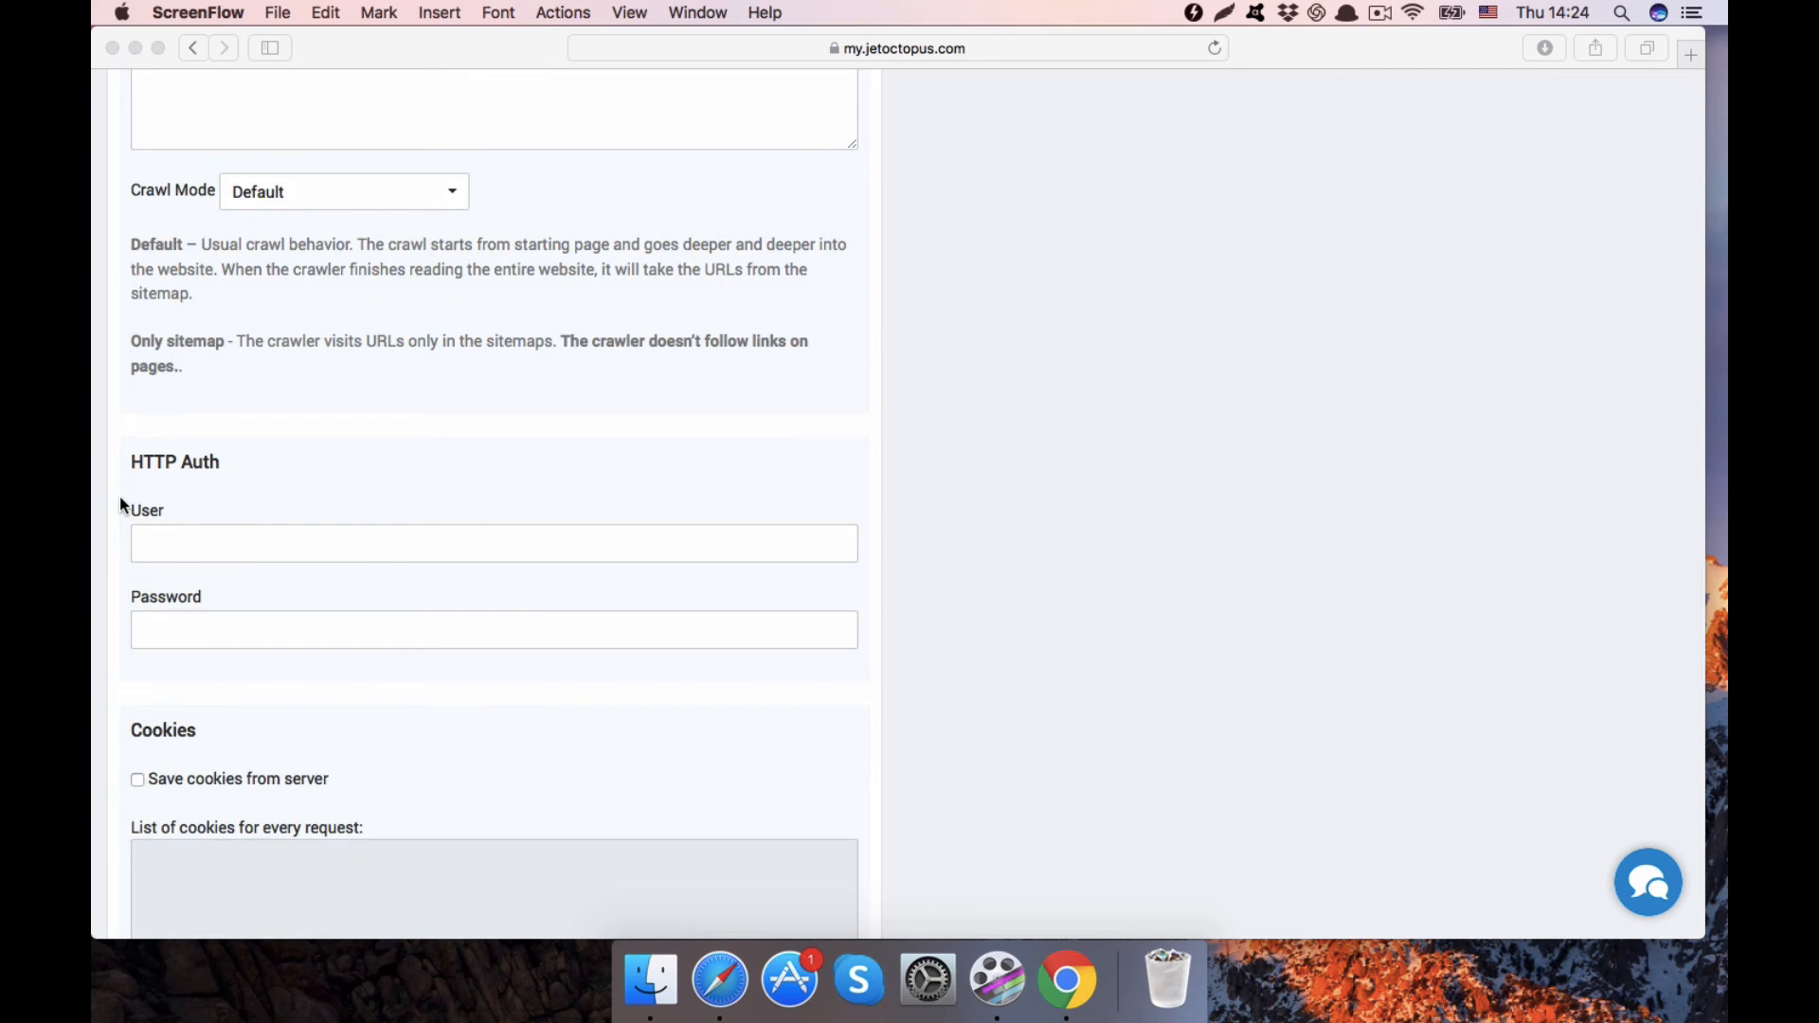
scroll(119, 497, "down", 1)
scroll(119, 504, "down", 1)
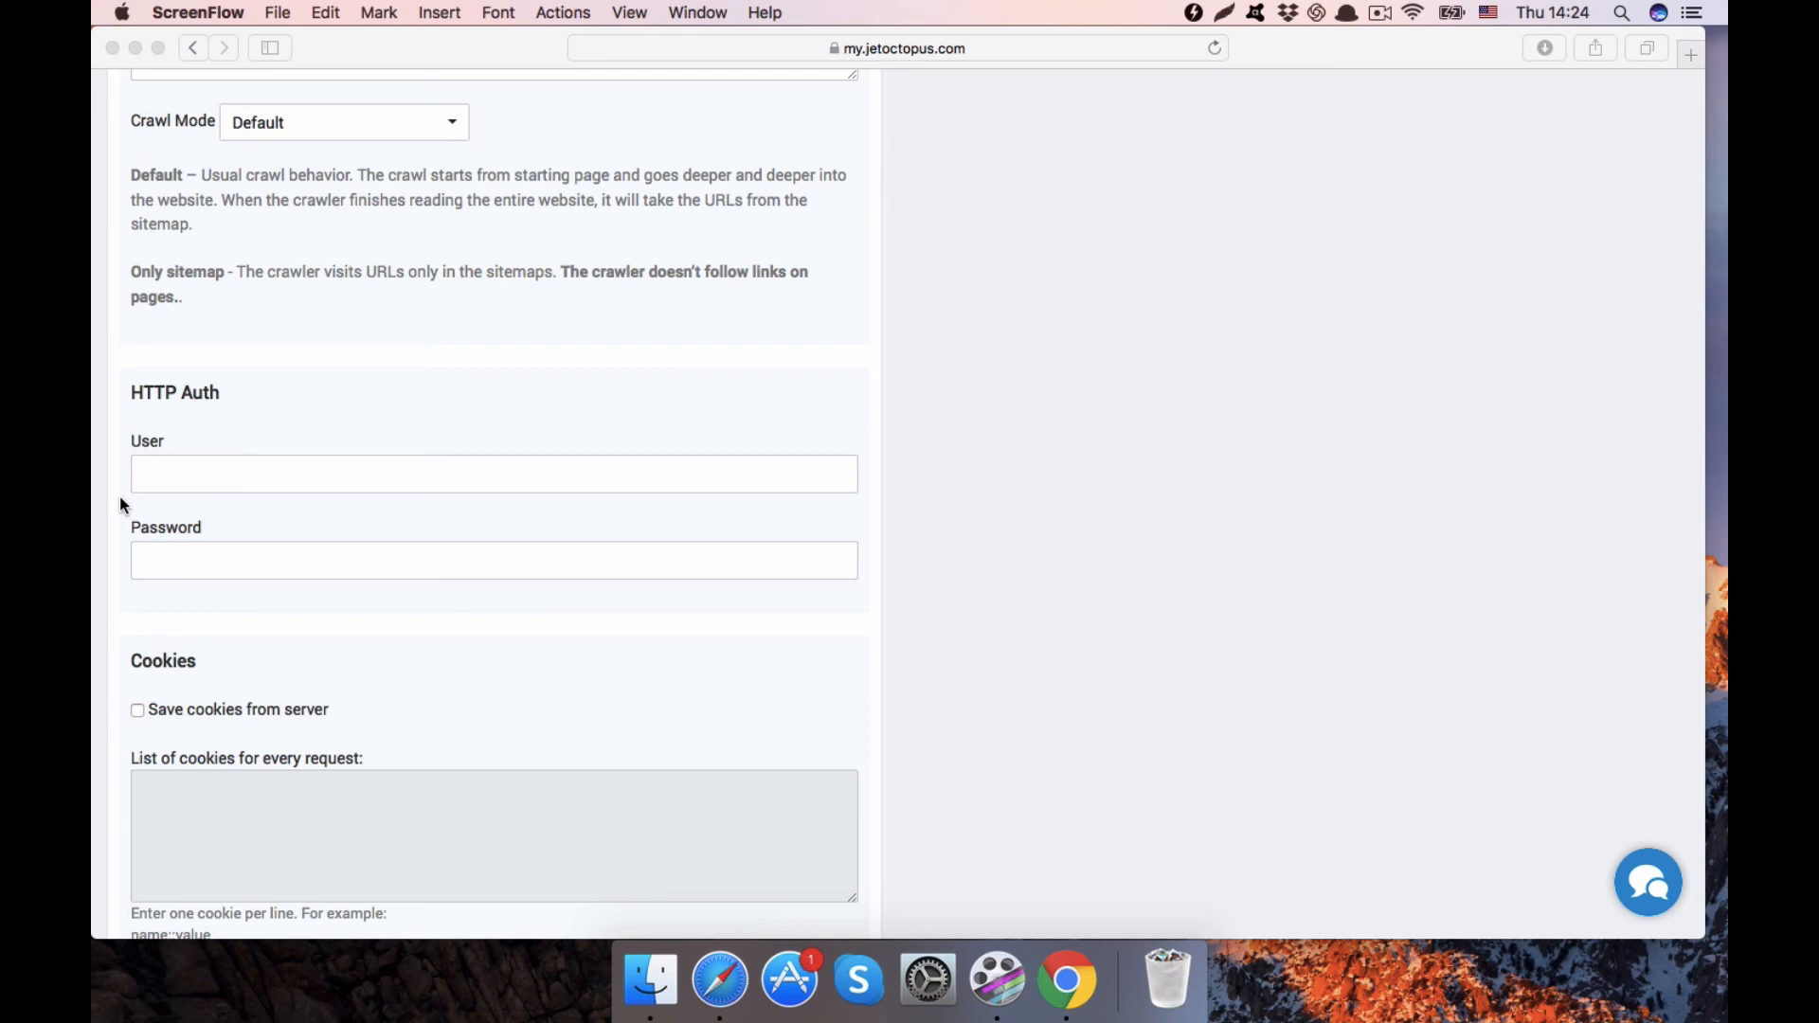
scroll(119, 504, "down", 2)
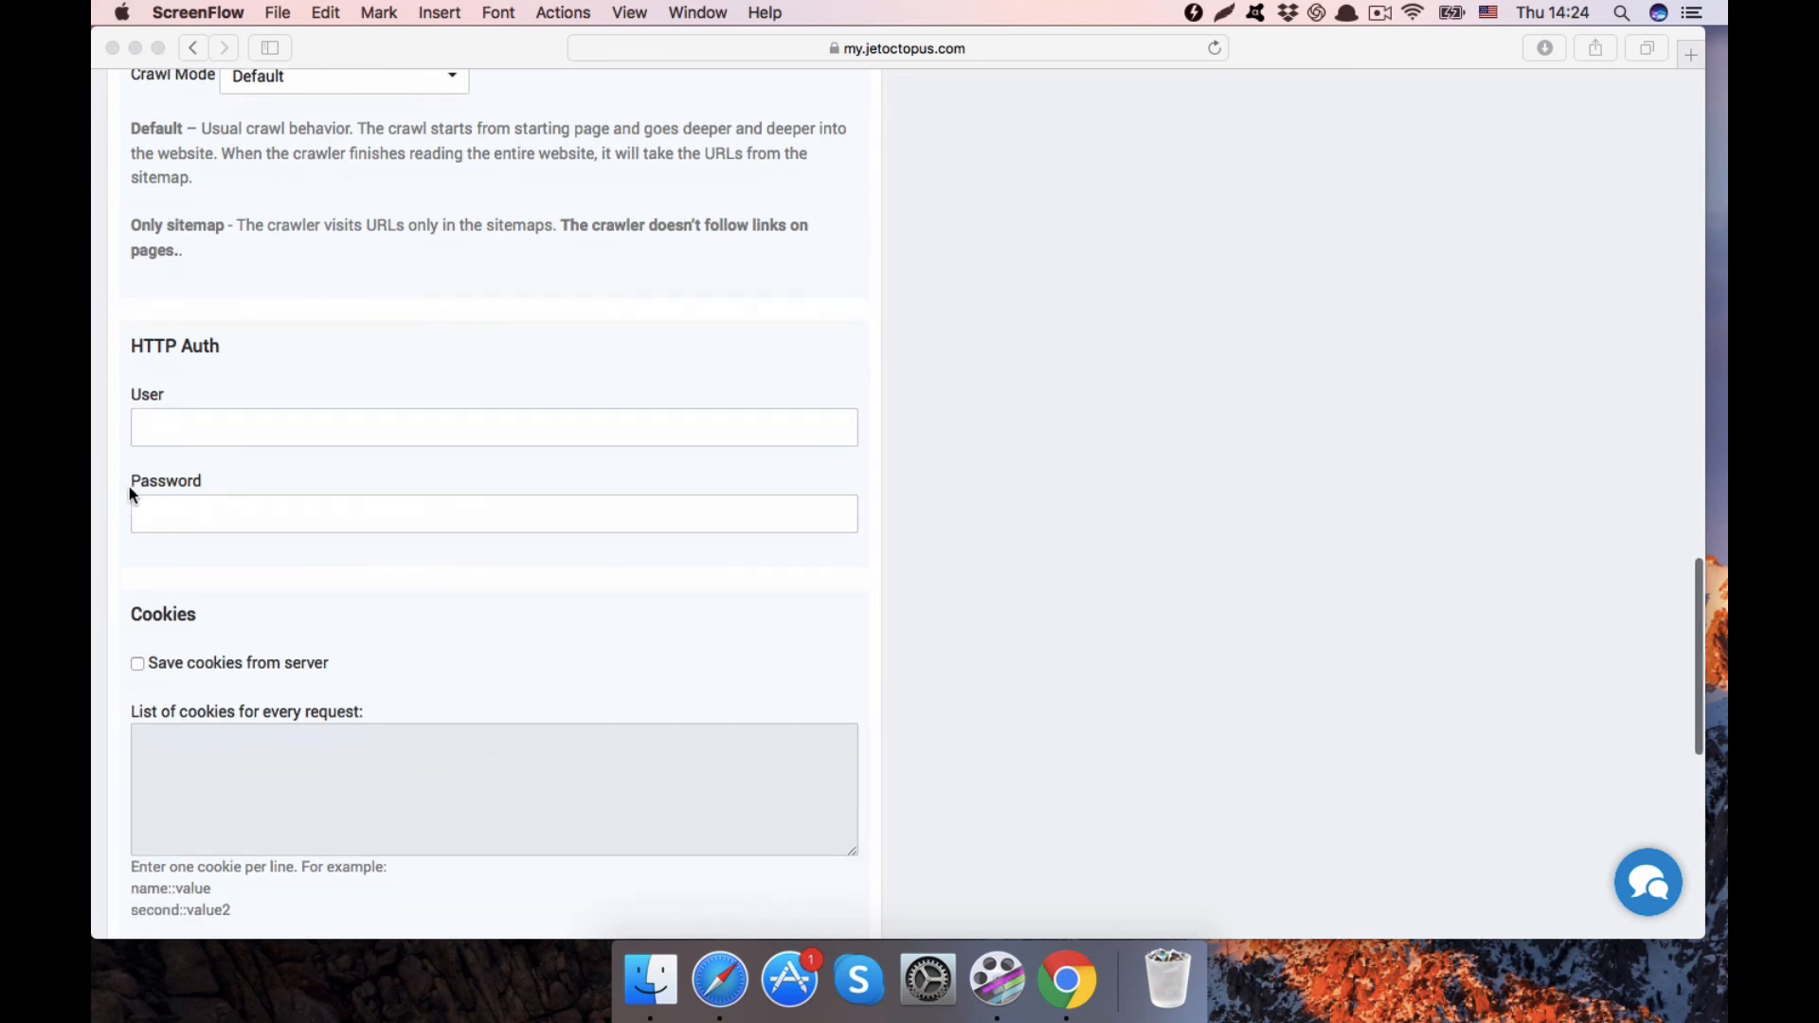
left_click(160, 414)
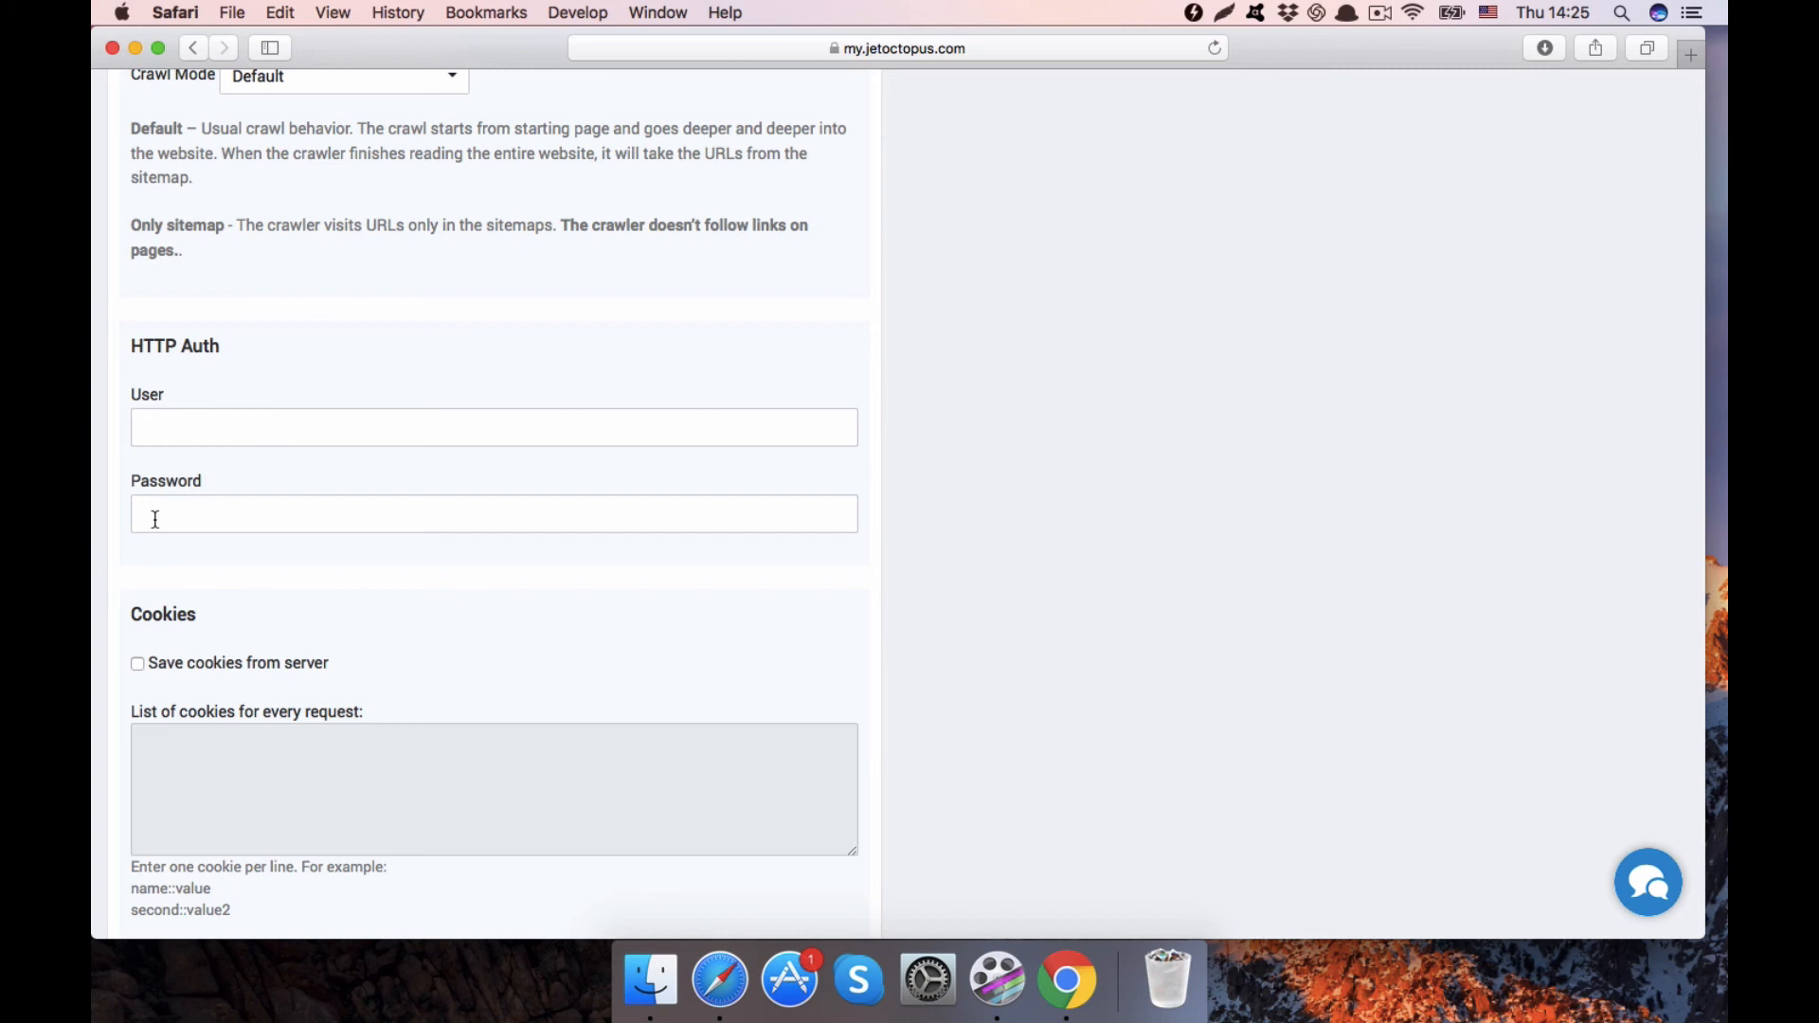
scroll(155, 519, "down", 4)
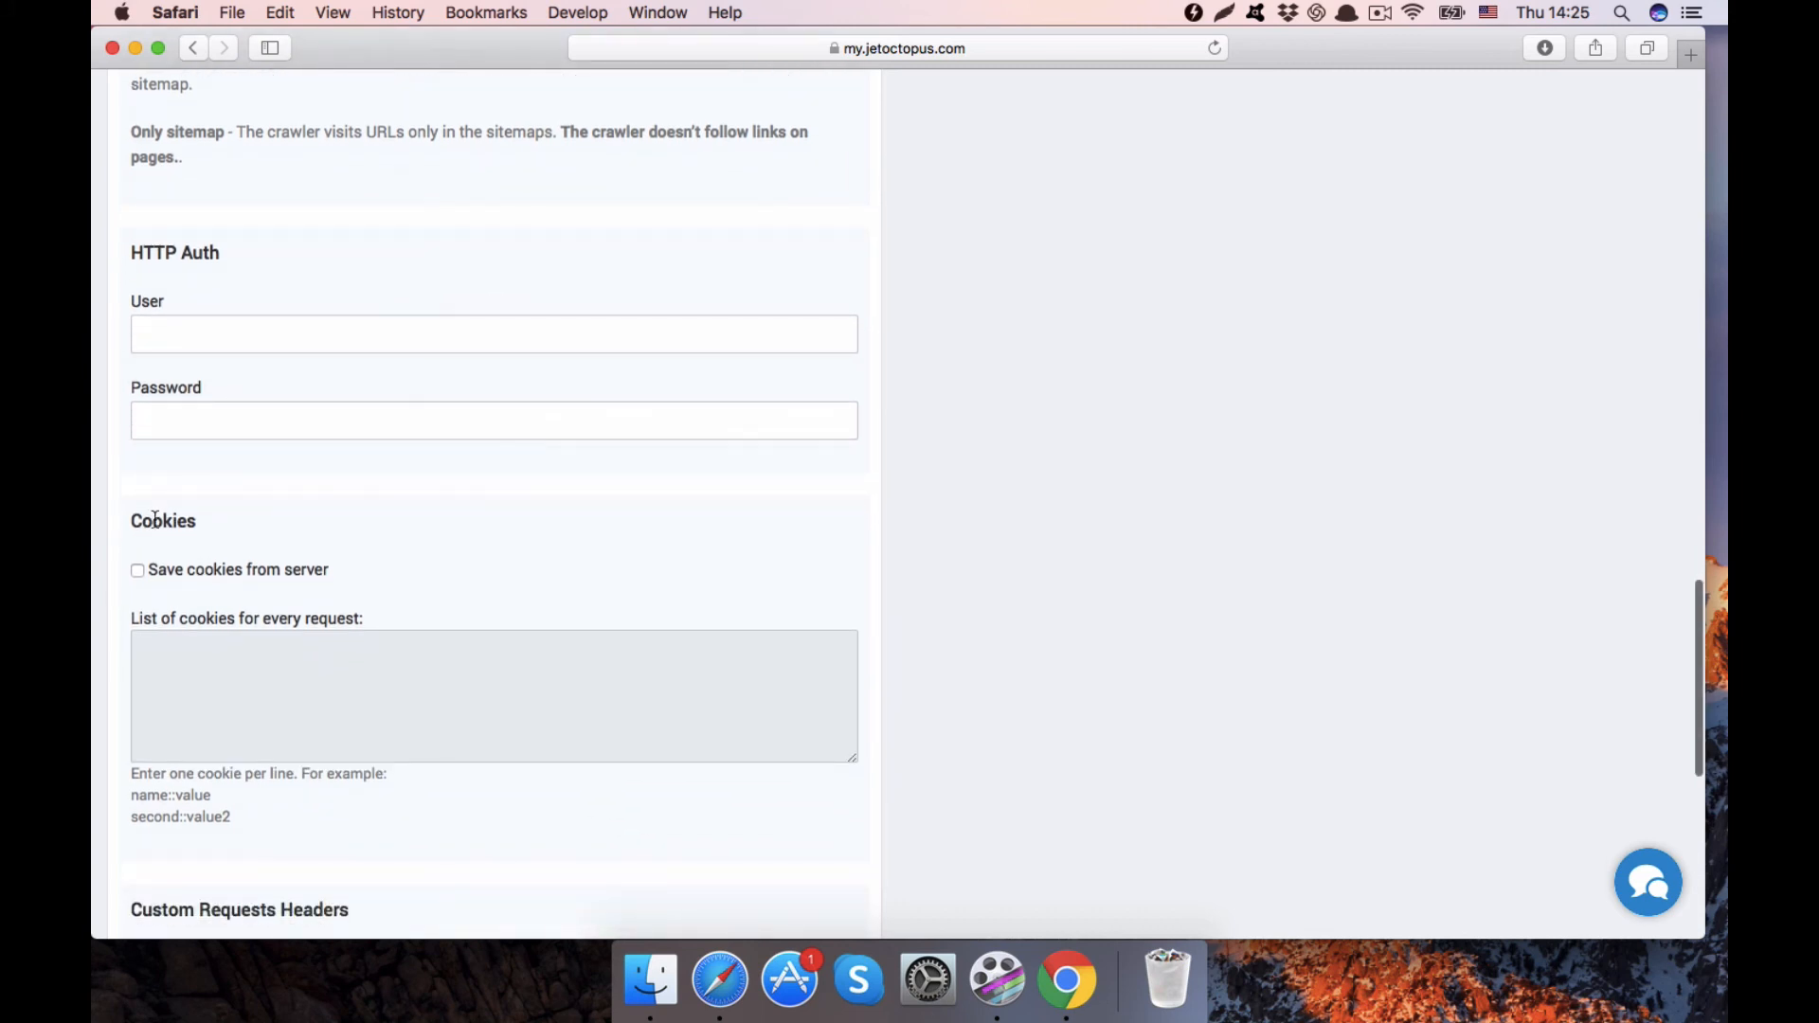
Enable saving cookies from the server in the Cookies settings
scroll(154, 520, "down", 2)
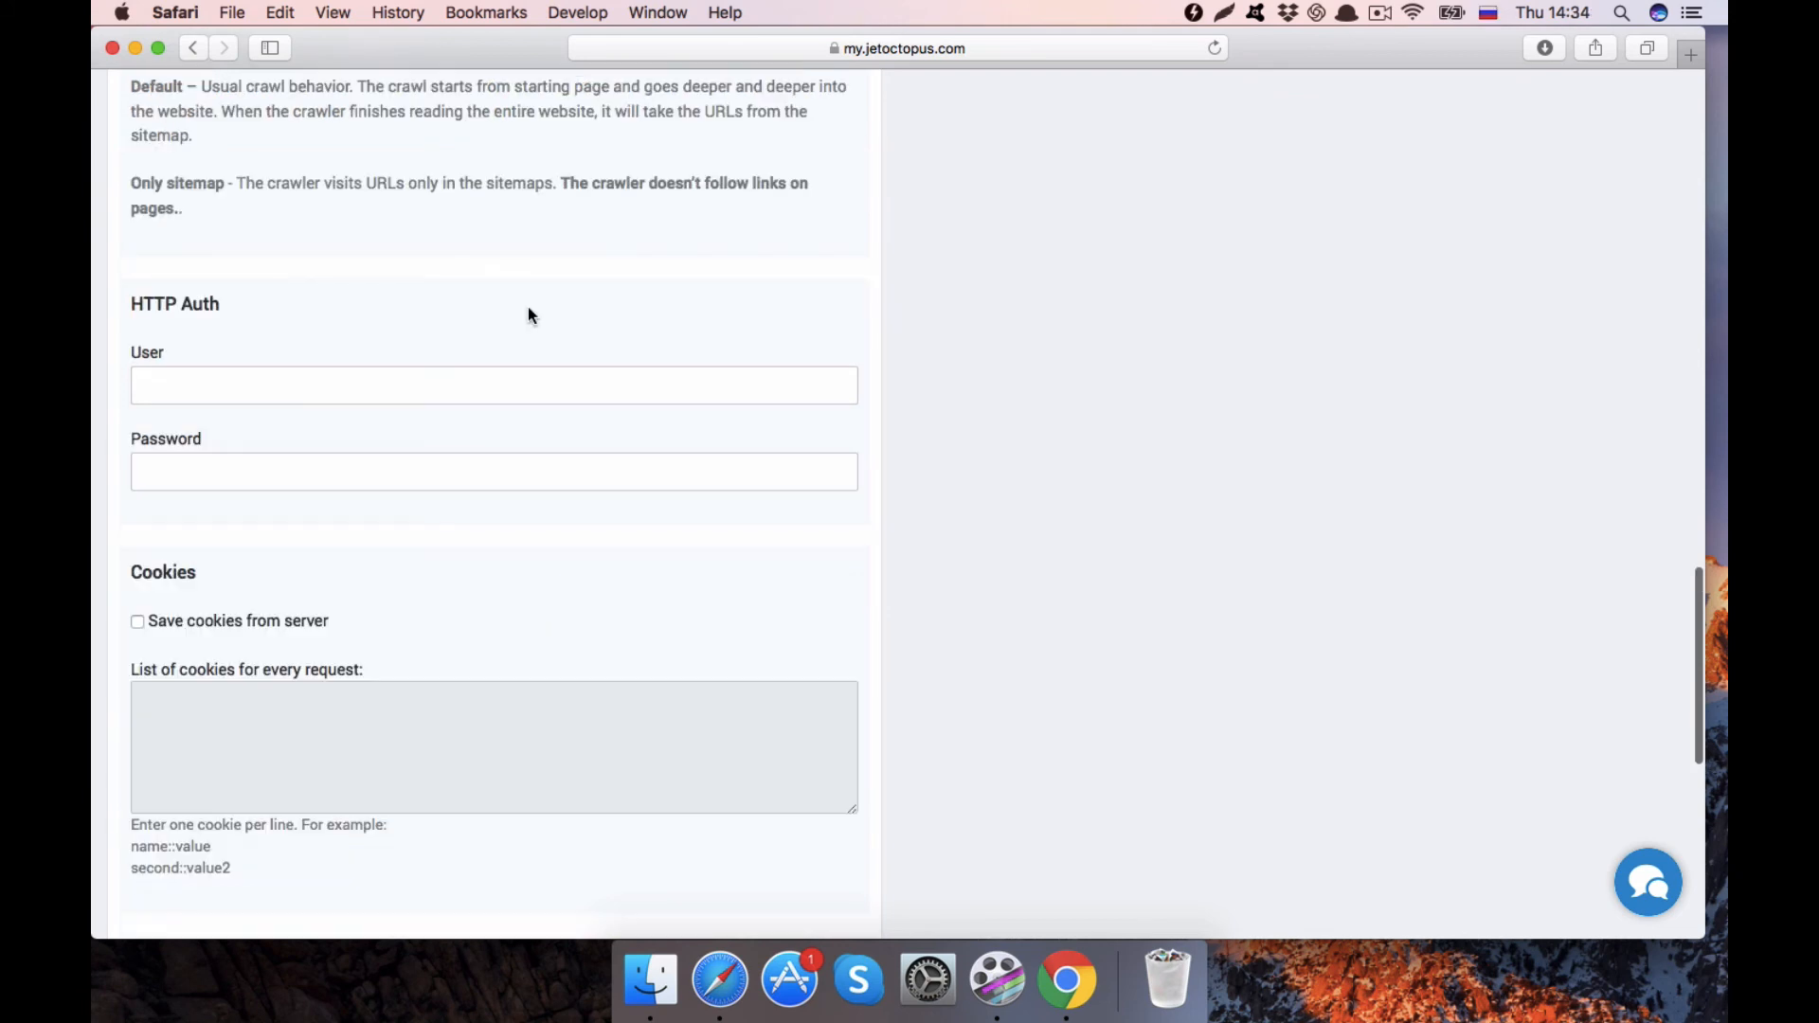
scroll(527, 307, "down", 6)
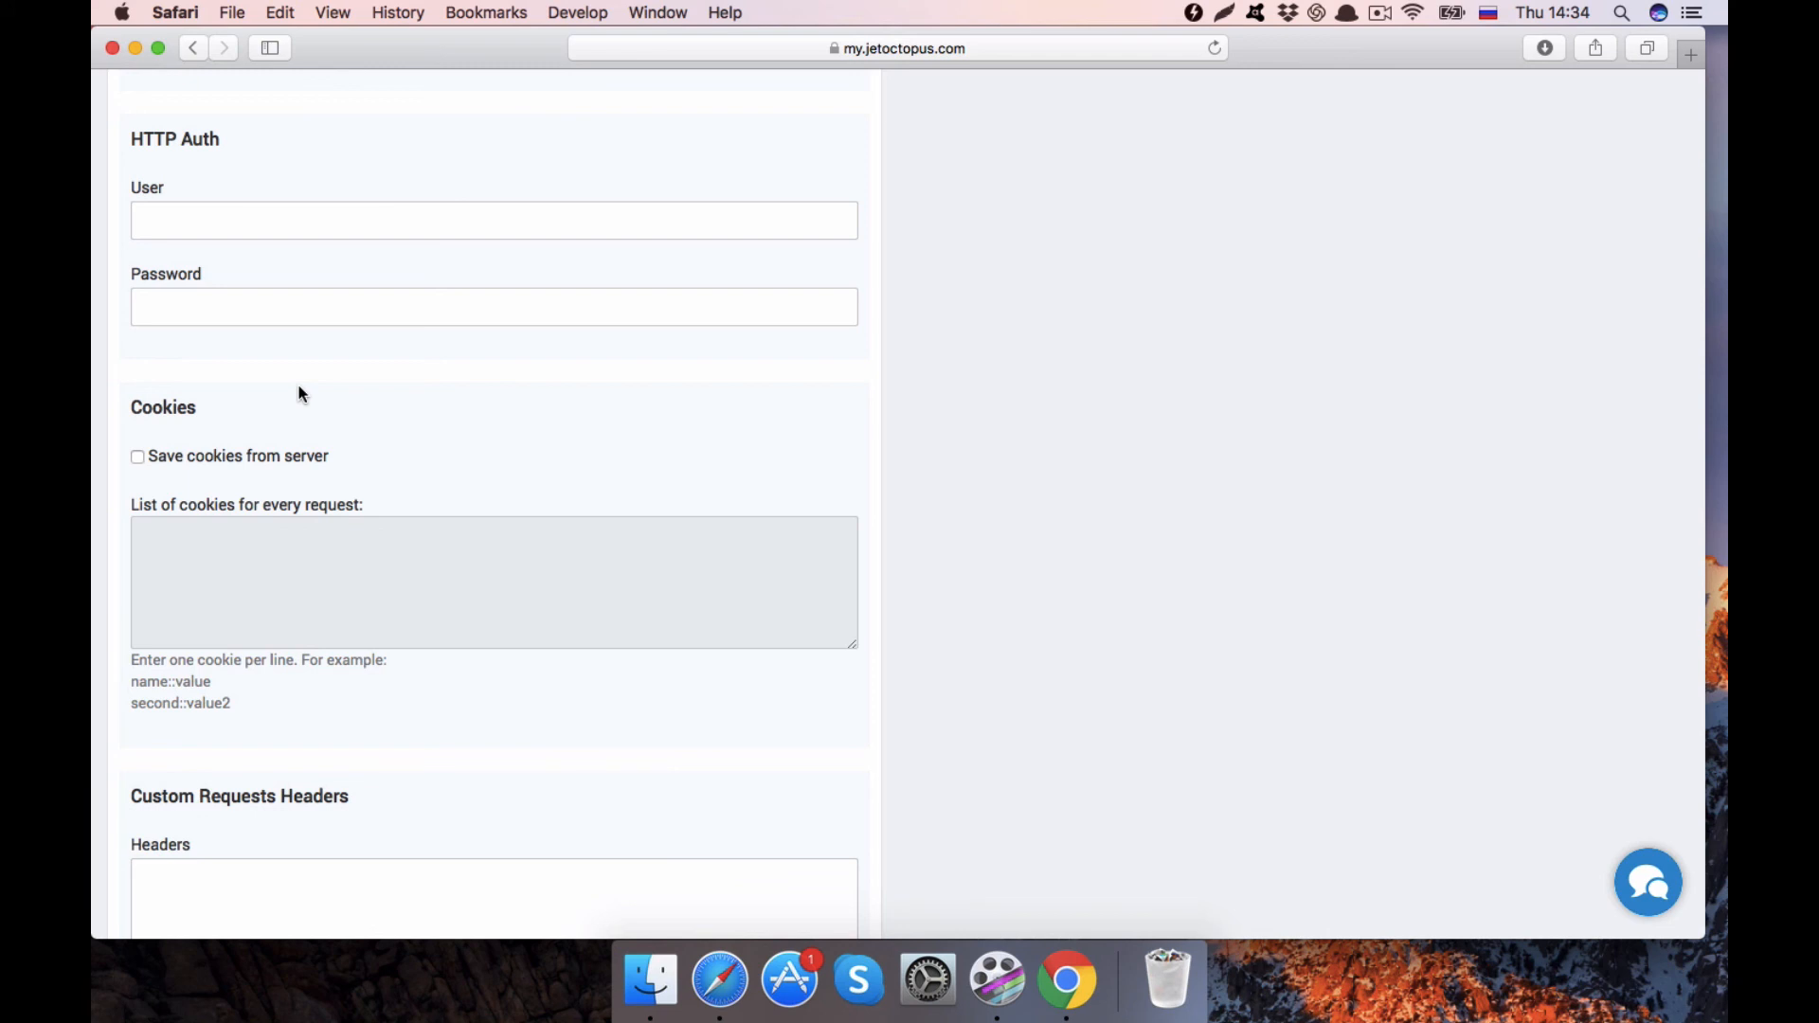
scroll(301, 394, "down", 3)
scroll(302, 394, "up", 2)
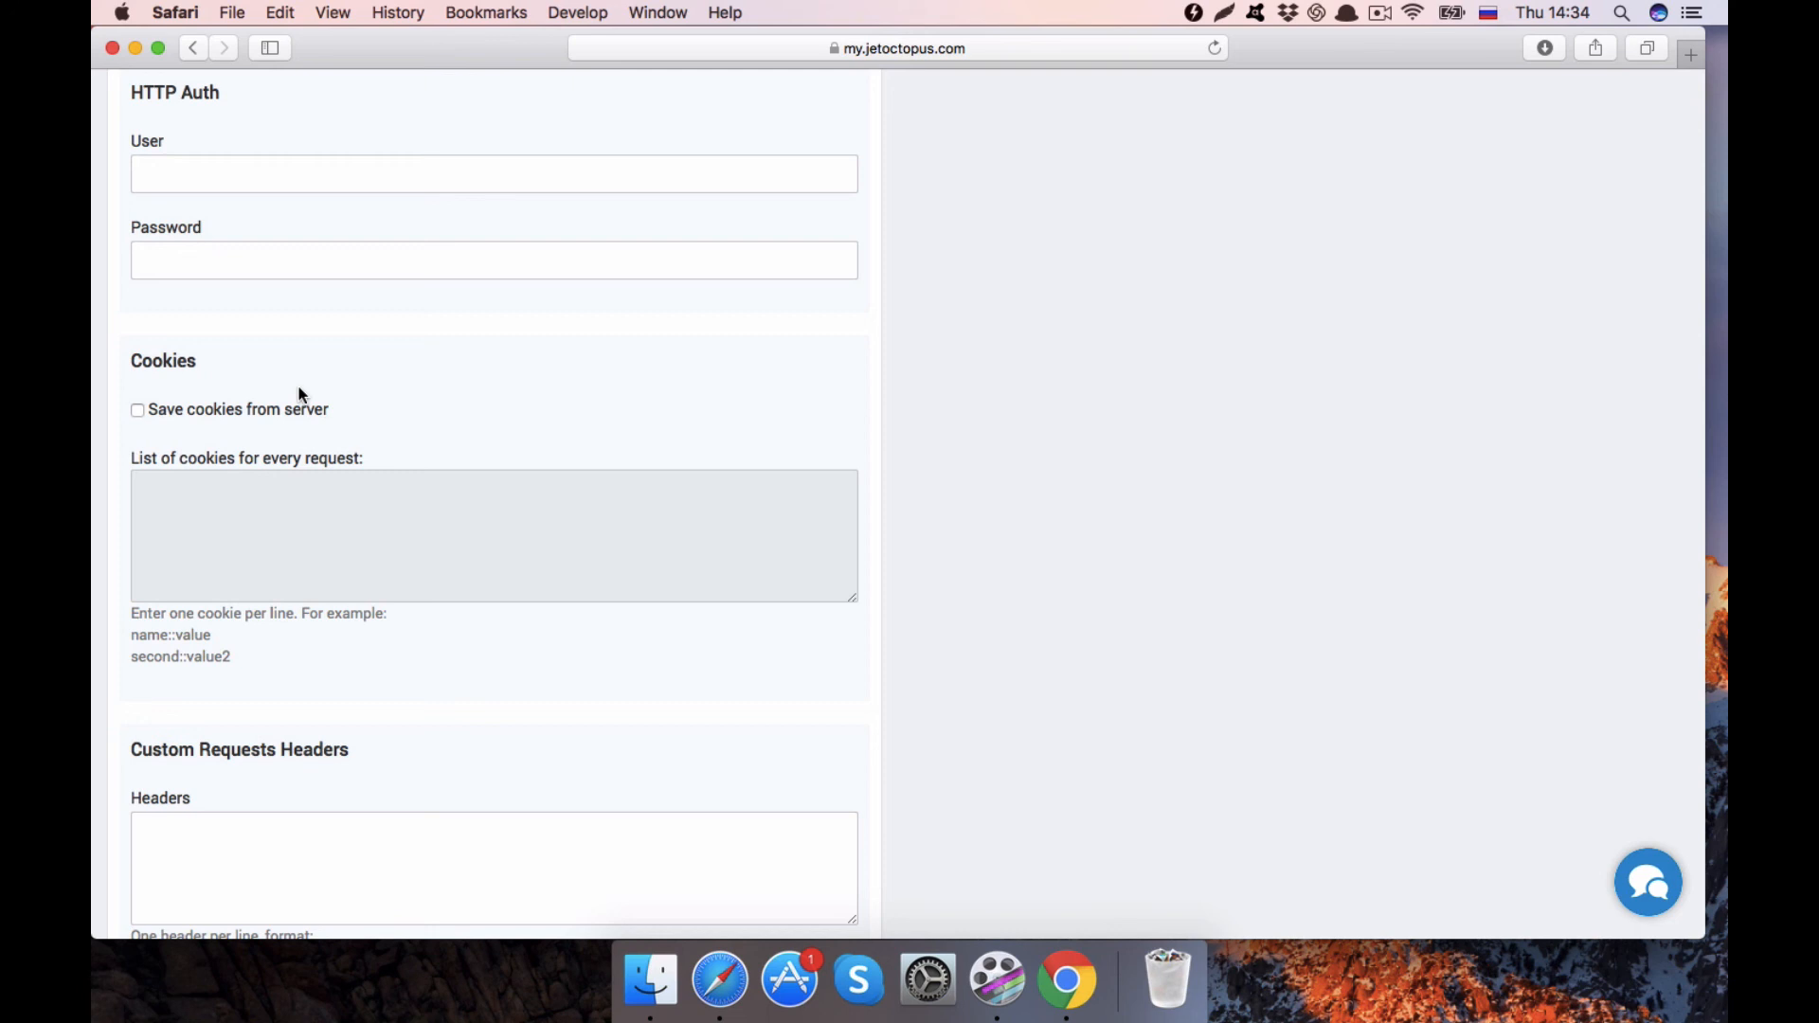
scroll(303, 395, "down", 1)
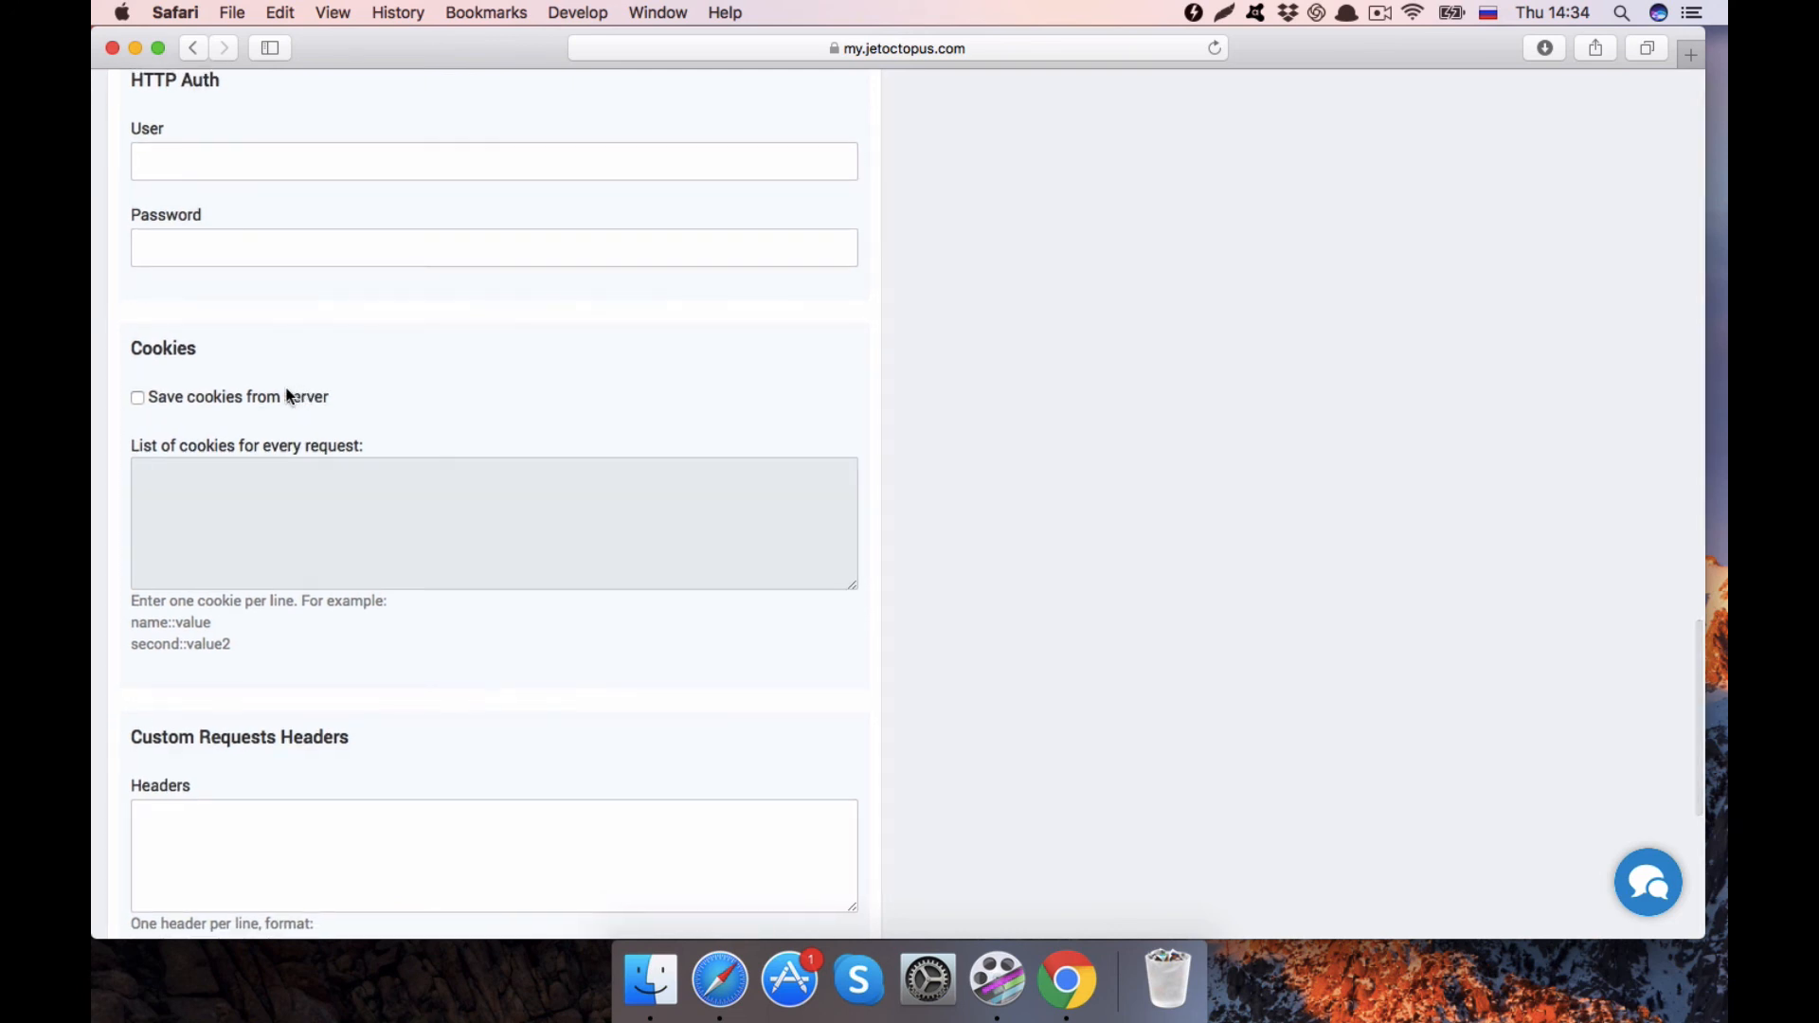
left_click(137, 398)
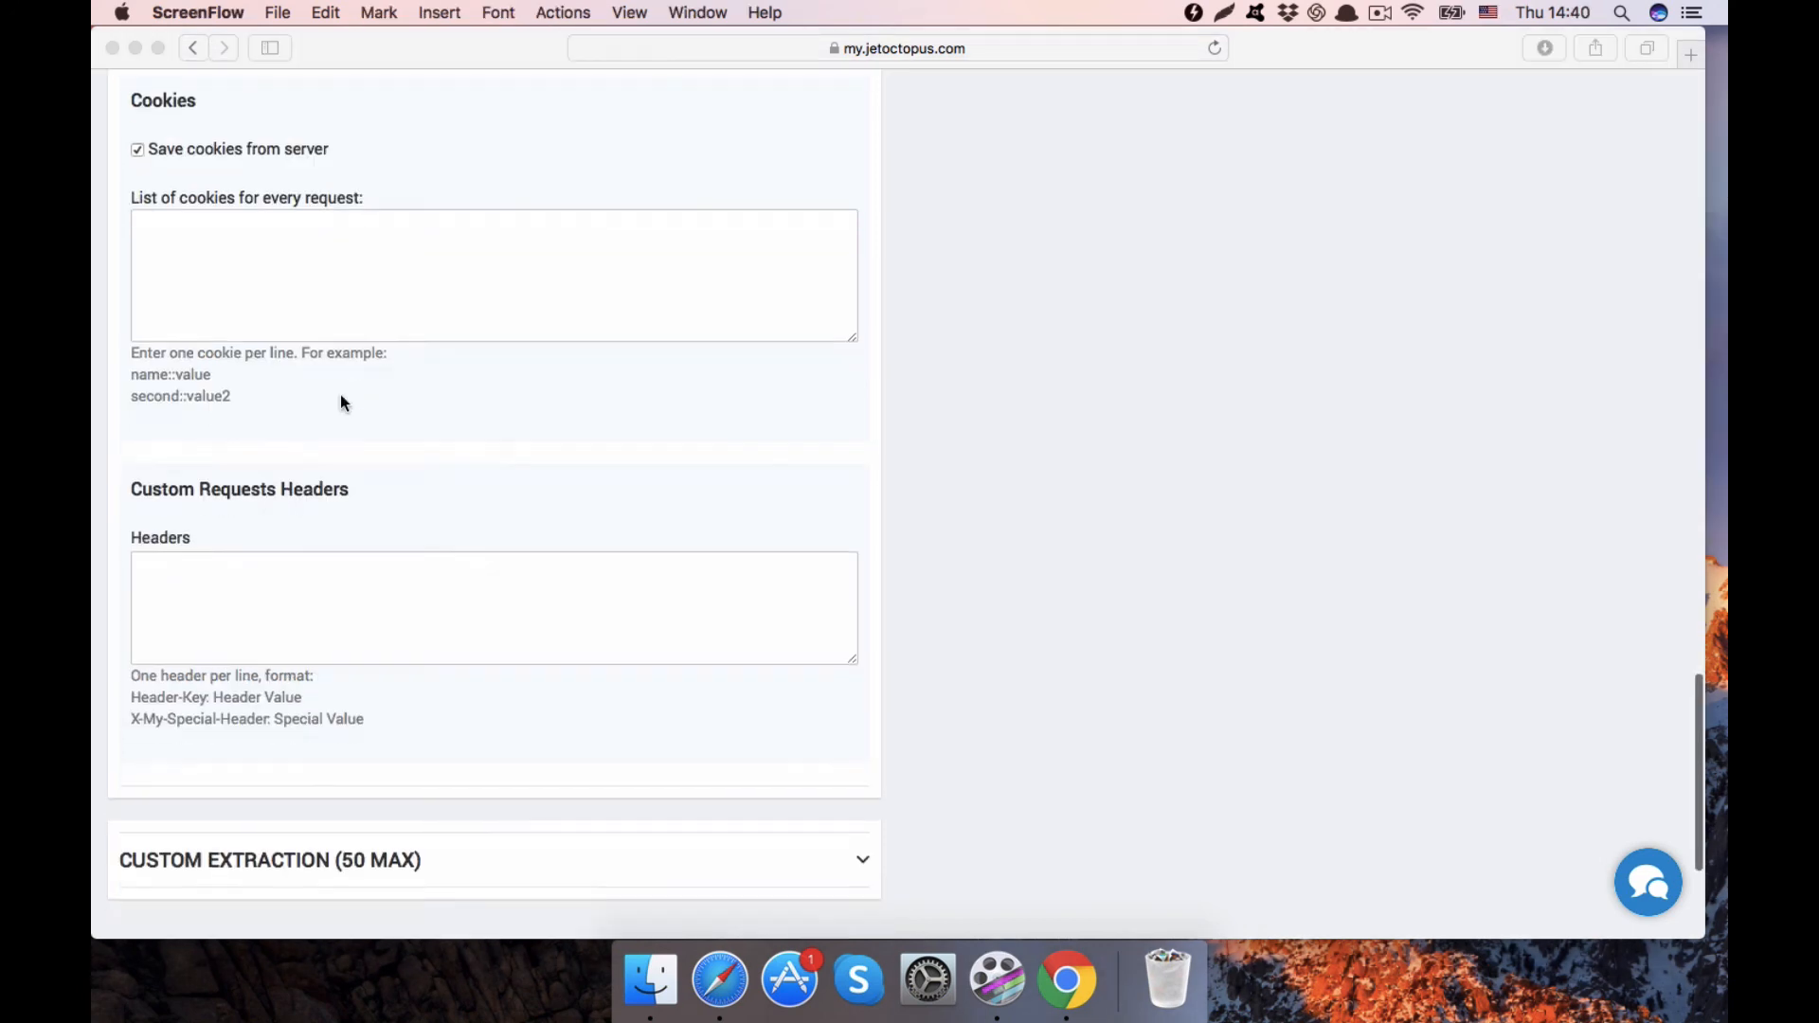
Enter X-Crawler JO under Custom Requests Headers and replace that text with kfpeorgJO
scroll(341, 398, "down", 2)
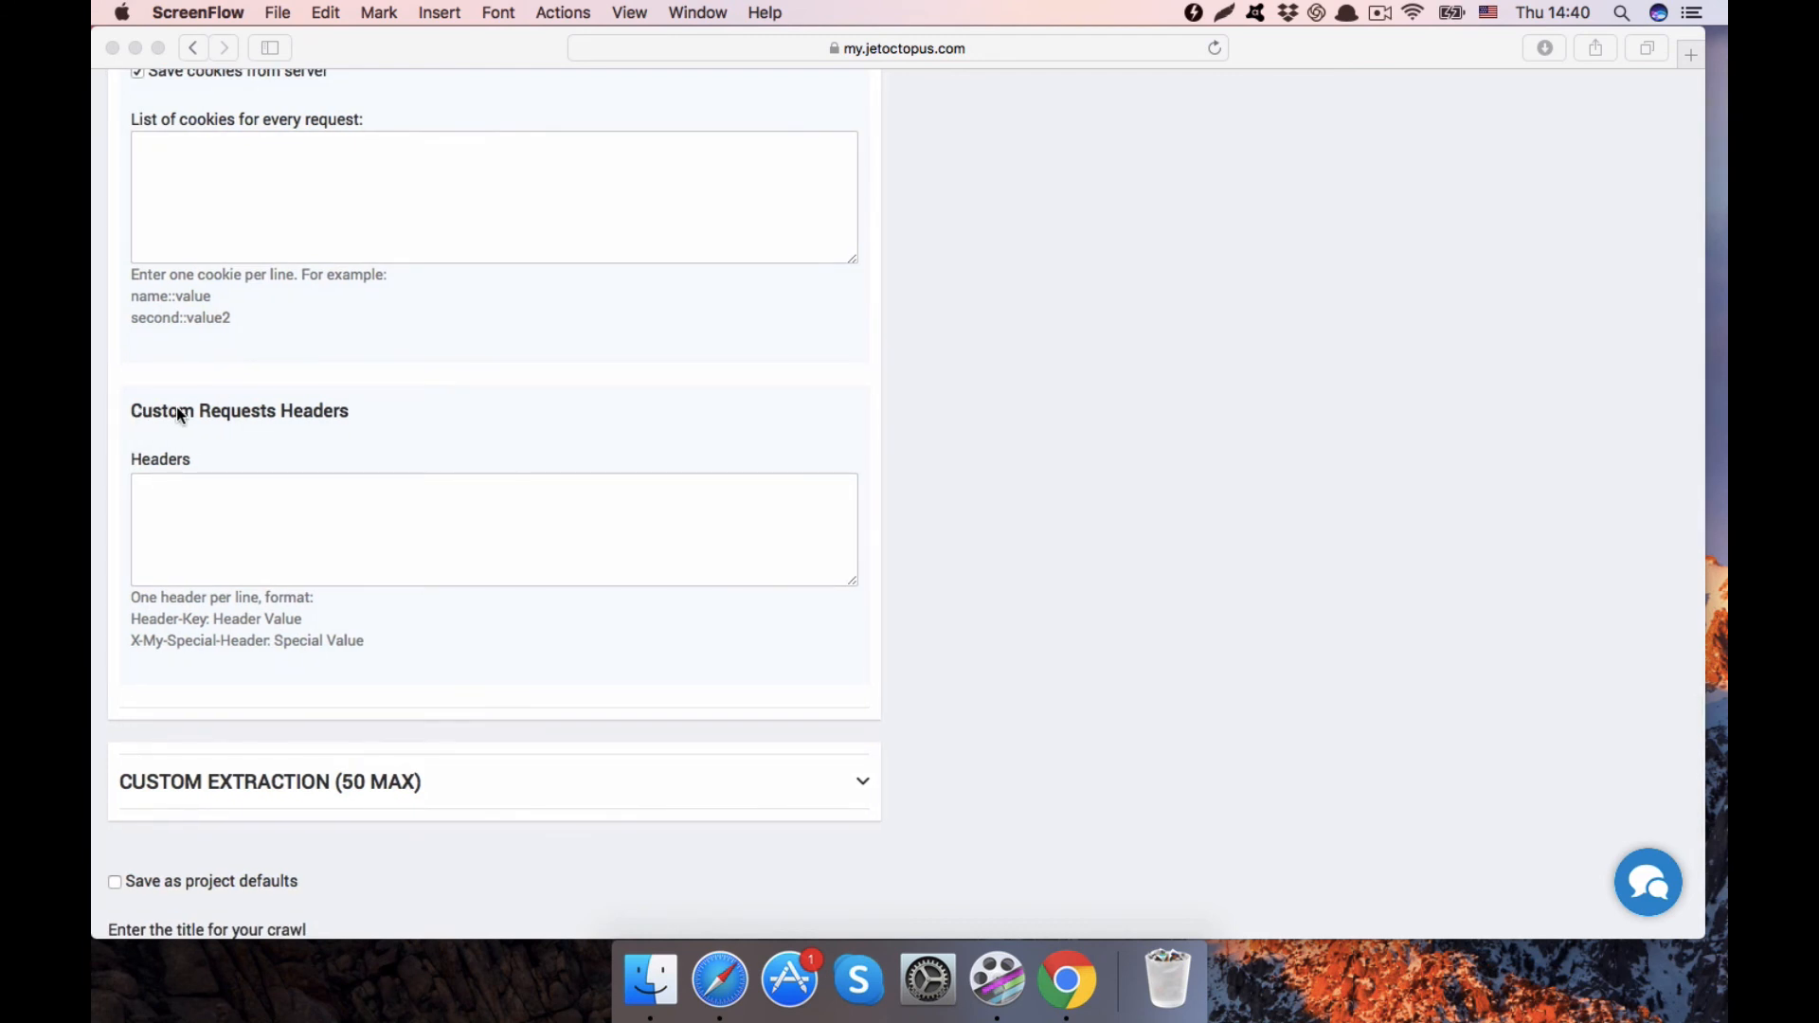
scroll(203, 407, "down", 1)
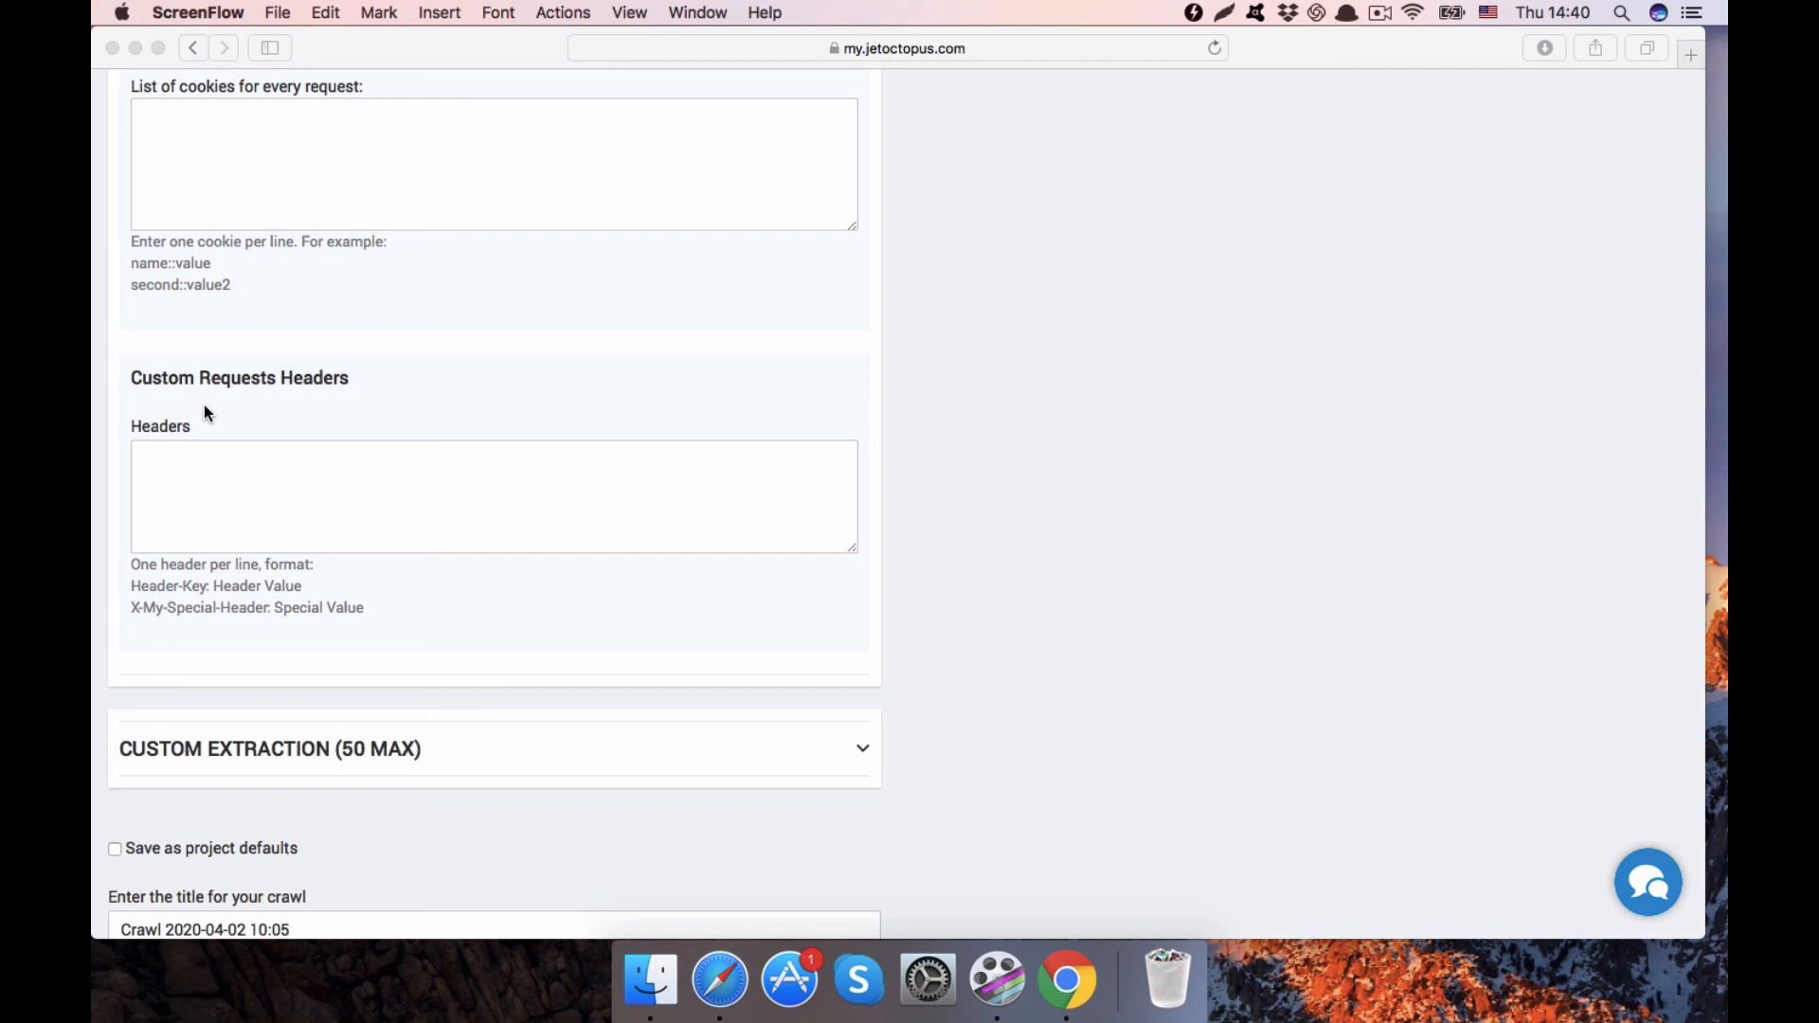
left_click(197, 469)
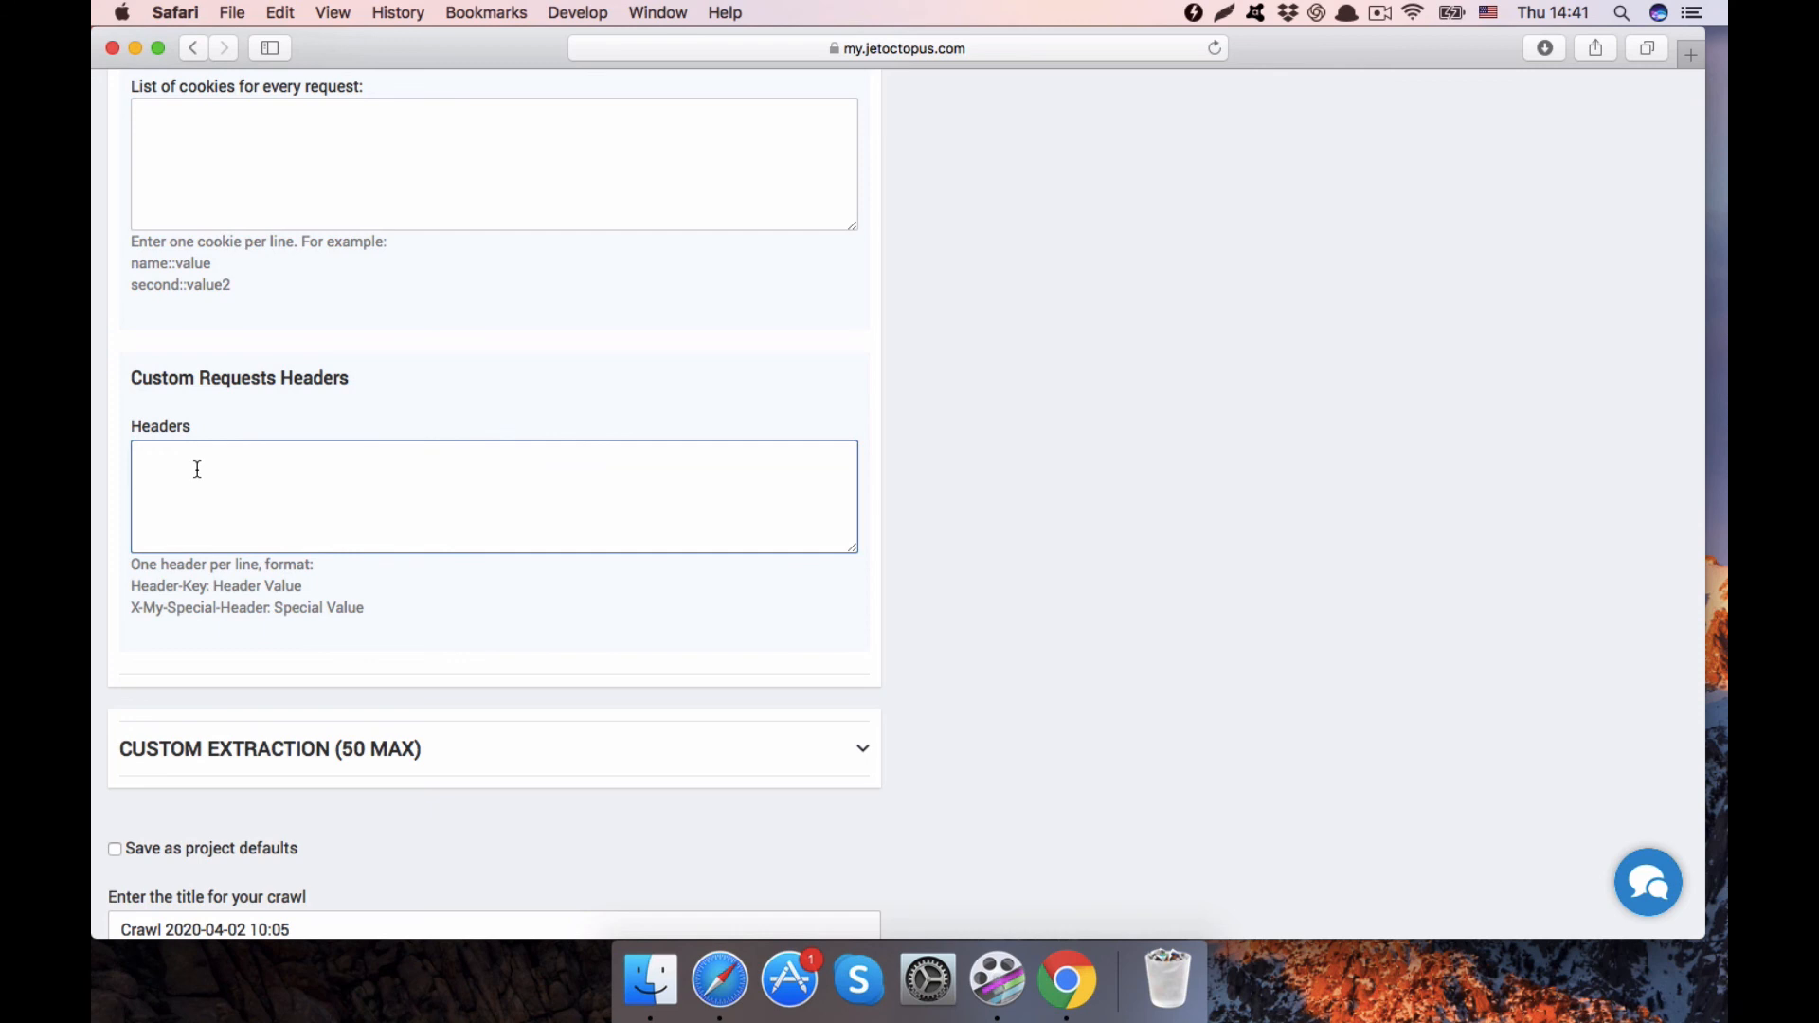
type("X")
type("-Crawler")
type(" JO")
key("BackSpace")
key("BackSpace")
key("BackSpace")
key("BackSpace")
key("BackSpace")
key("BackSpace")
key("BackSpace")
key("BackSpace")
key("BackSpace")
key("BackSpace")
key("BackSpace")
key("BackSpace")
type("kfpeorgJO")
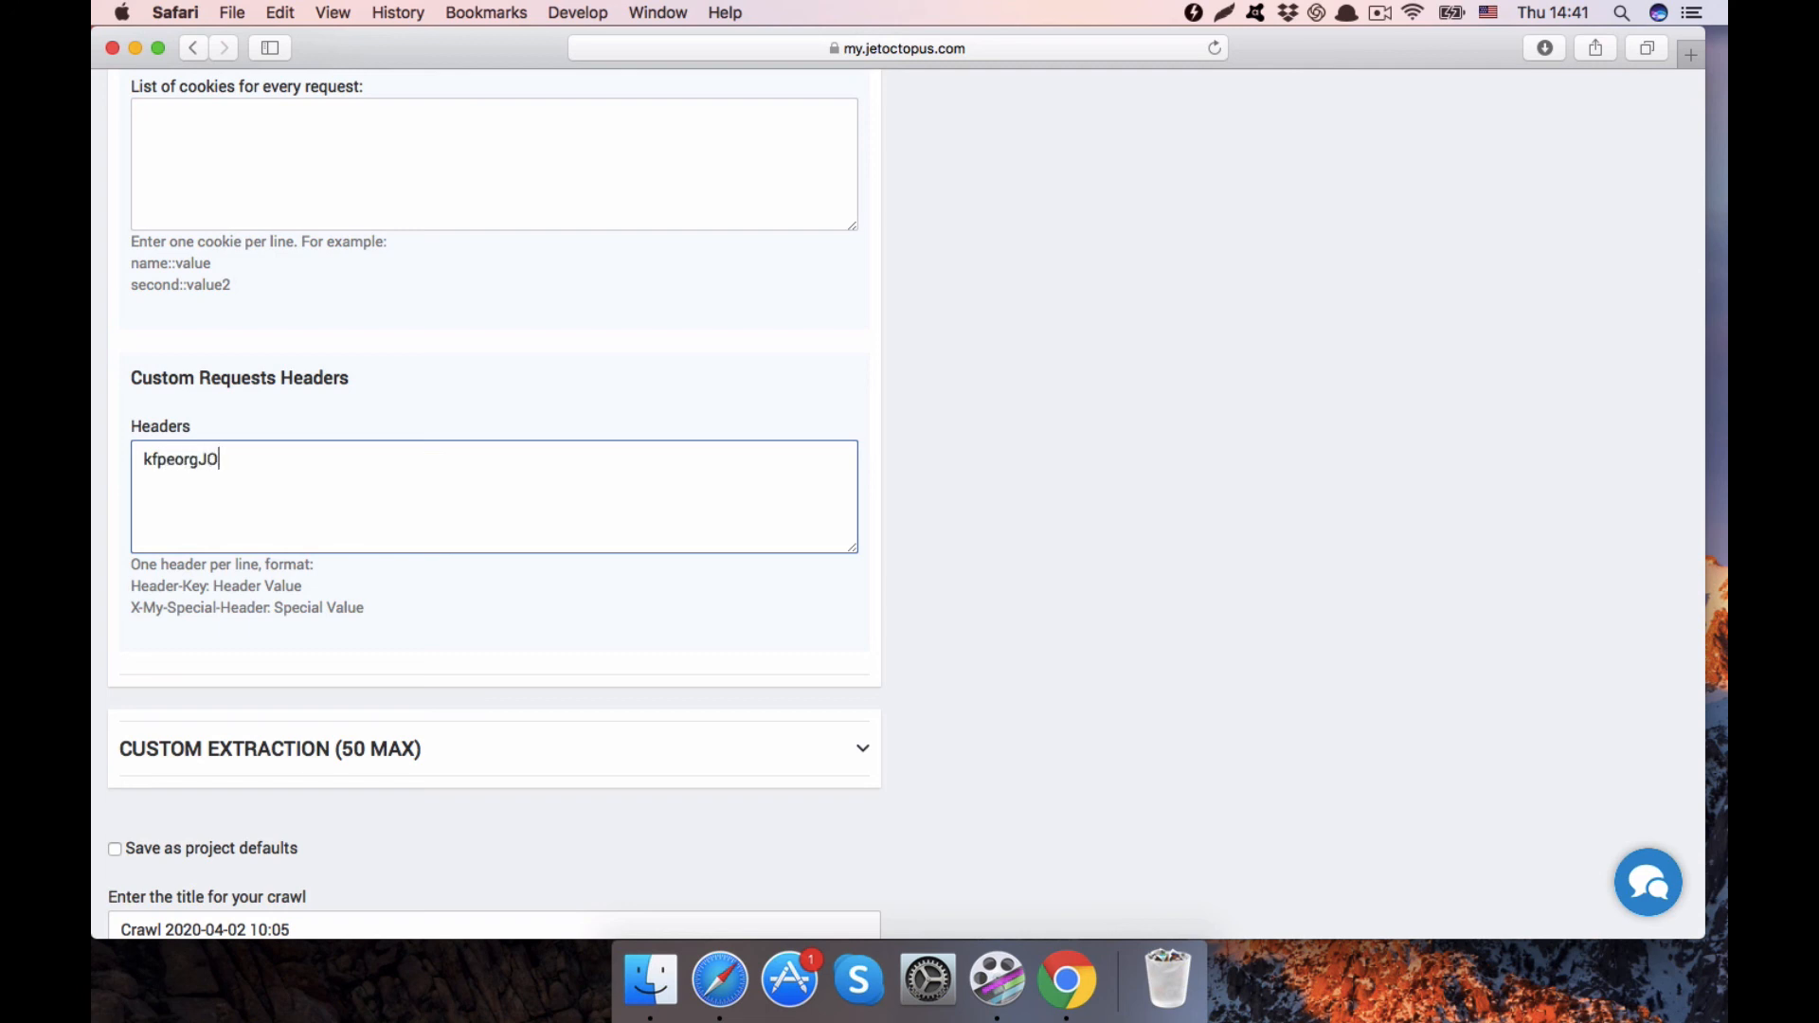